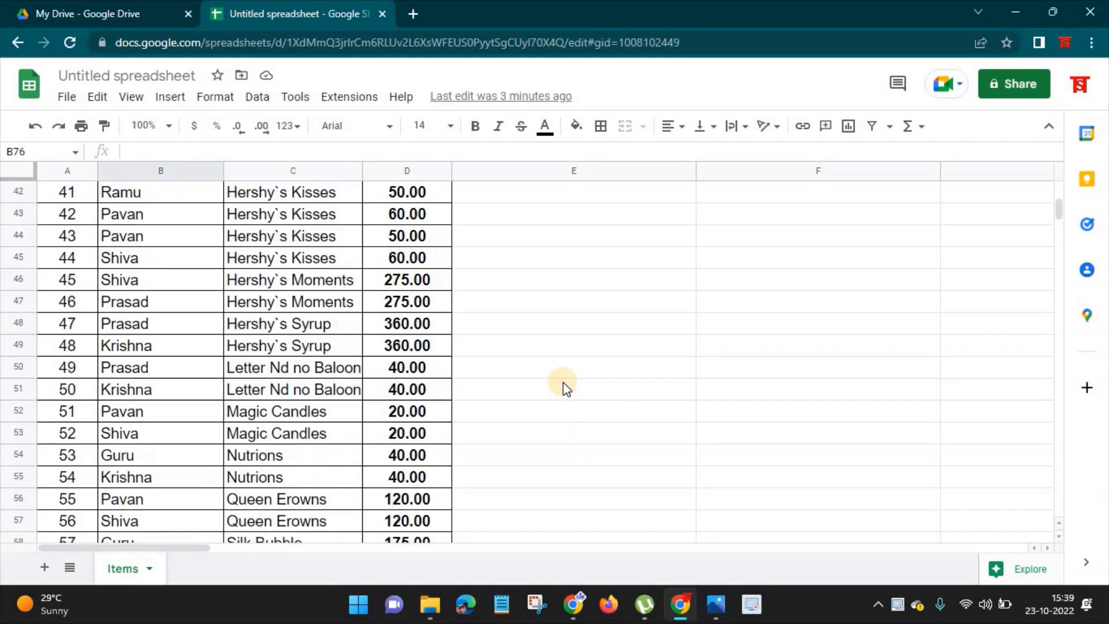
# Step: Add a new sheet, enter =UNIQUE(Items!C:C) in A1, and widen column A to fit the longest item name
pyautogui.click(44, 568)
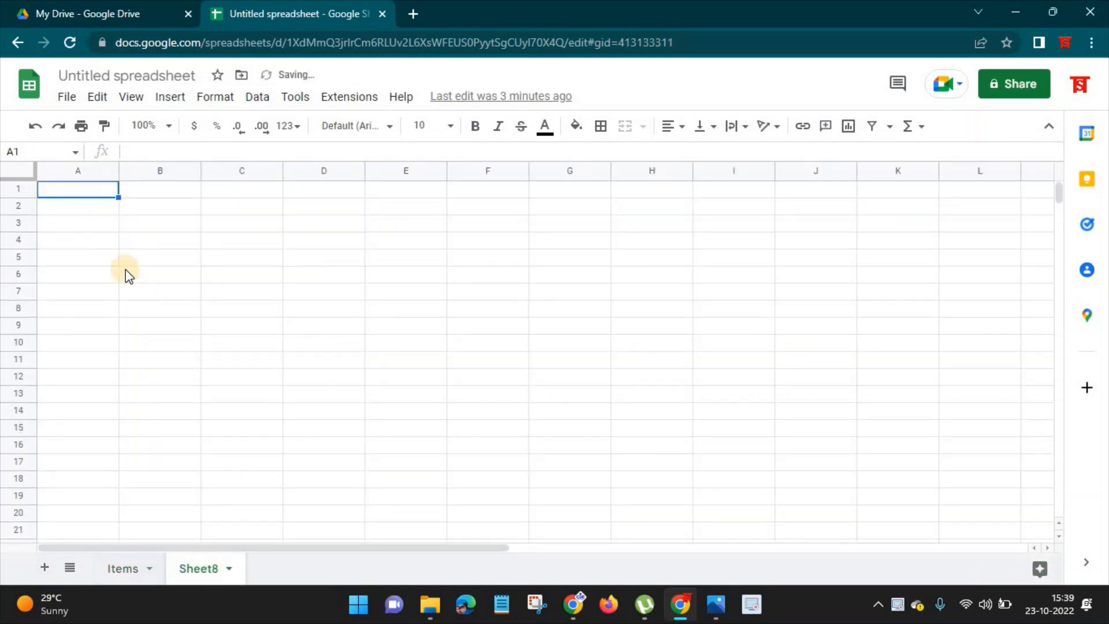
pyautogui.click(69, 192)
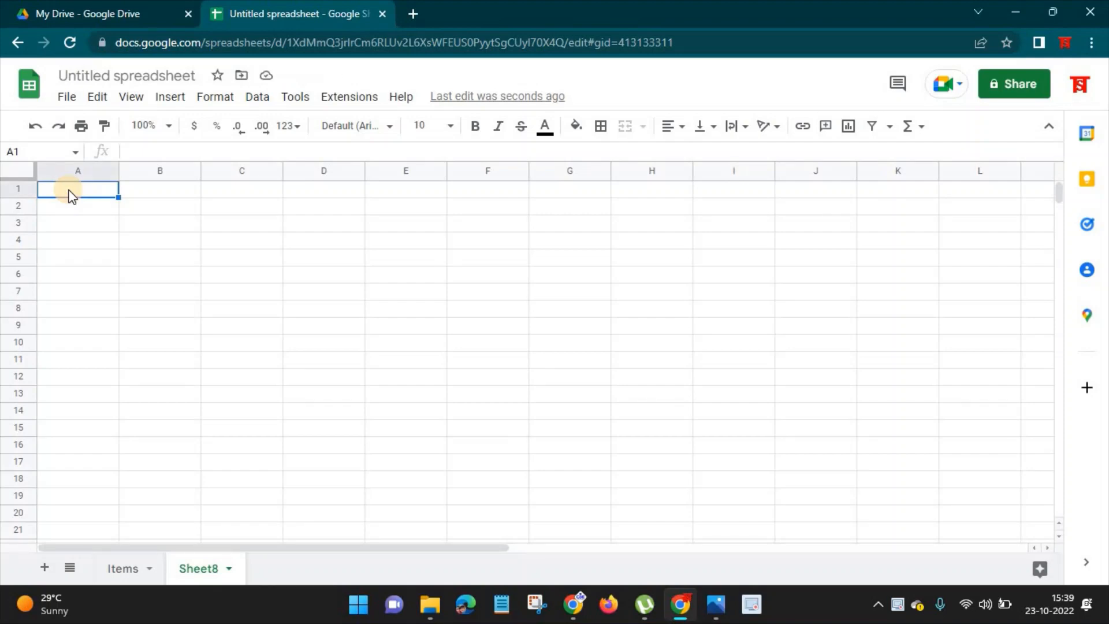
pyautogui.write('=UNIQUE(')
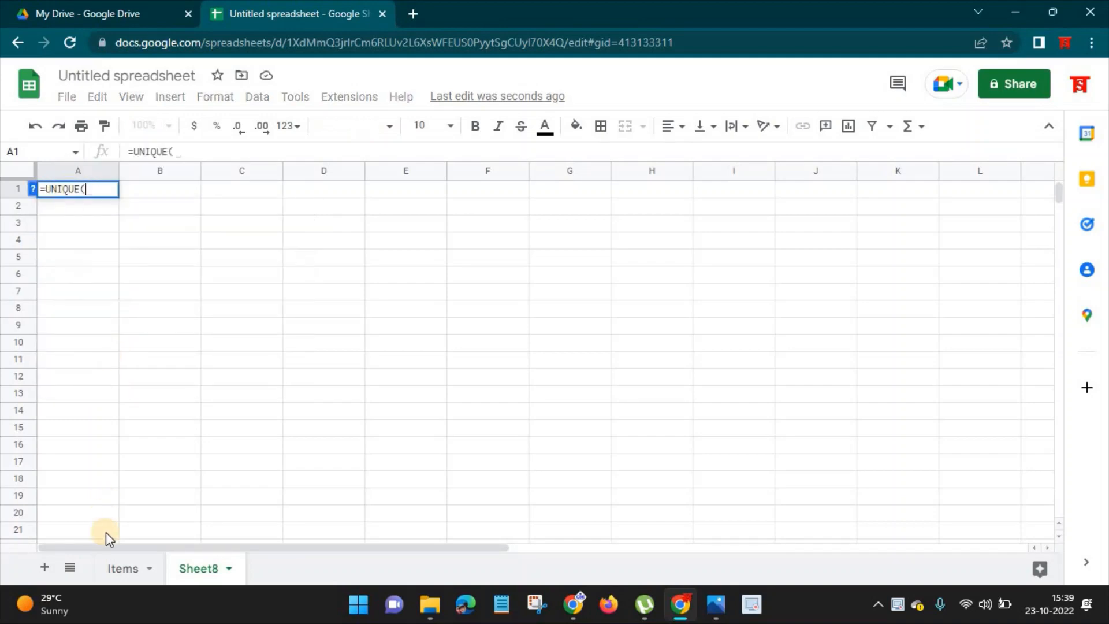
pyautogui.click(122, 568)
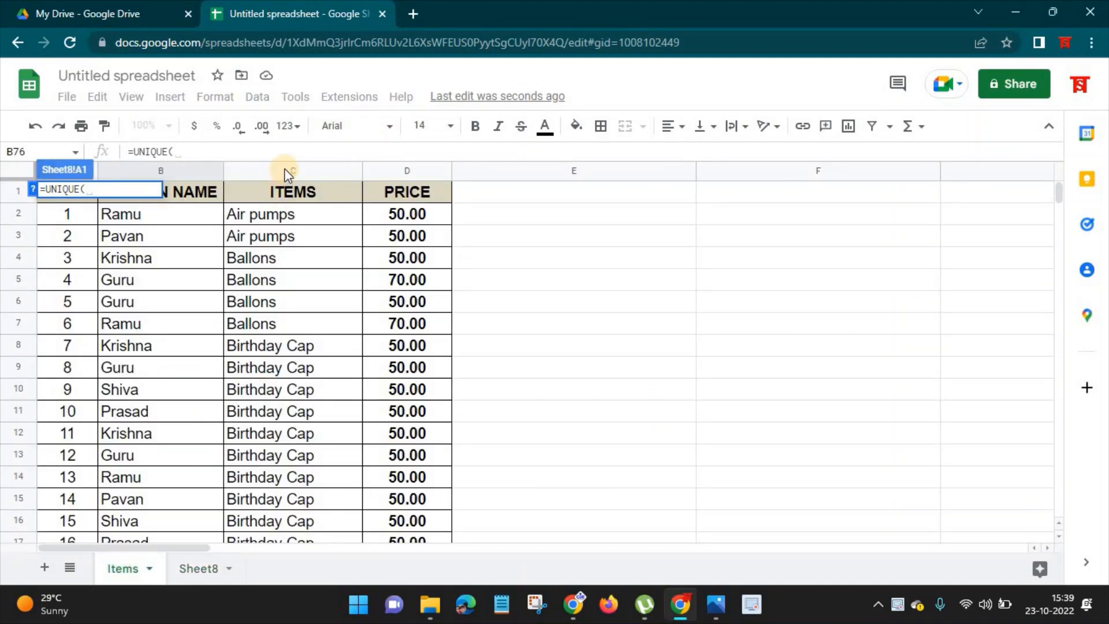
pyautogui.click(285, 170)
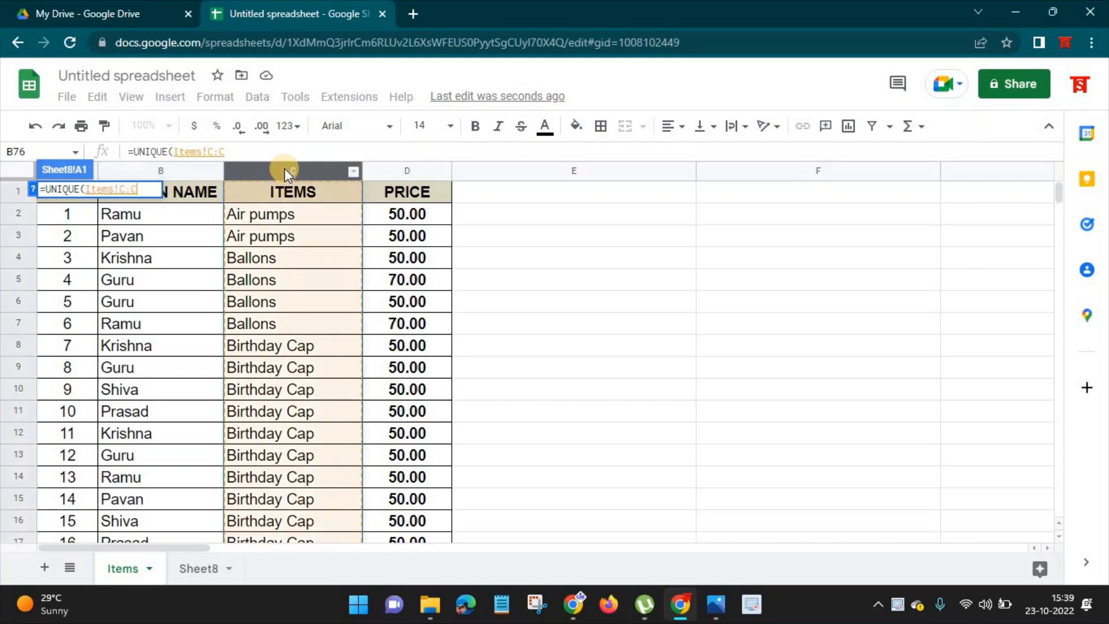
pyautogui.press('Return')
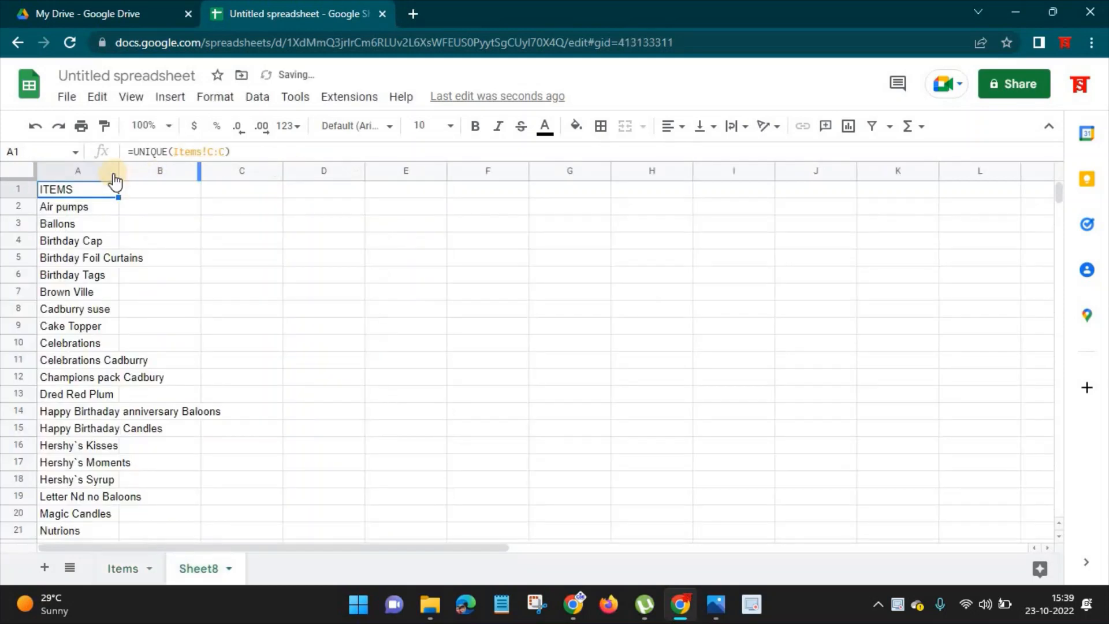
pyautogui.moveTo(120, 169); pyautogui.dragTo(231, 190)
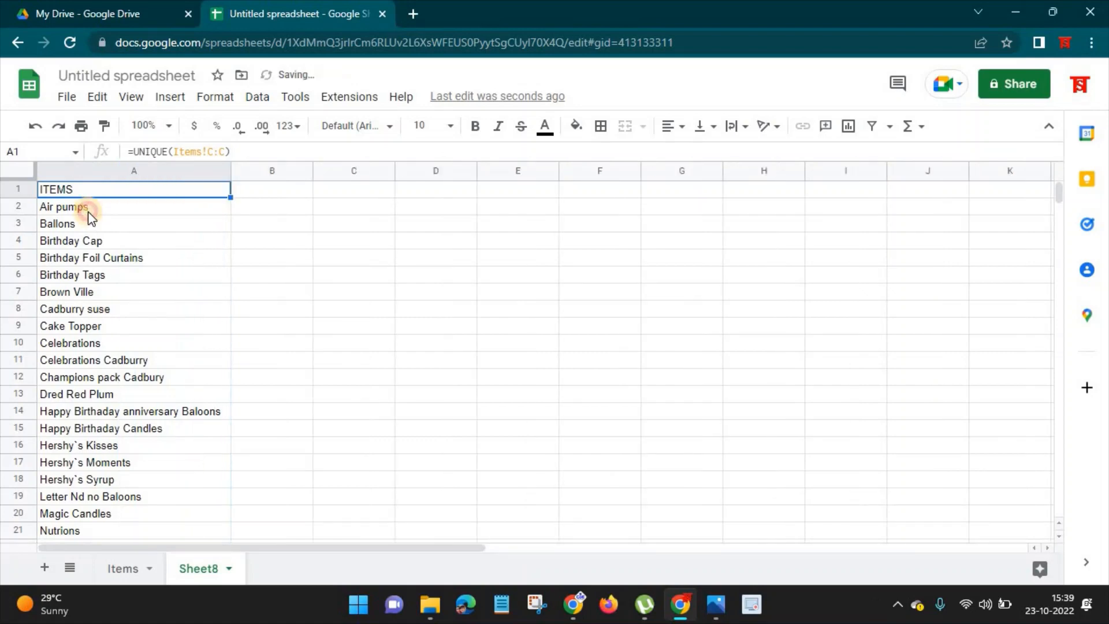
# Step: Review the list of unique items in A2:A26 and its source formula in A1
pyautogui.click(95, 209)
pyautogui.moveTo(127, 393); pyautogui.dragTo(127, 469)
pyautogui.scroll(3, 267, 435)
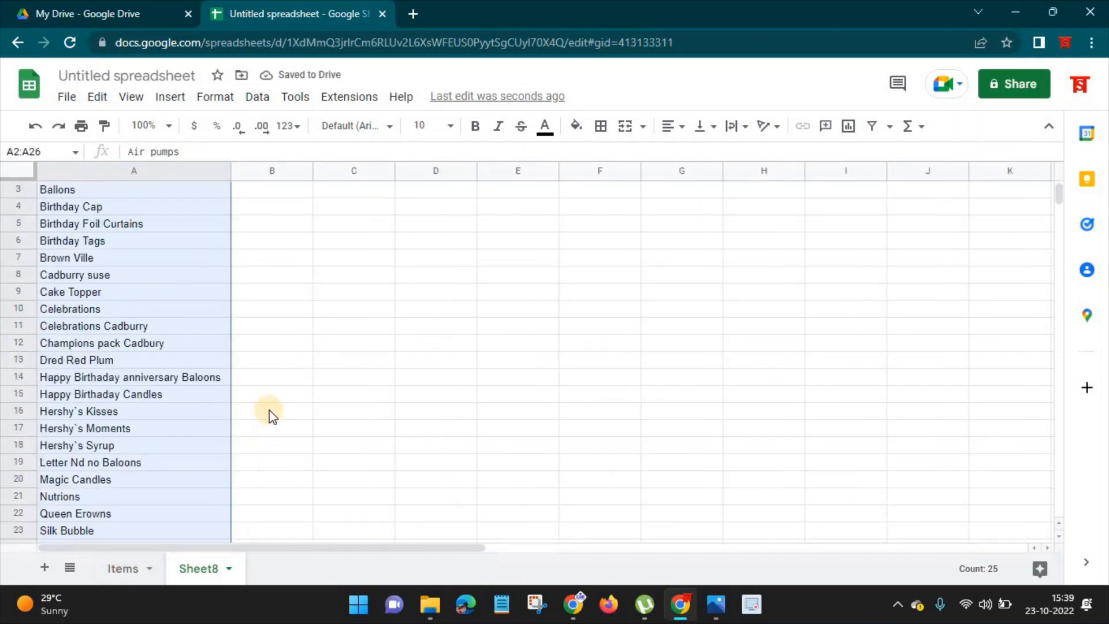
pyautogui.press('Right')
pyautogui.click(129, 192)
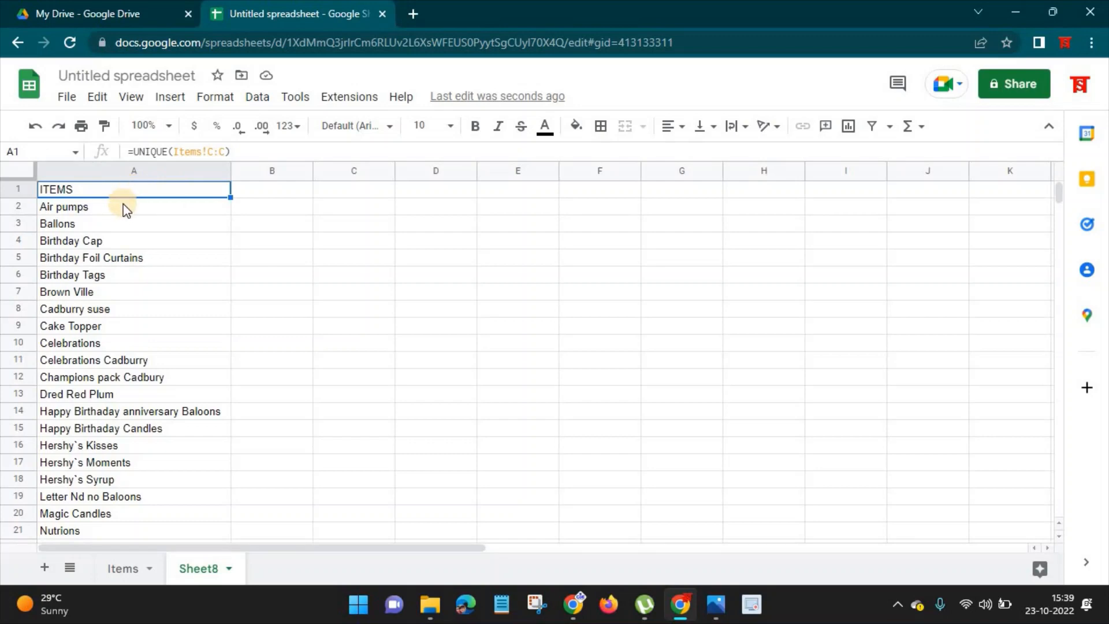
pyautogui.click(123, 211)
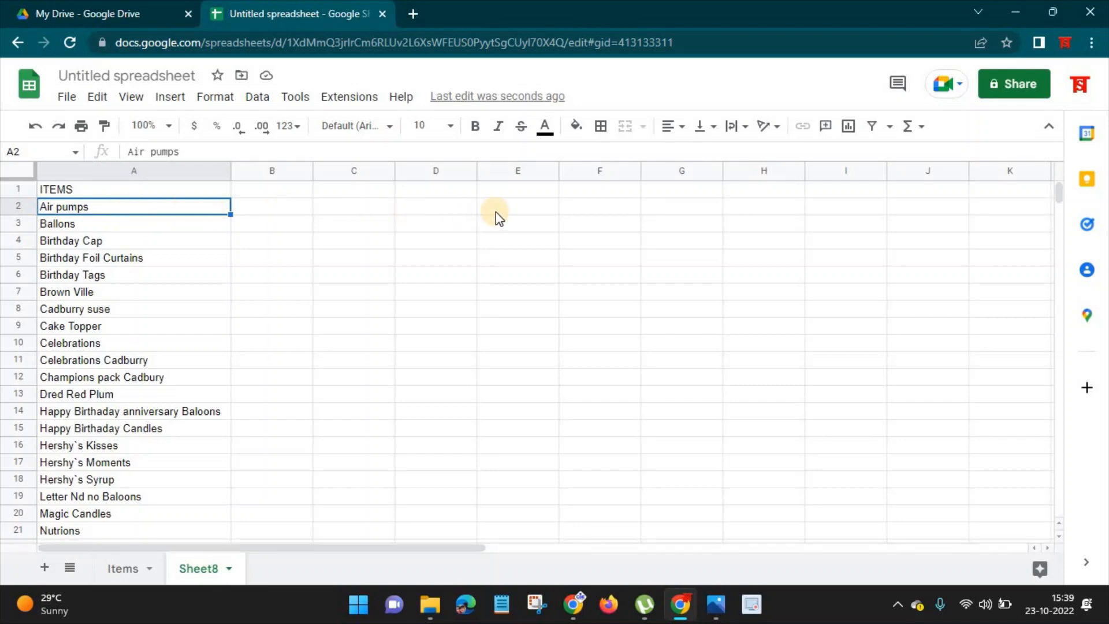
pyautogui.click(278, 191)
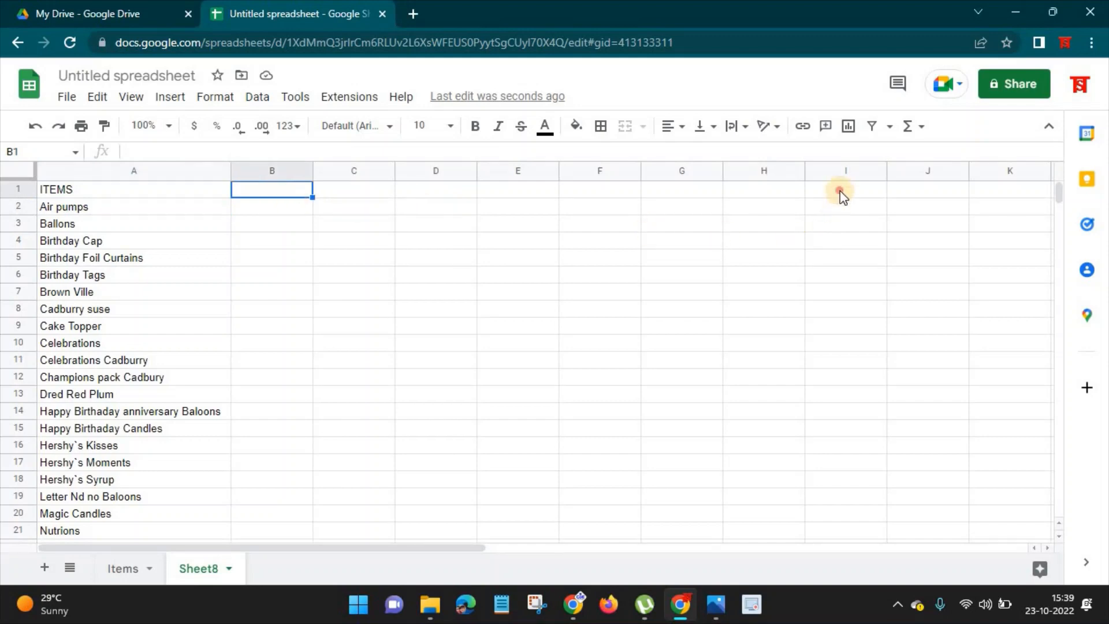
# Step: Enter =UNIQUE(Items!B:B) in cell I1 of the new sheet to list the unique person names
pyautogui.click(839, 190)
pyautogui.write('=')
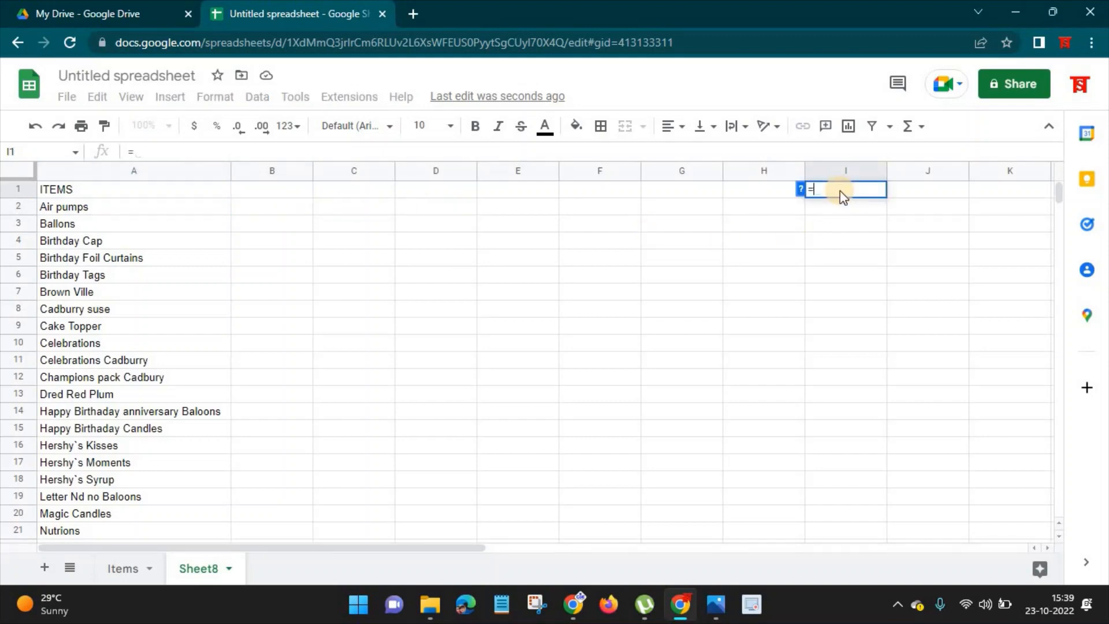
pyautogui.write('uni')
pyautogui.press('Tab')
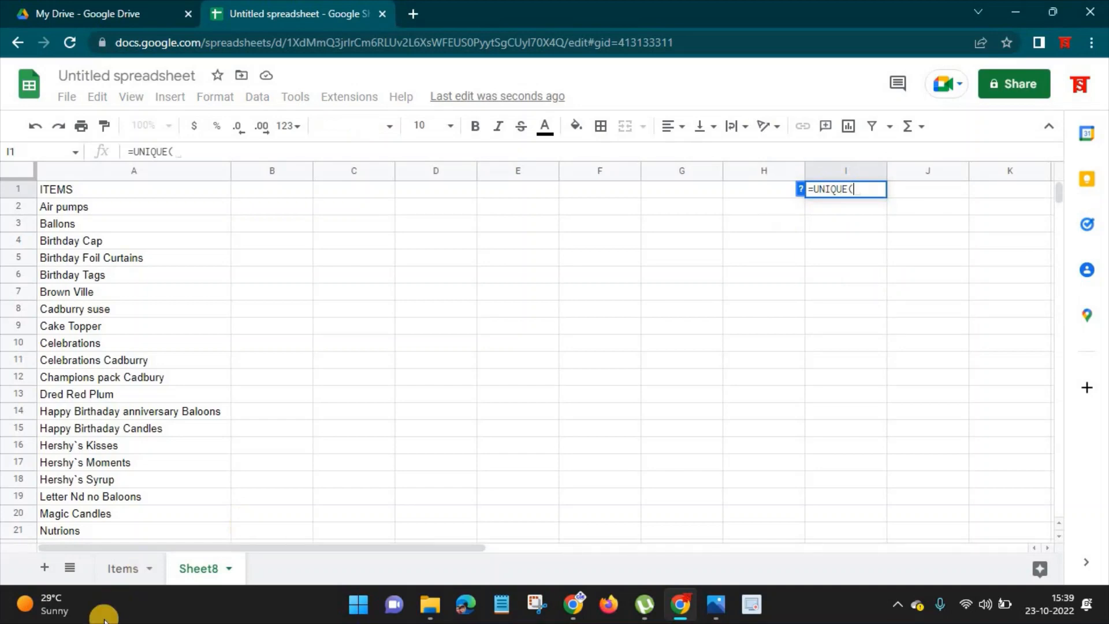
pyautogui.click(121, 568)
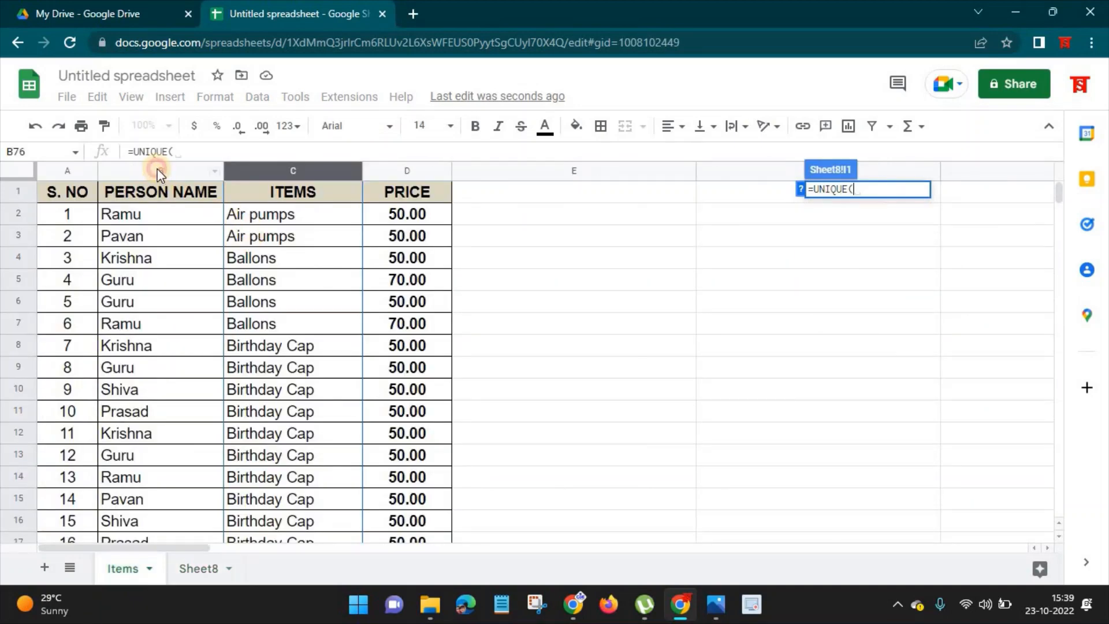
pyautogui.click(157, 169)
pyautogui.press('Return')
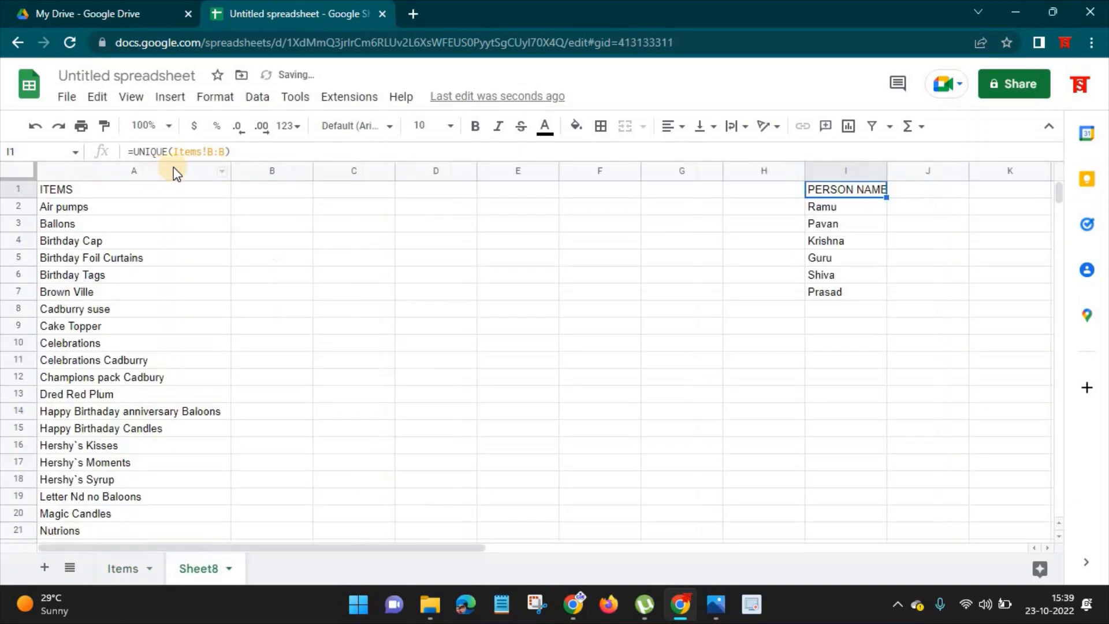
pyautogui.moveTo(822, 206); pyautogui.dragTo(825, 294)
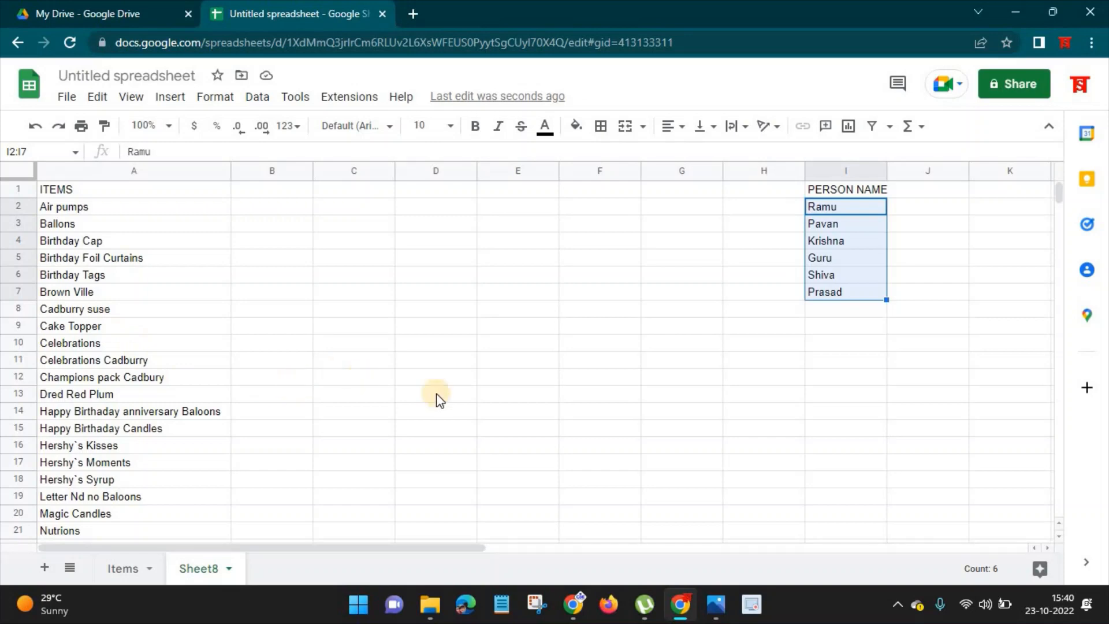
pyautogui.click(716, 600)
pyautogui.moveTo(834, 208); pyautogui.dragTo(840, 292)
pyautogui.moveTo(276, 191); pyautogui.dragTo(746, 191)
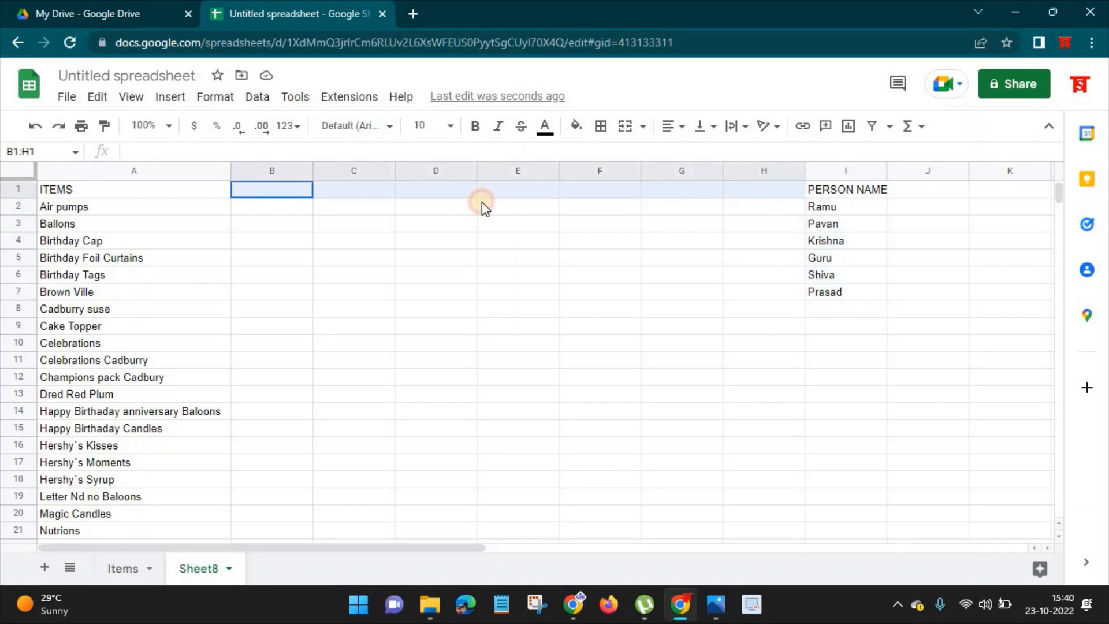
# Step: Enter =TRANSPOSE(I2:I7) in B1 to lay out the unique person names as a header row
pyautogui.click(278, 191)
pyautogui.write('=')
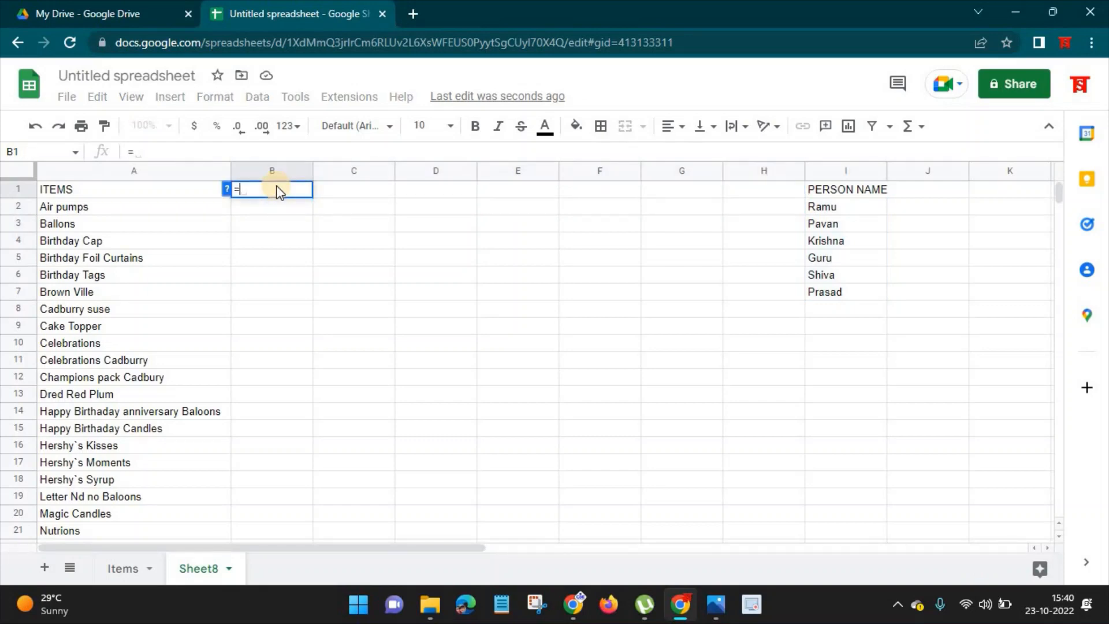
pyautogui.write('TRAN')
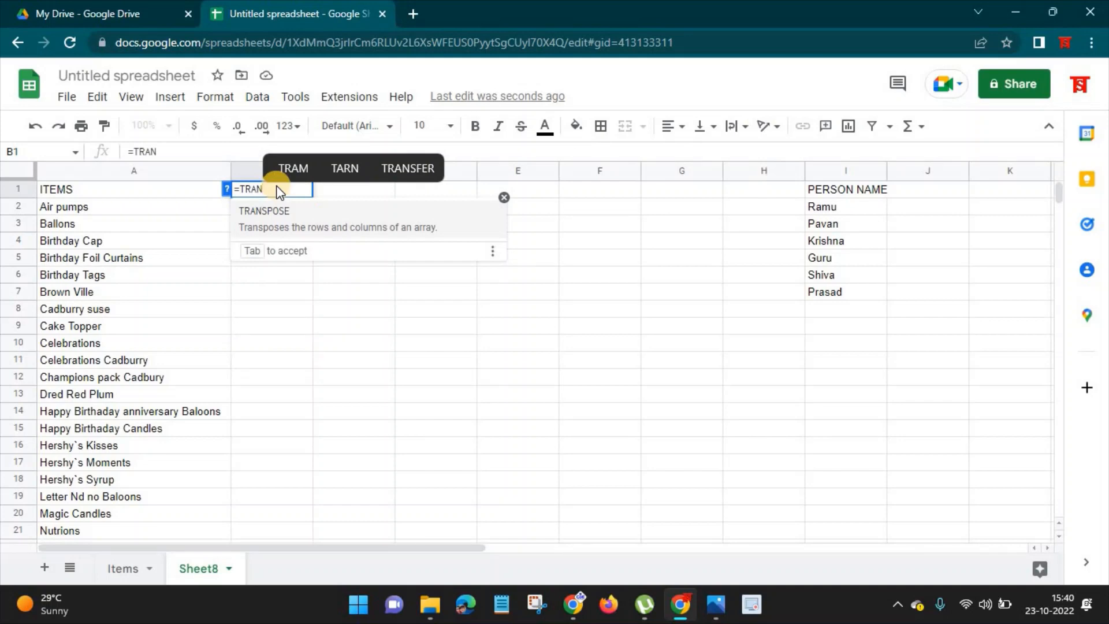
pyautogui.press('Tab')
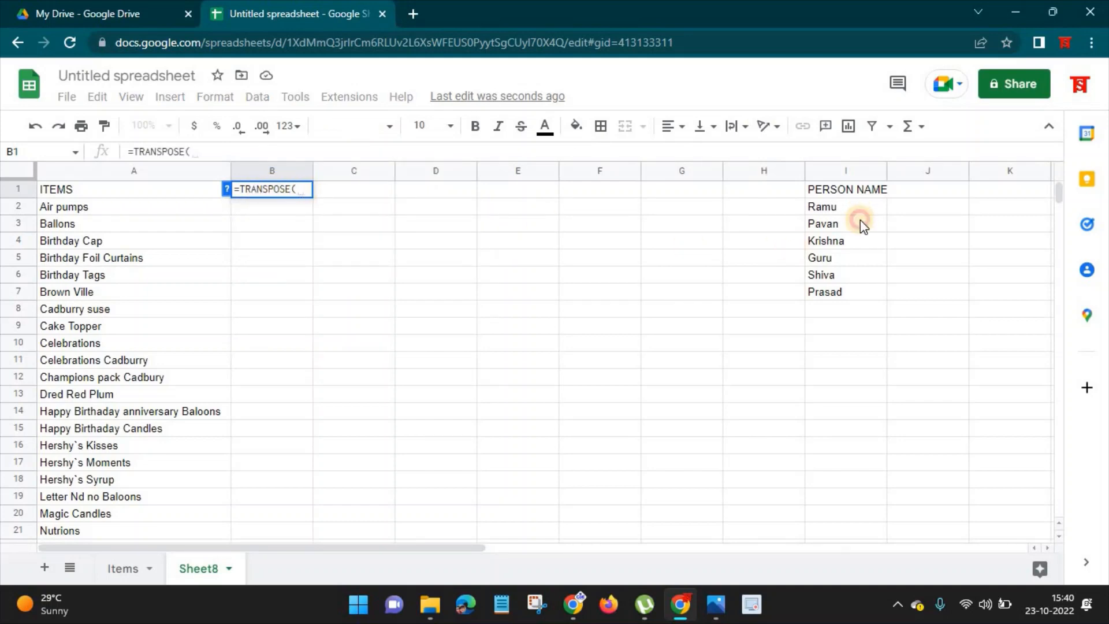
pyautogui.moveTo(861, 224); pyautogui.dragTo(861, 294)
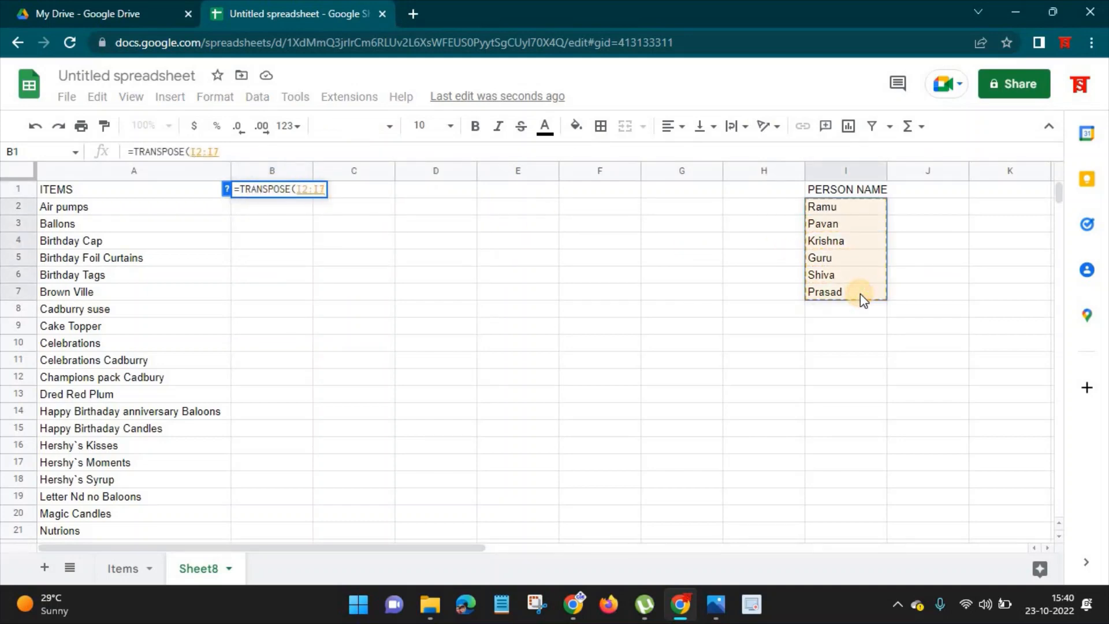
pyautogui.press('Return')
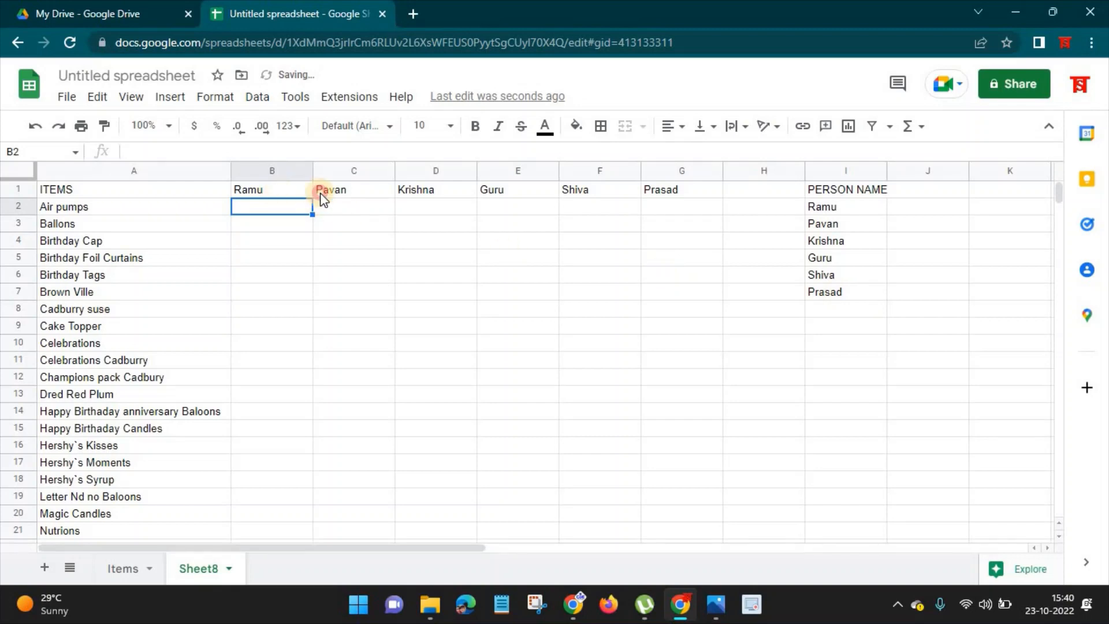
# Step: Center the person names in the header range B1:G1 horizontally
pyautogui.press('Up')
pyautogui.hotkey('shift', 'Right')
pyautogui.hotkey('shift', 'Right')
pyautogui.hotkey('shift', 'Right')
pyautogui.hotkey('shift', 'Right')
pyautogui.hotkey('shift', 'Right')
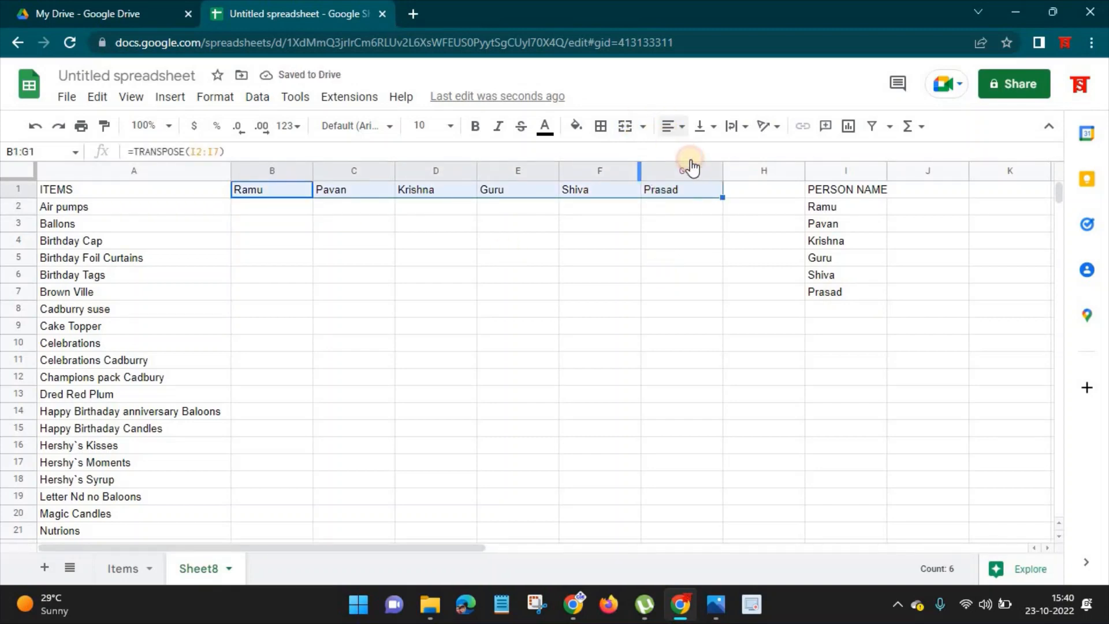
pyautogui.hotkey('ctrl', 'shift', 'e')
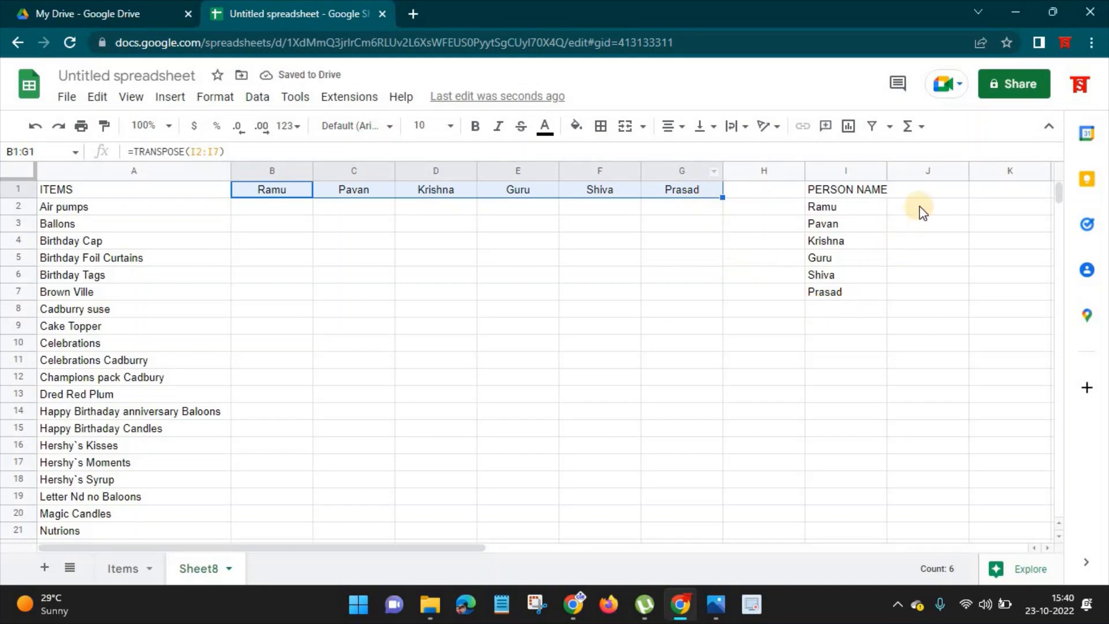
# Step: Enter =TRANSPOSE(B1:G1) in J1 to turn the header row of names back into a column
pyautogui.moveTo(927, 189)
pyautogui.mouseDown()
pyautogui.moveTo(945, 299)
pyautogui.moveTo(935, 190)
pyautogui.mouseUp()
pyautogui.click(934, 189)
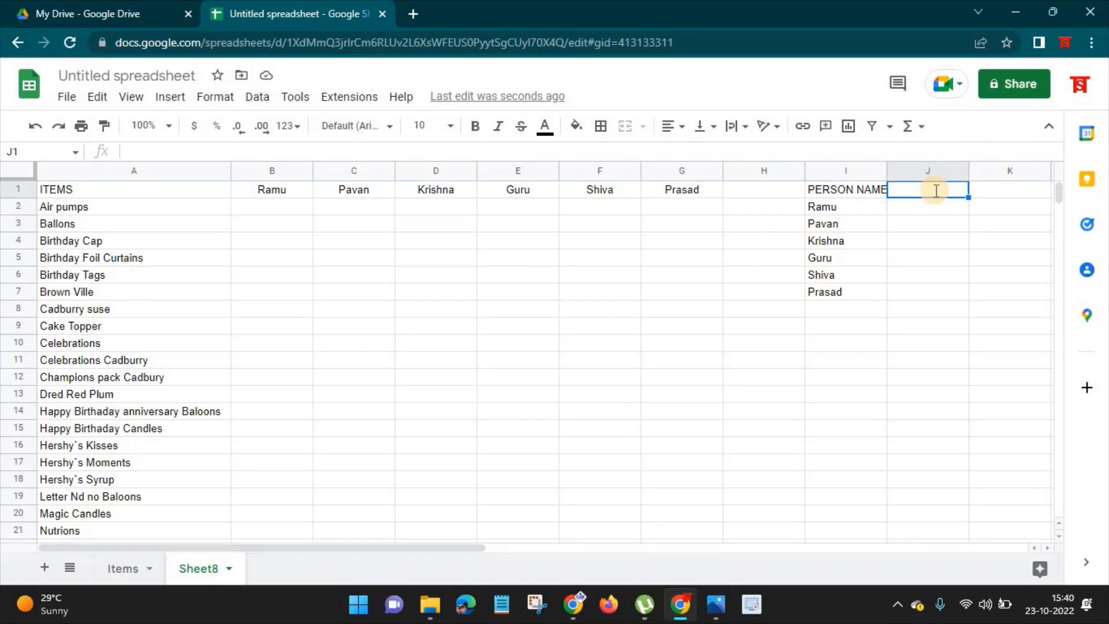
pyautogui.write('=TRANS')
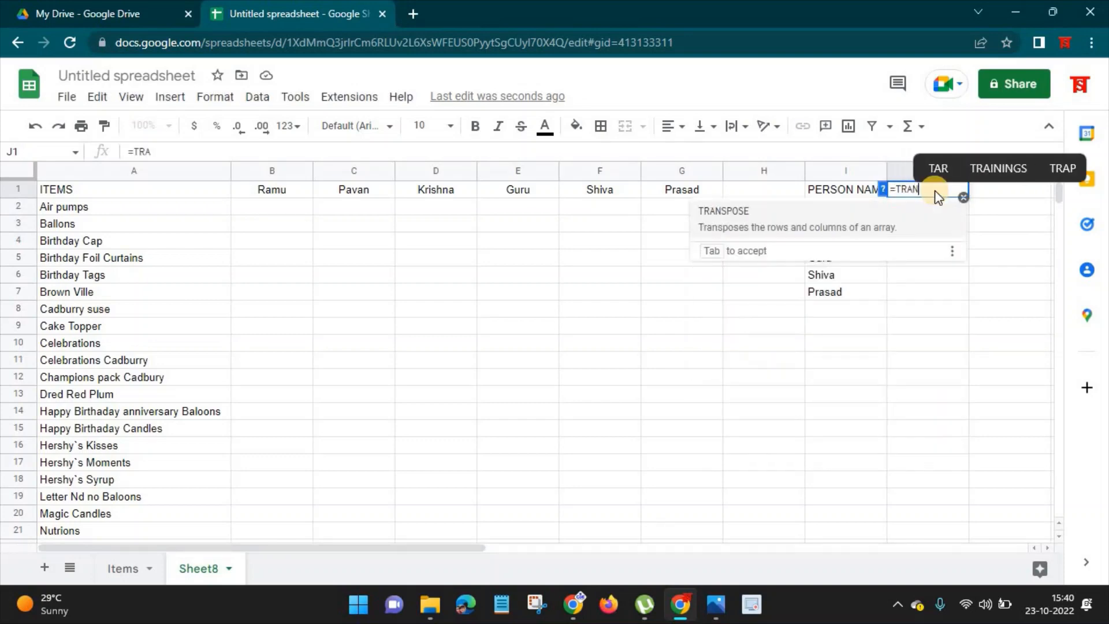
pyautogui.press('Tab')
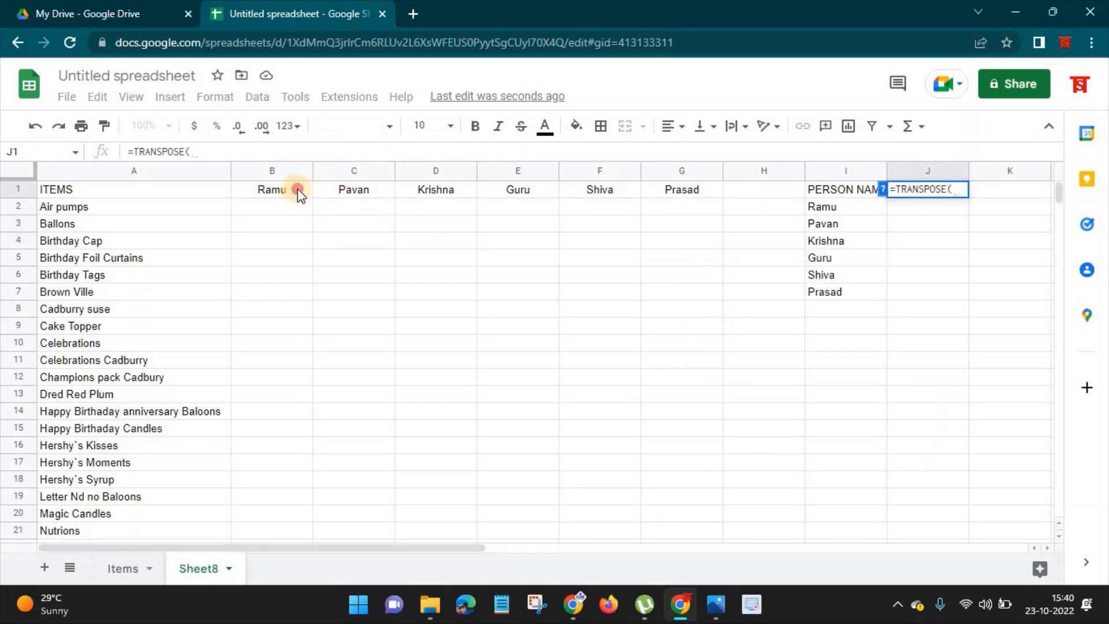
pyautogui.moveTo(297, 189); pyautogui.dragTo(672, 199)
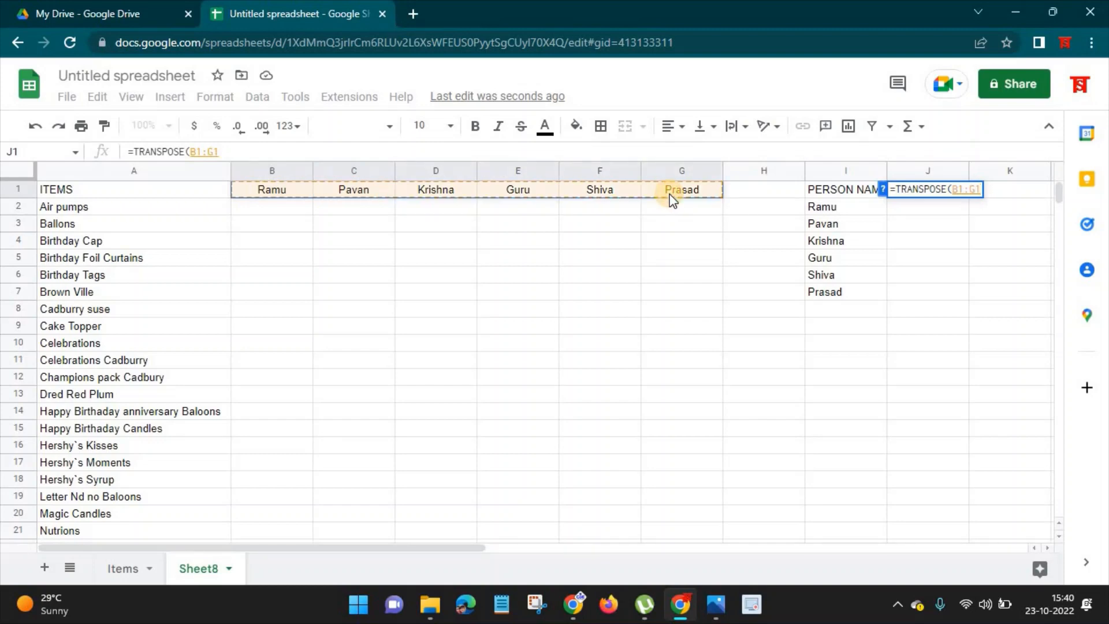
pyautogui.press('Return')
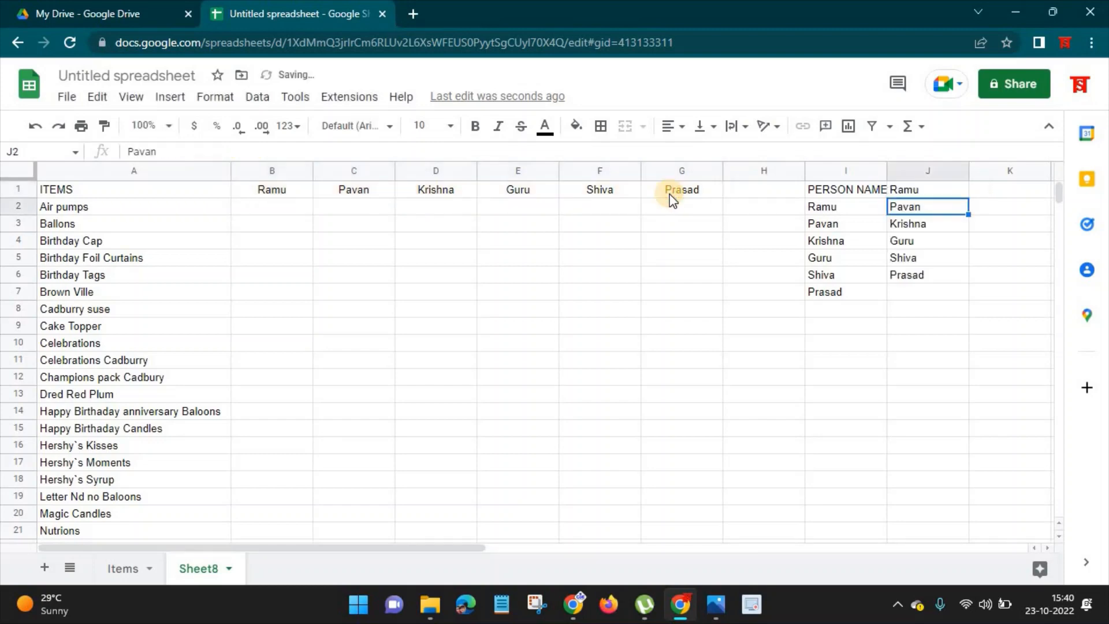
# Step: Examine the transposed names in column J, the header formula in B1 and the full item list in A2:A26
pyautogui.click(936, 189)
pyautogui.moveTo(940, 264); pyautogui.dragTo(940, 265)
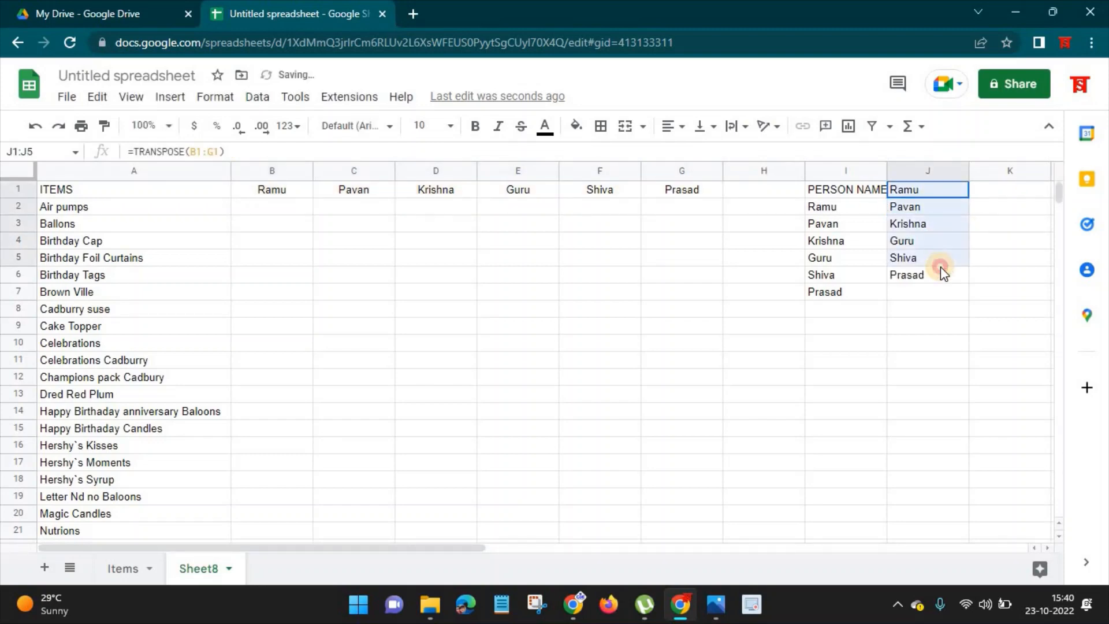
pyautogui.click(944, 312)
pyautogui.click(716, 604)
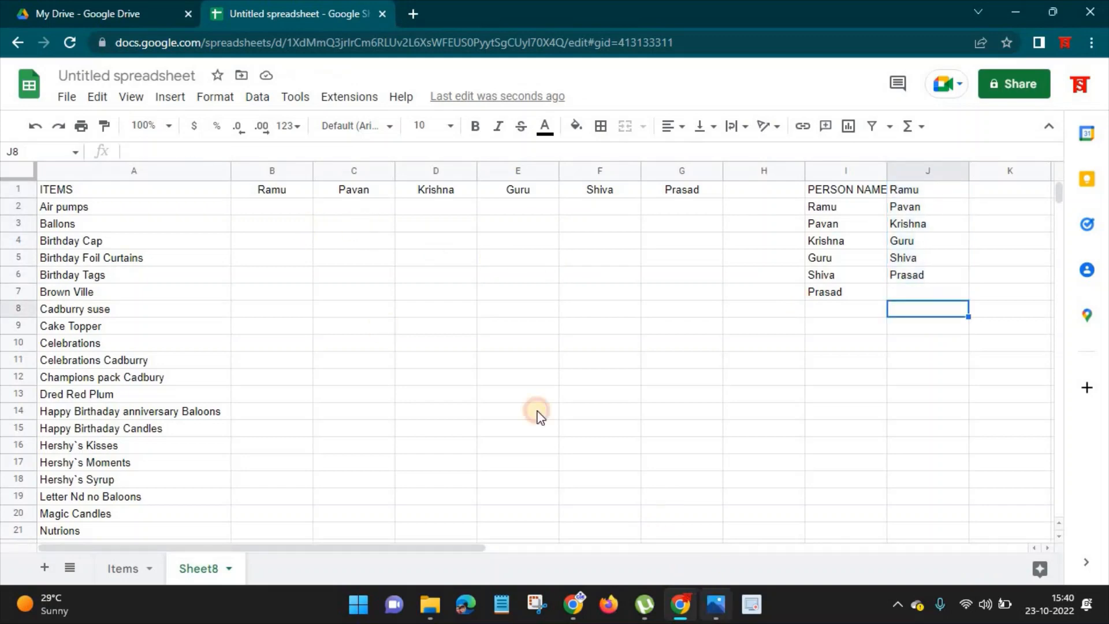
pyautogui.click(717, 611)
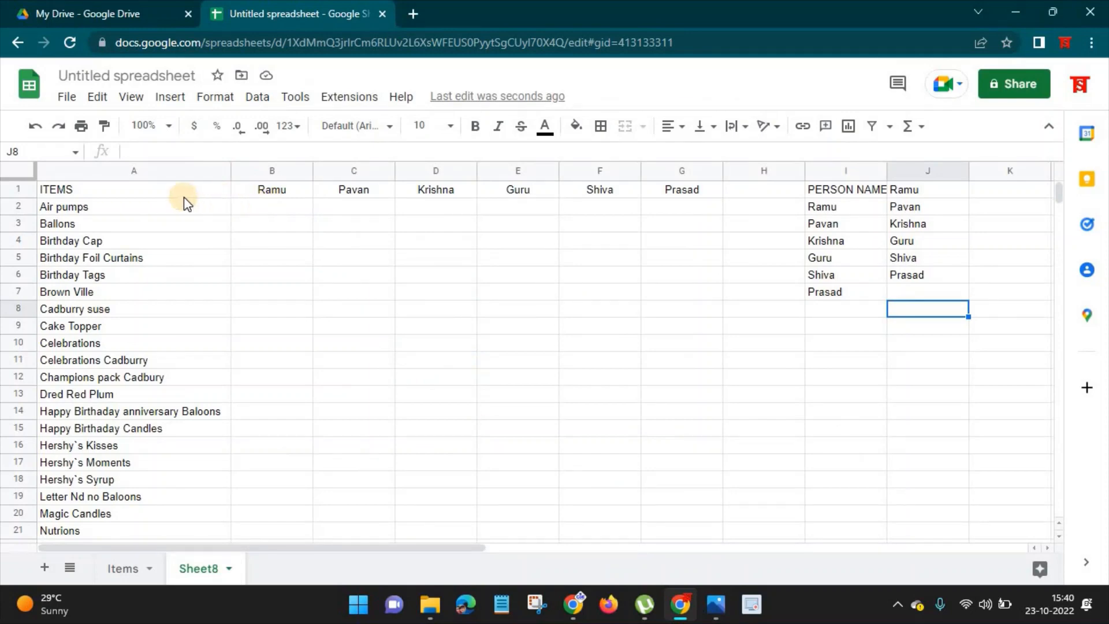
pyautogui.click(269, 194)
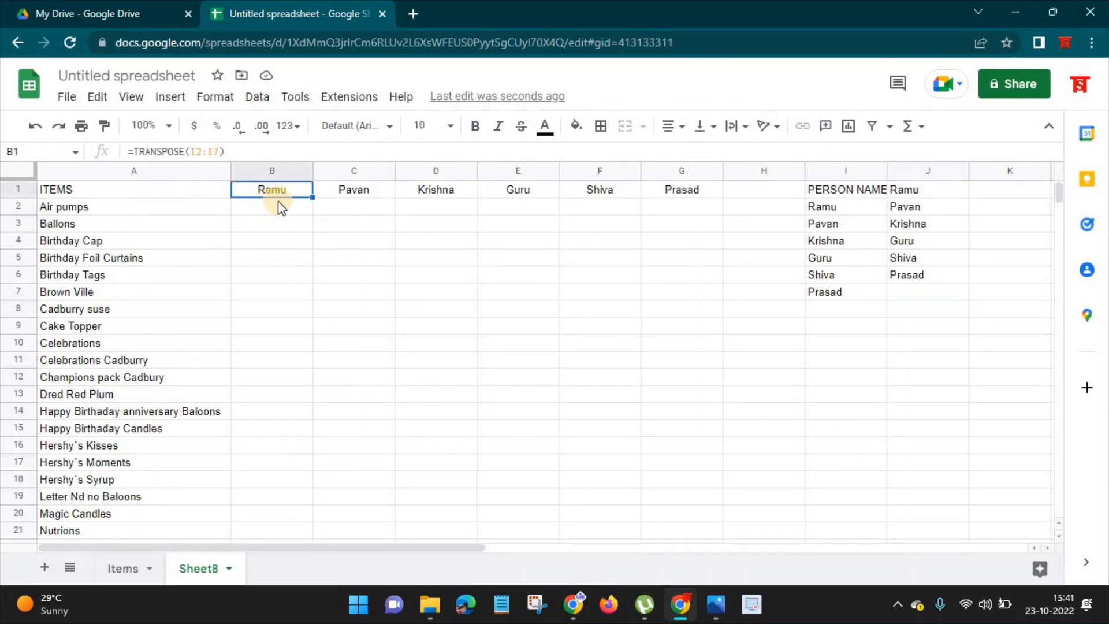
pyautogui.click(89, 208)
pyautogui.hotkey('shift', 'Down')
pyautogui.hotkey('shift', 'Down')
pyautogui.moveTo(107, 555); pyautogui.dragTo(196, 462)
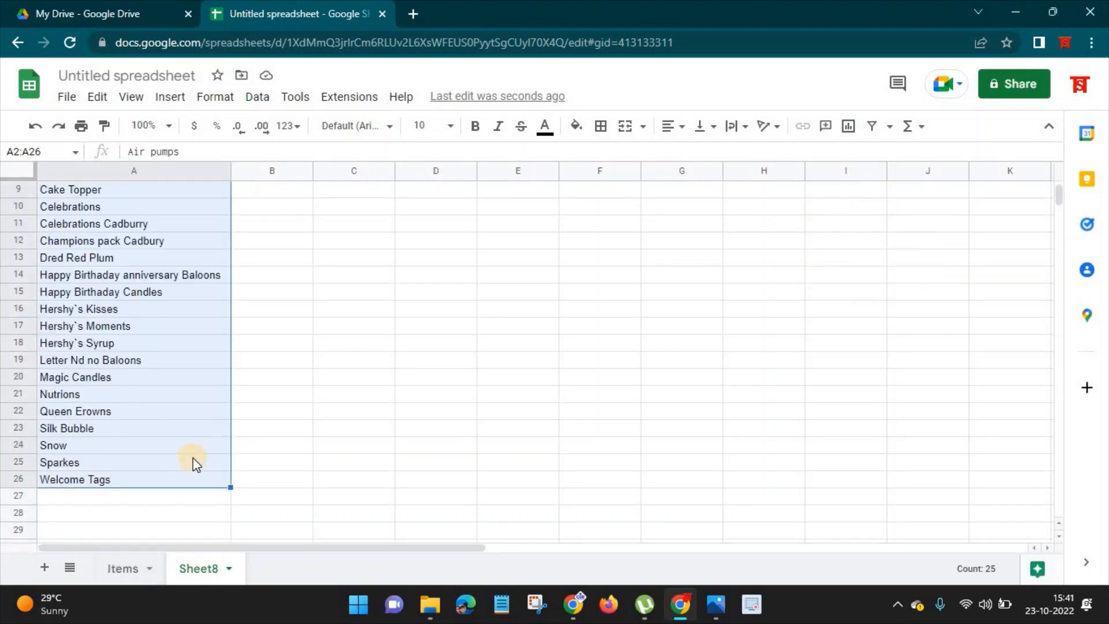
pyautogui.scroll(3, 274, 400)
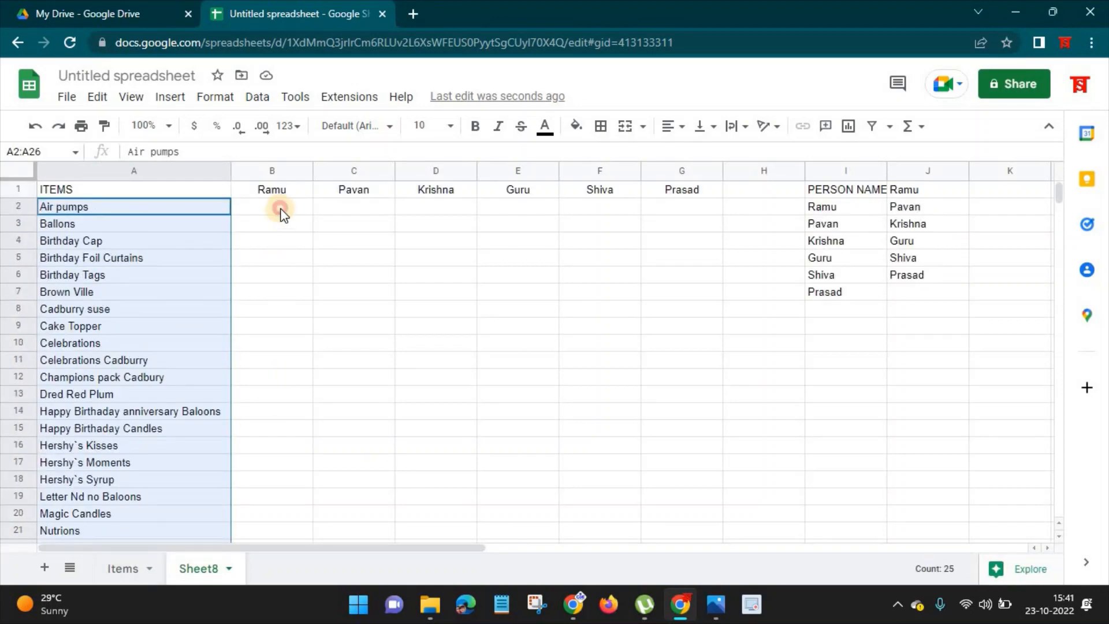
# Step: Start a COUNTIFS formula in B2 that matches column B of the Items sheet against the absolute reference $B$1
pyautogui.click(280, 207)
pyautogui.moveTo(271, 190); pyautogui.dragTo(668, 188)
pyautogui.click(278, 202)
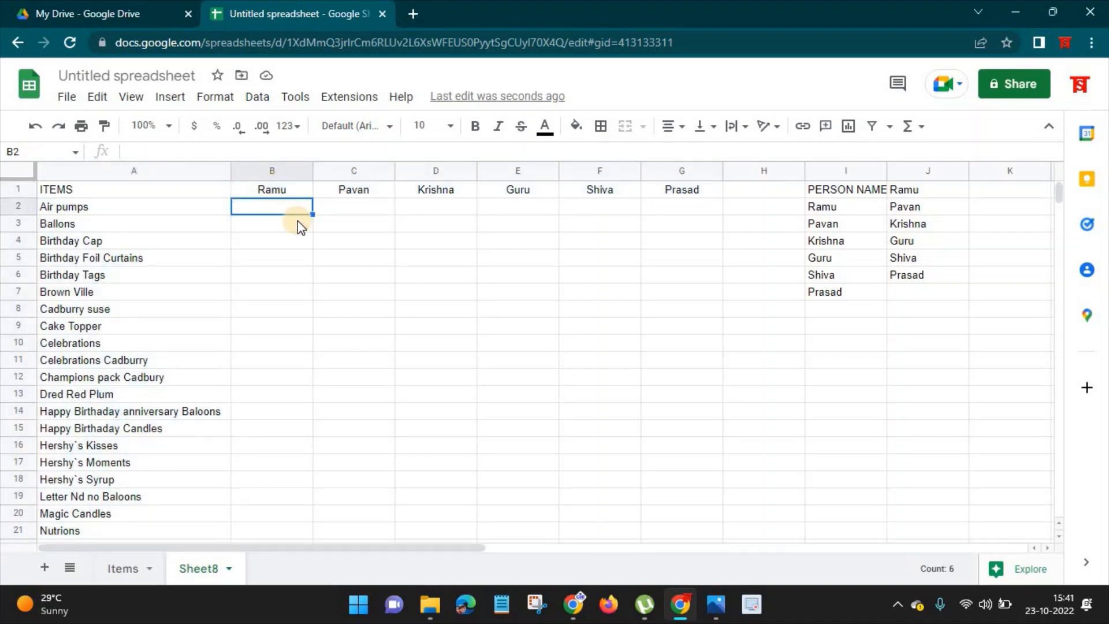
pyautogui.write('=')
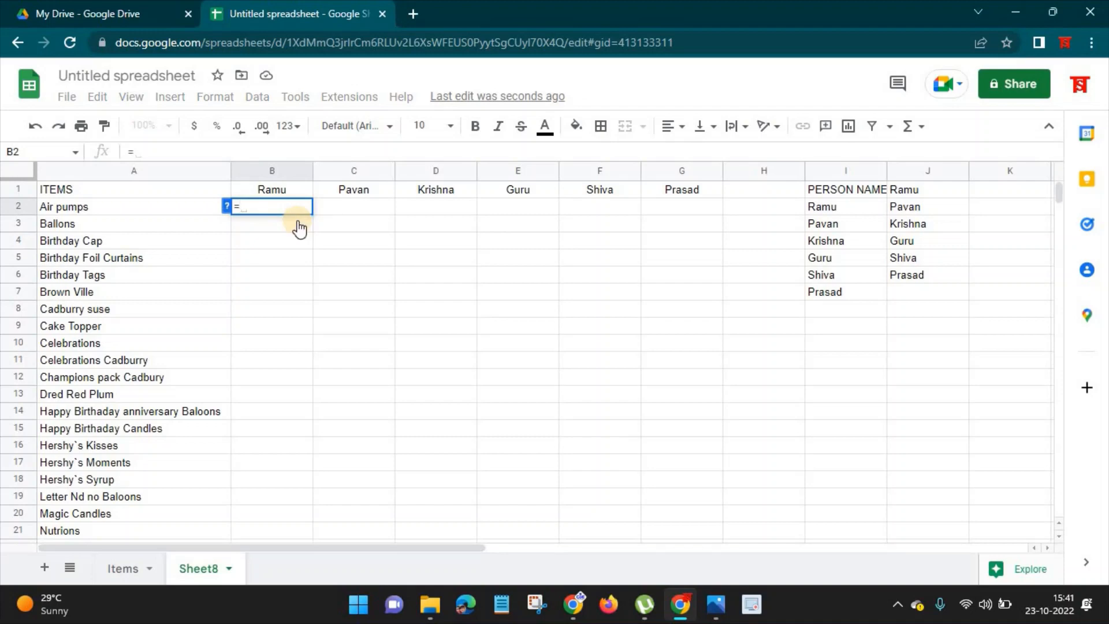
pyautogui.write('COUNT')
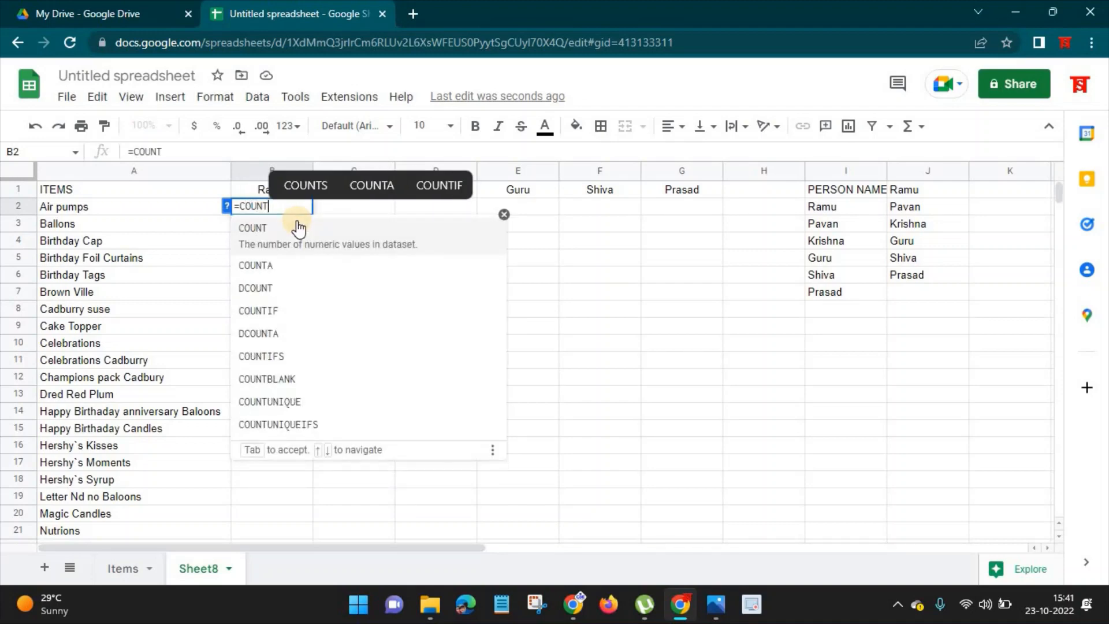
pyautogui.click(309, 347)
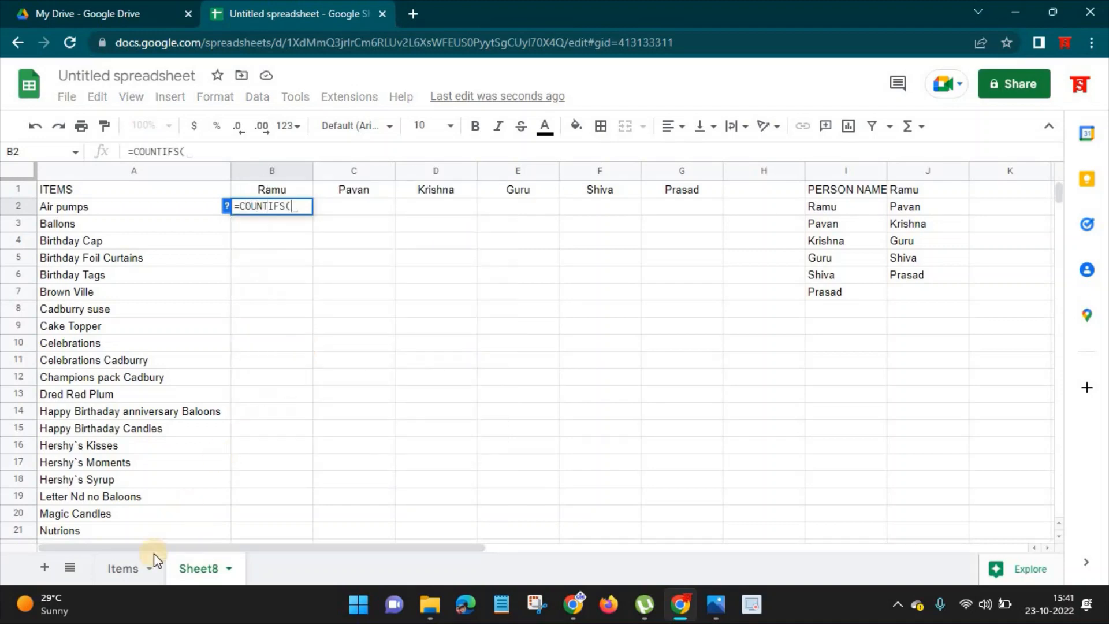
pyautogui.click(131, 572)
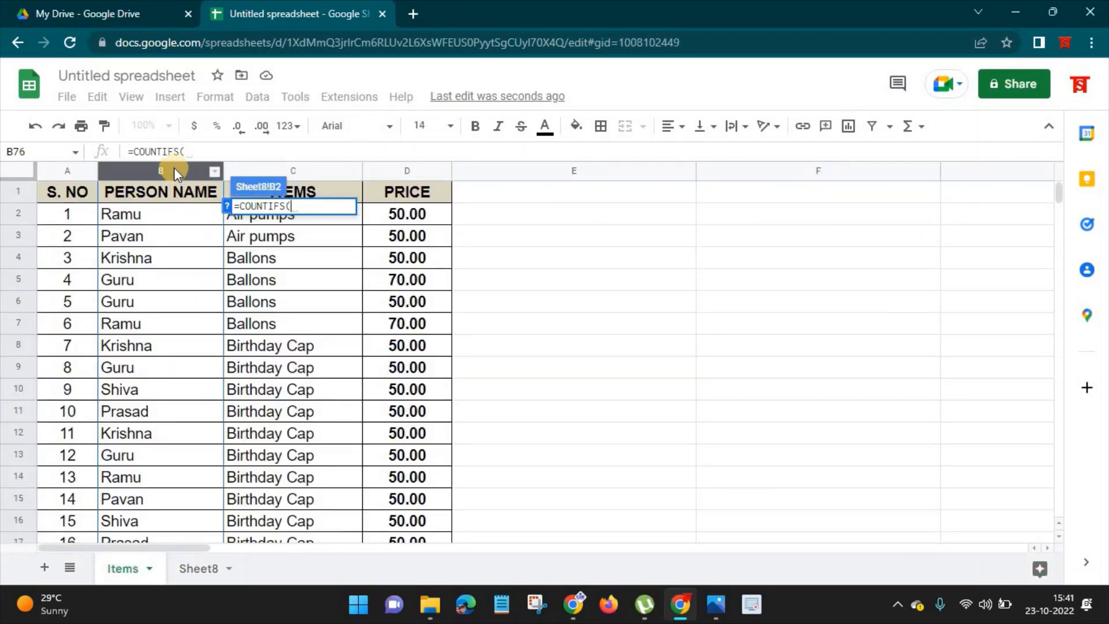
pyautogui.click(175, 171)
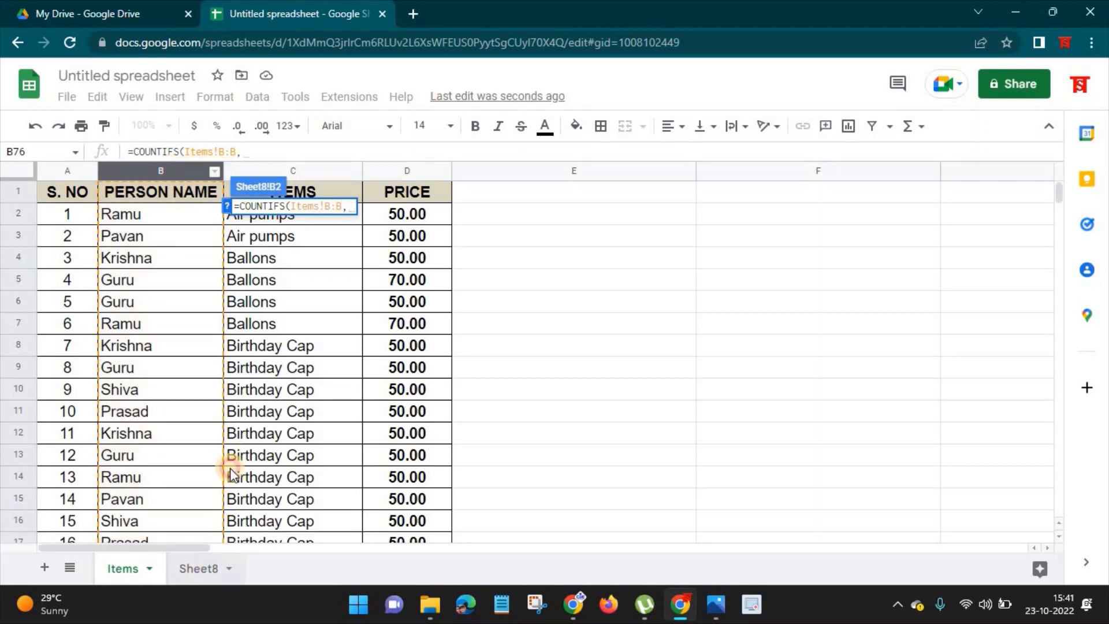
pyautogui.write(',')
pyautogui.click(294, 192)
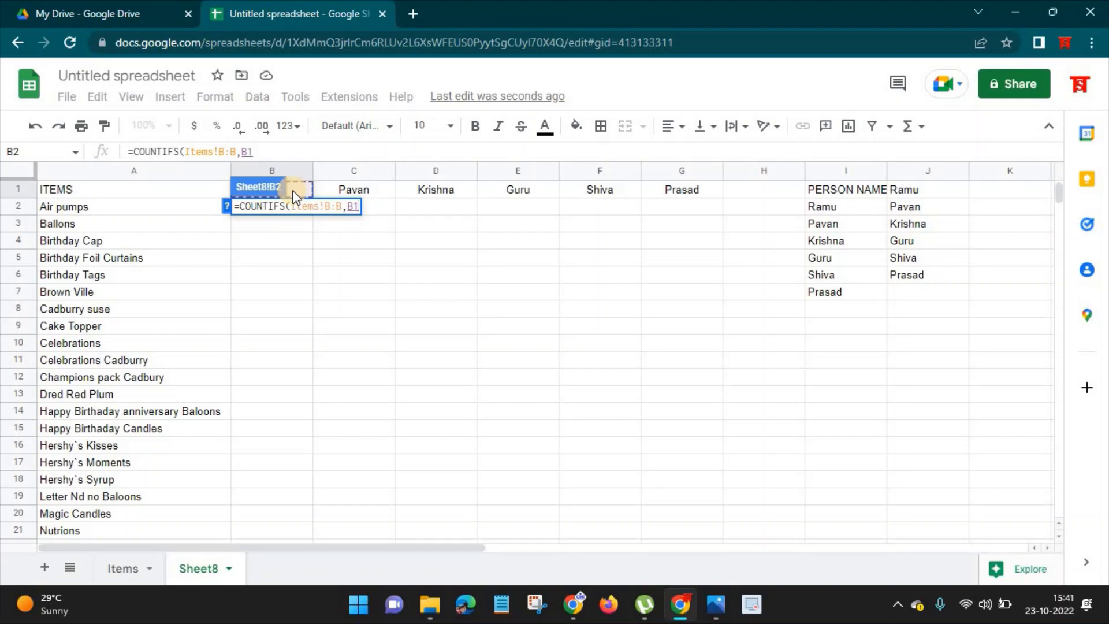
pyautogui.press('F4')
pyautogui.write(',')
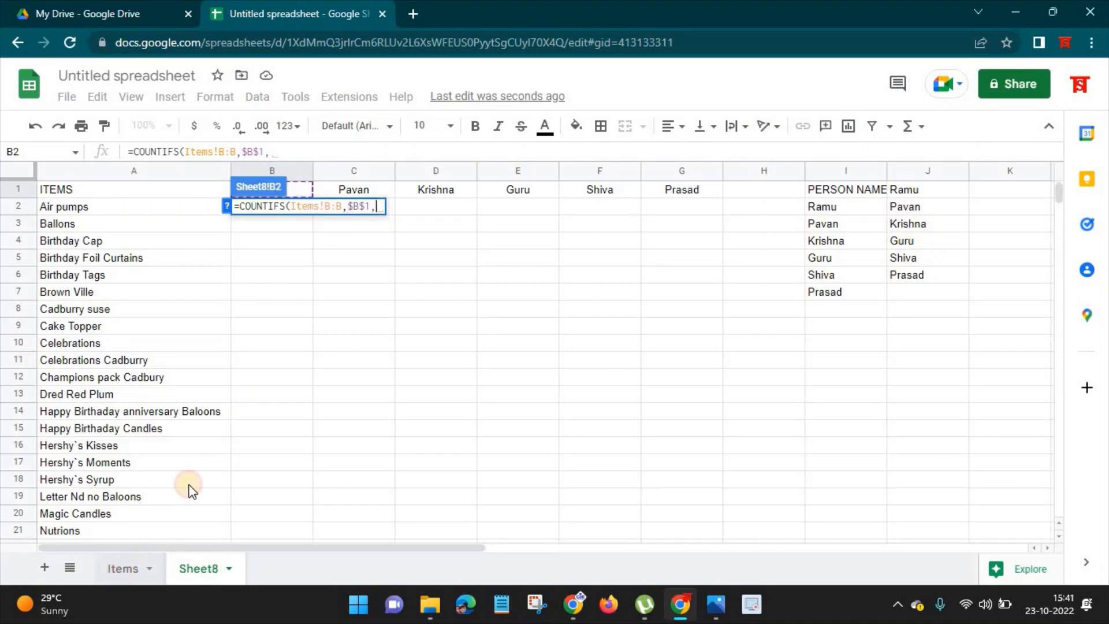
# Step: Complete the COUNTIFS formula in B2 with Items!C:C matched against A2, and reject the suggested autofill
pyautogui.click(123, 568)
pyautogui.click(282, 167)
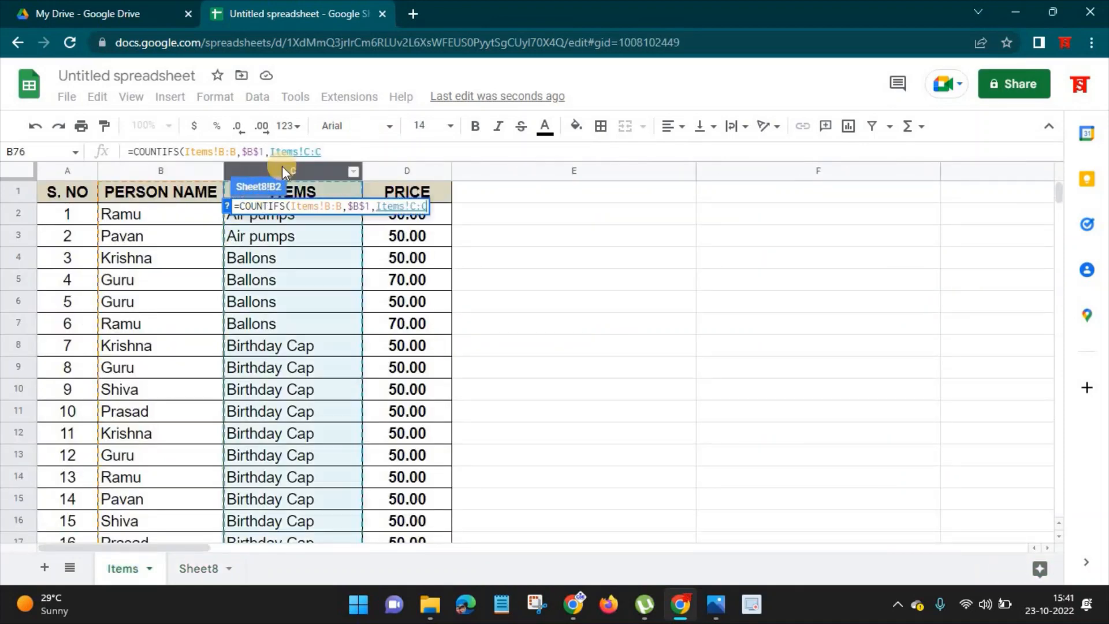
pyautogui.write(',')
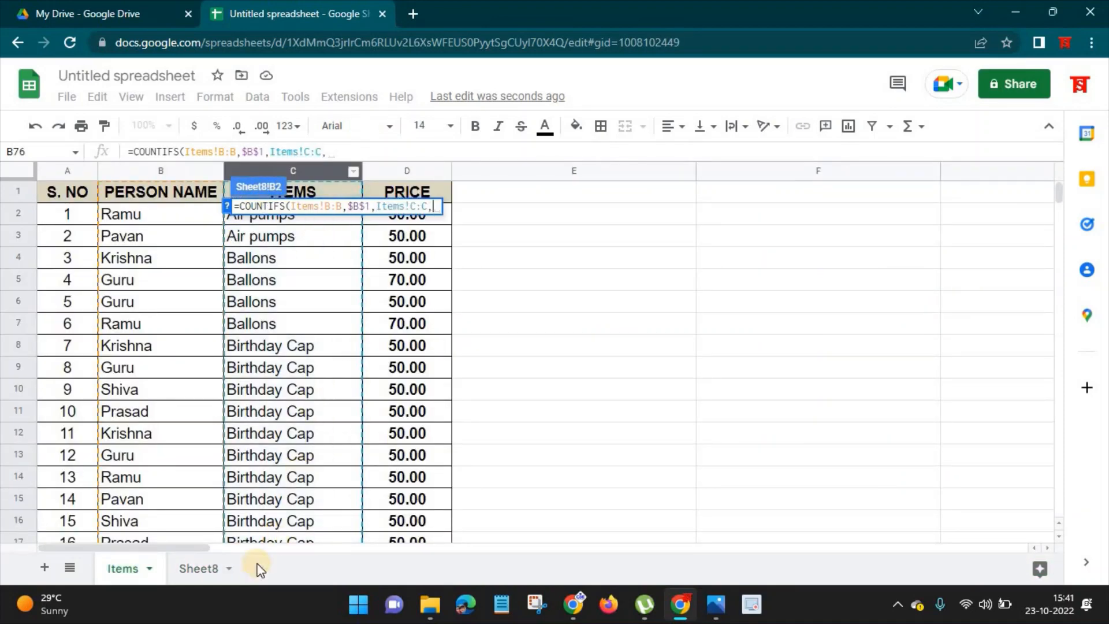
pyautogui.click(196, 568)
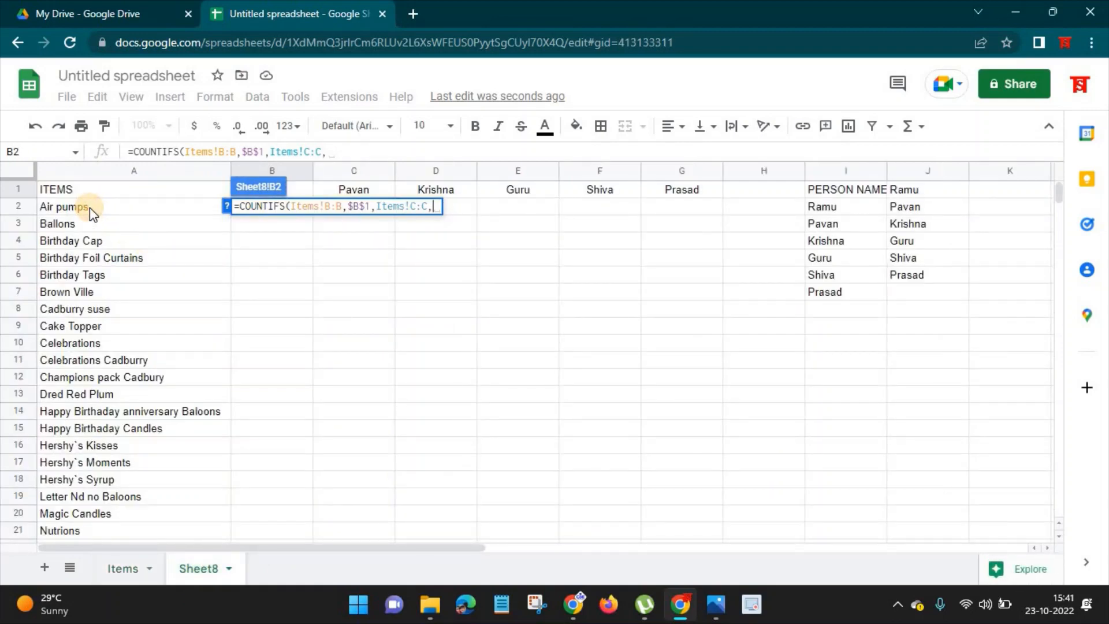
pyautogui.click(89, 207)
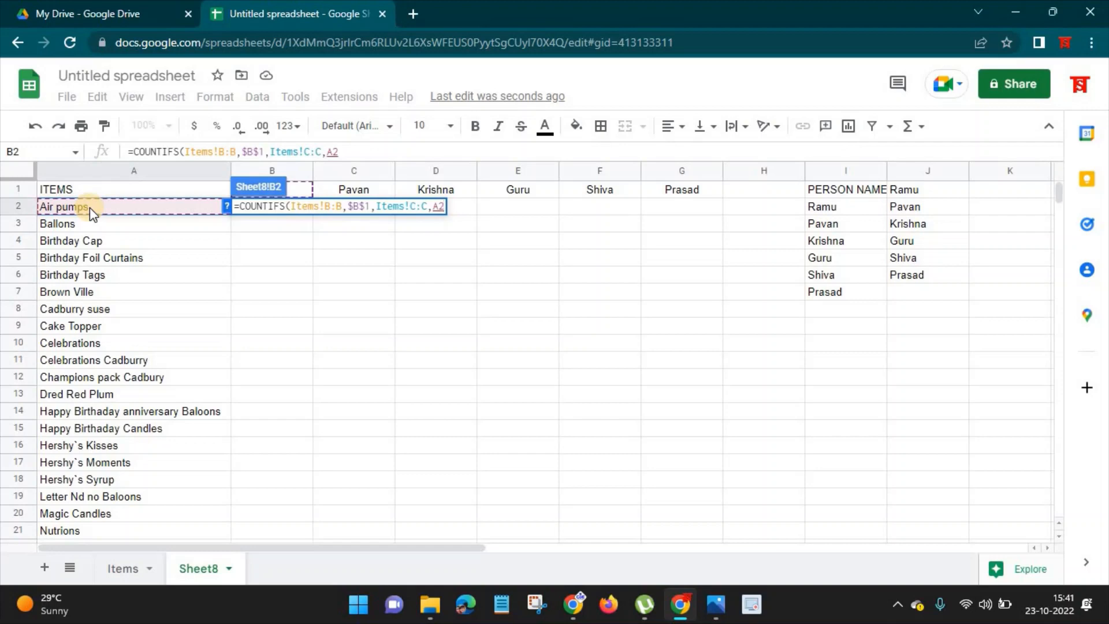
pyautogui.press('Return')
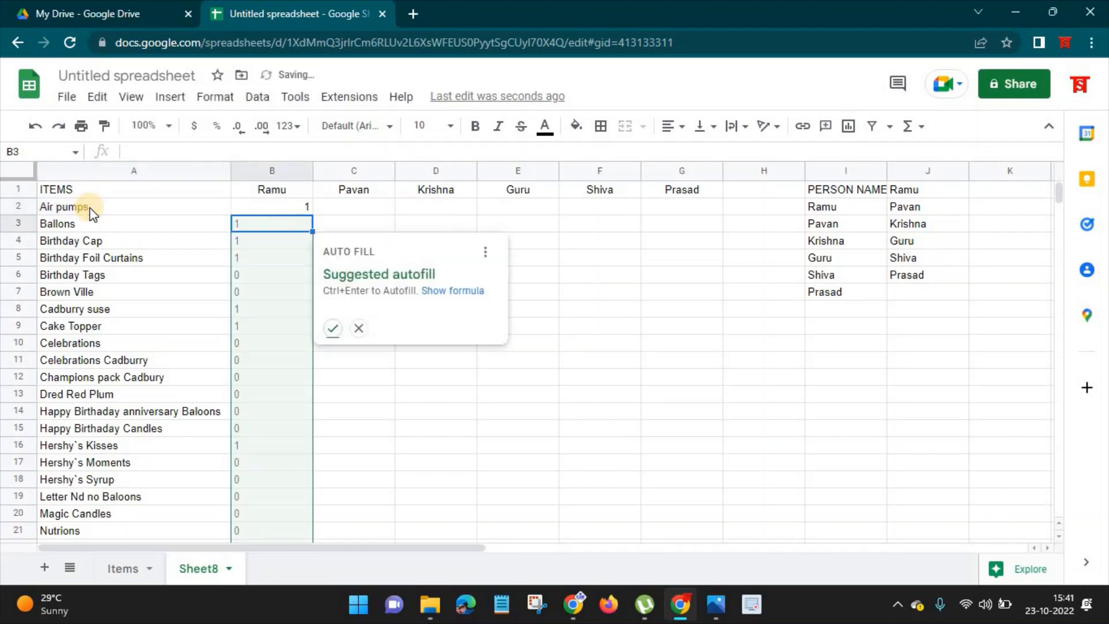
pyautogui.click(358, 331)
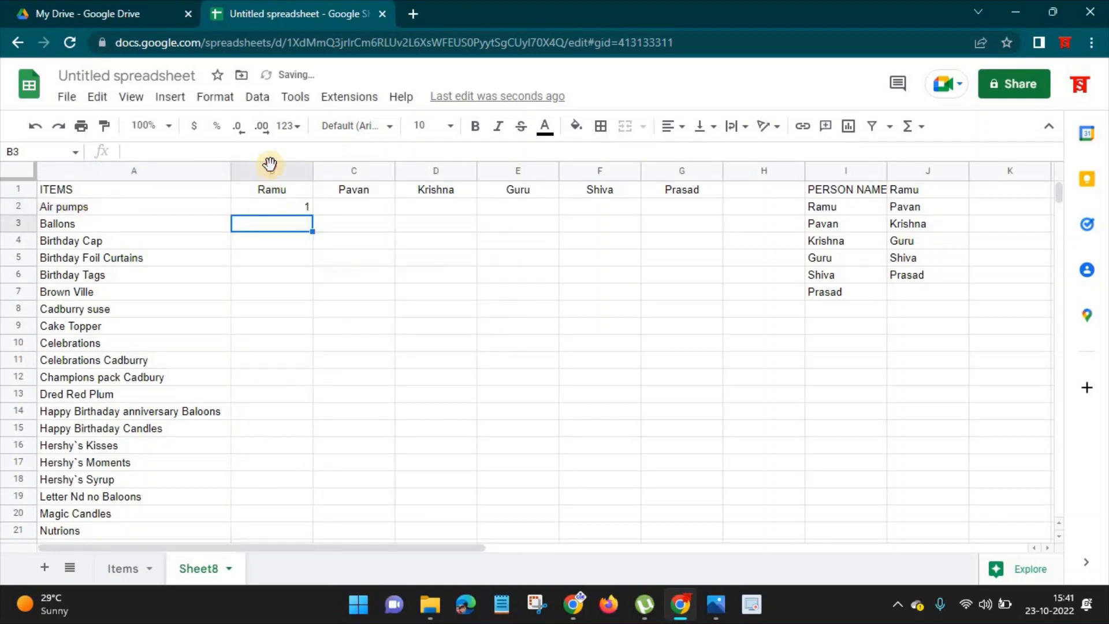
# Step: Center the contents of column B horizontally
pyautogui.click(272, 170)
pyautogui.click(671, 127)
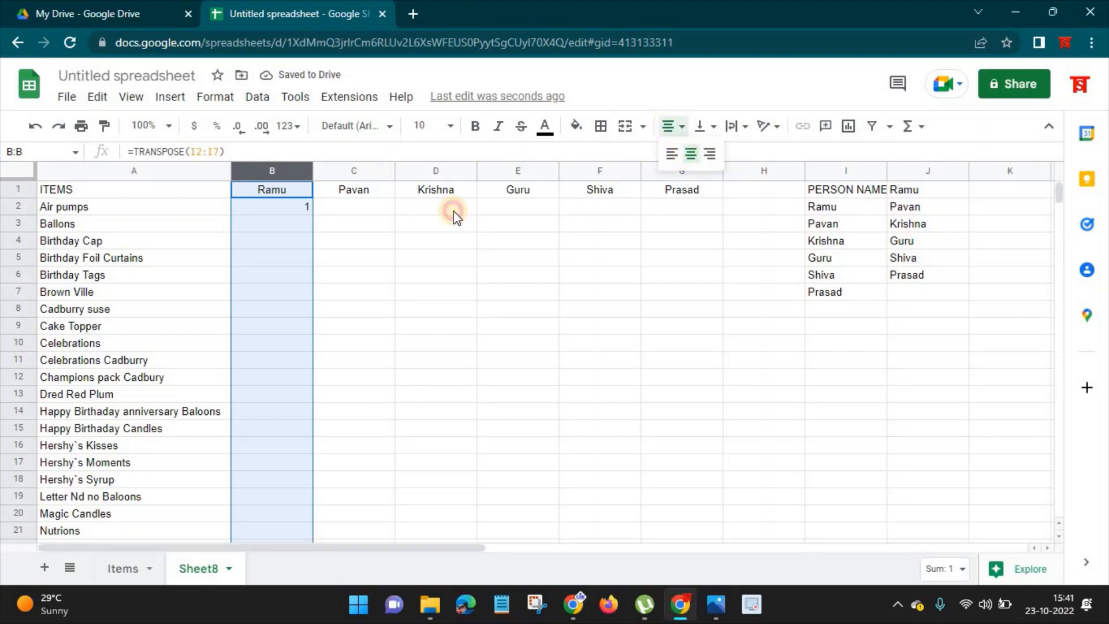
pyautogui.click(288, 209)
pyautogui.click(272, 170)
pyautogui.click(675, 125)
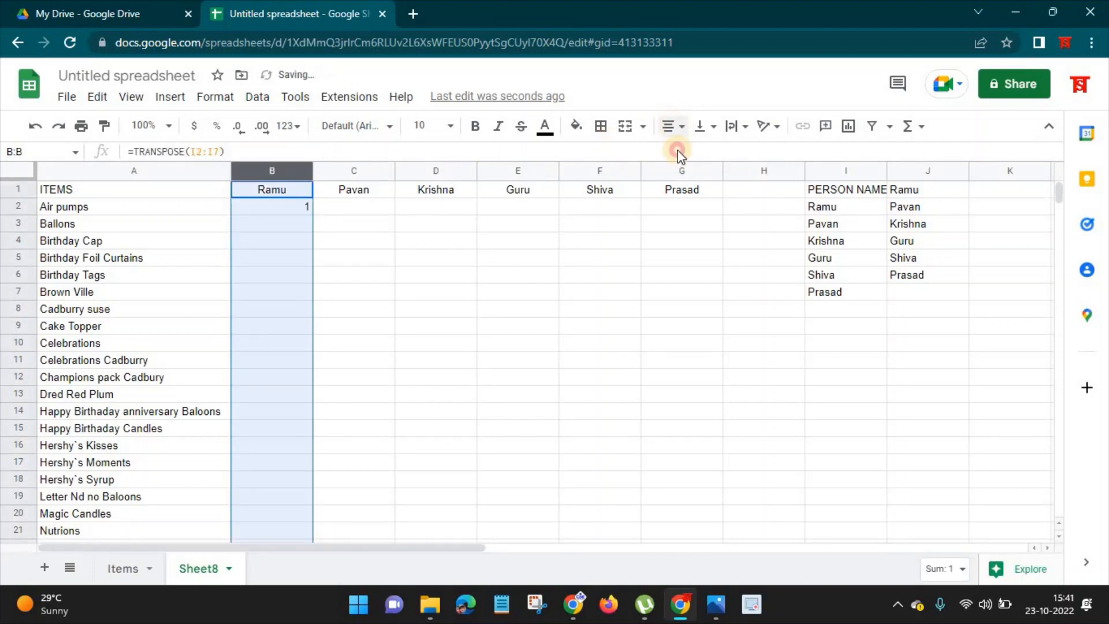
pyautogui.click(675, 152)
# Step: Fill the COUNTIFS formula from B2 down to B26 and review the filled column
pyautogui.click(280, 206)
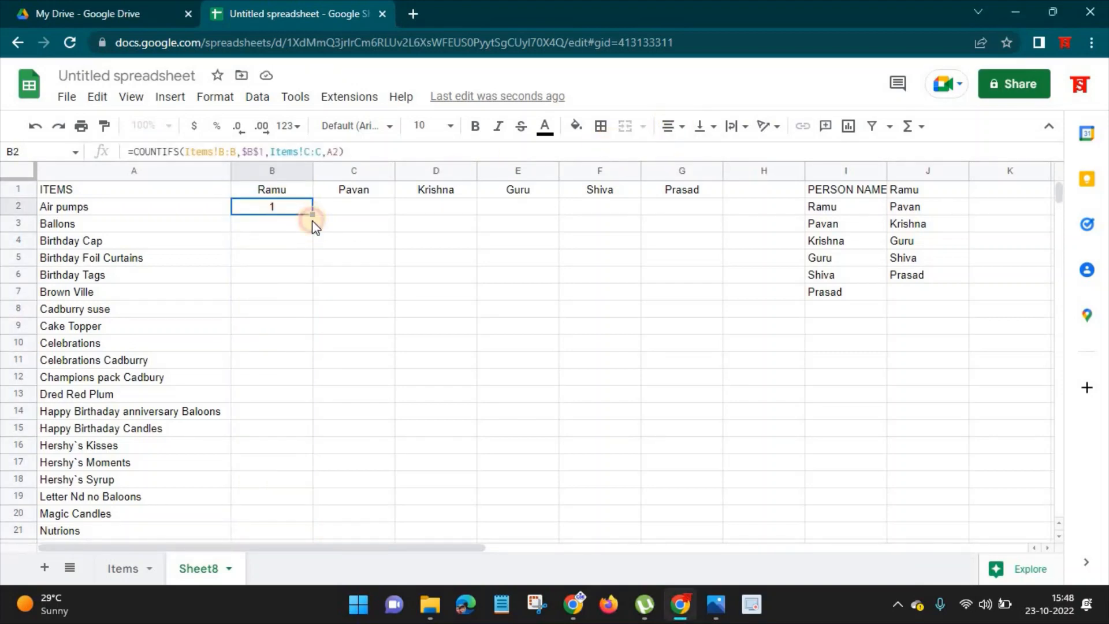
pyautogui.moveTo(312, 220); pyautogui.dragTo(315, 495)
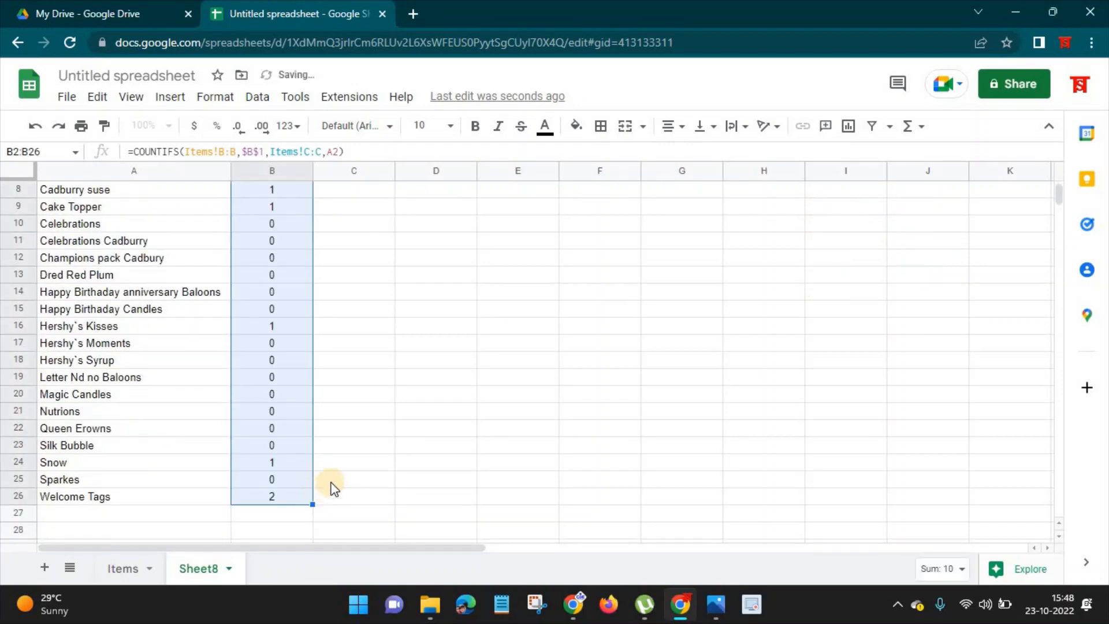
pyautogui.scroll(3, 333, 485)
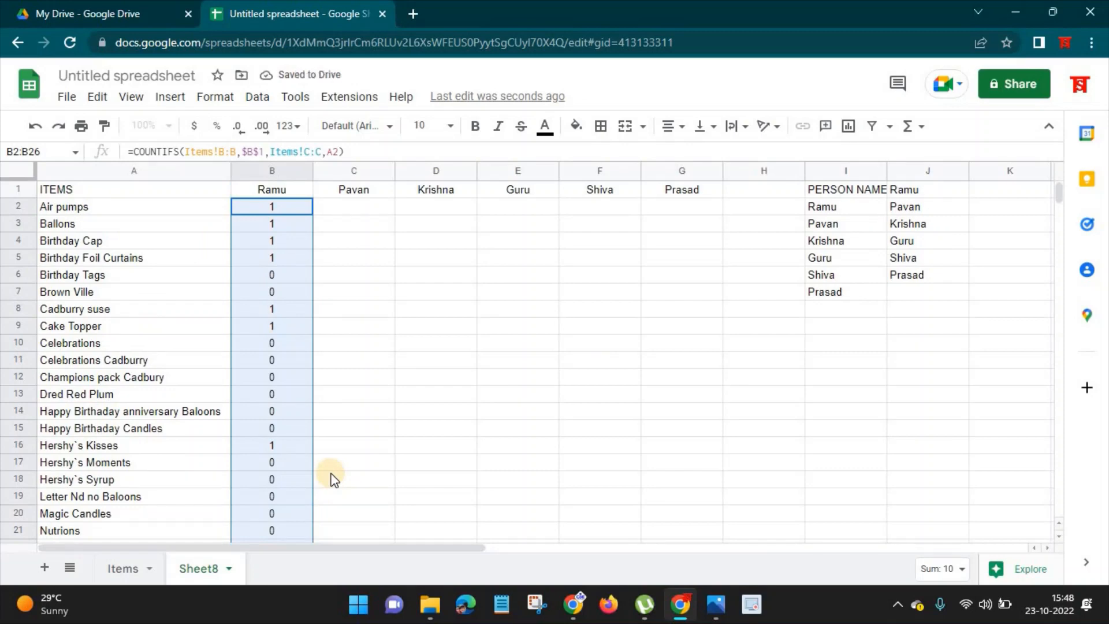
pyautogui.scroll(-3, 289, 496)
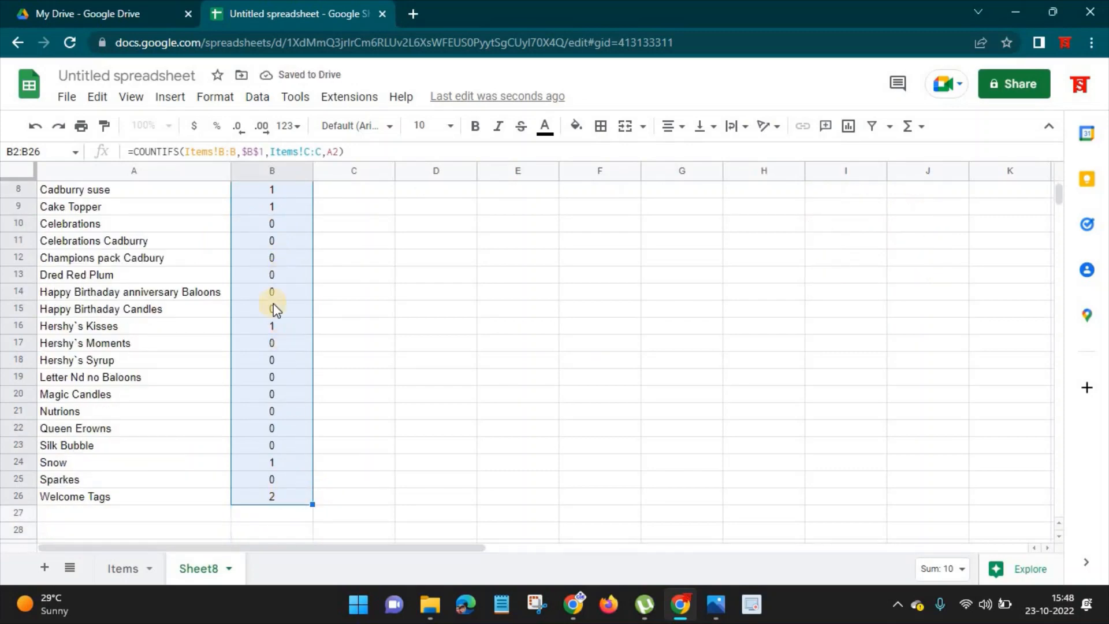
# Step: Enter =SUM(B2:B26) in B27 to total the first person's item counts
pyautogui.click(276, 513)
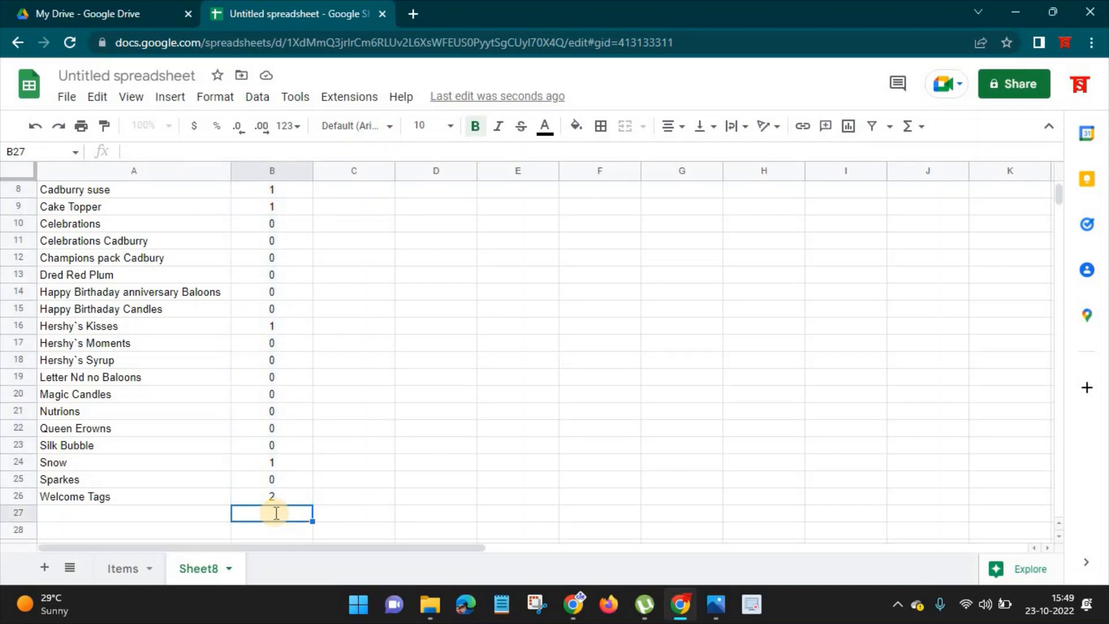
pyautogui.write('=')
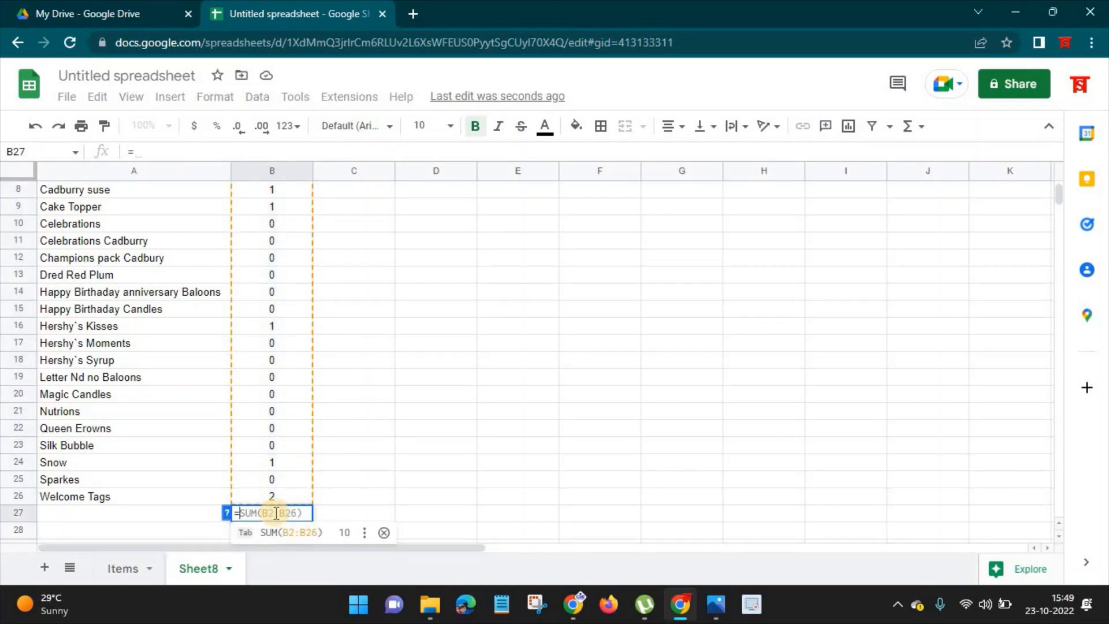
pyautogui.write('SUM')
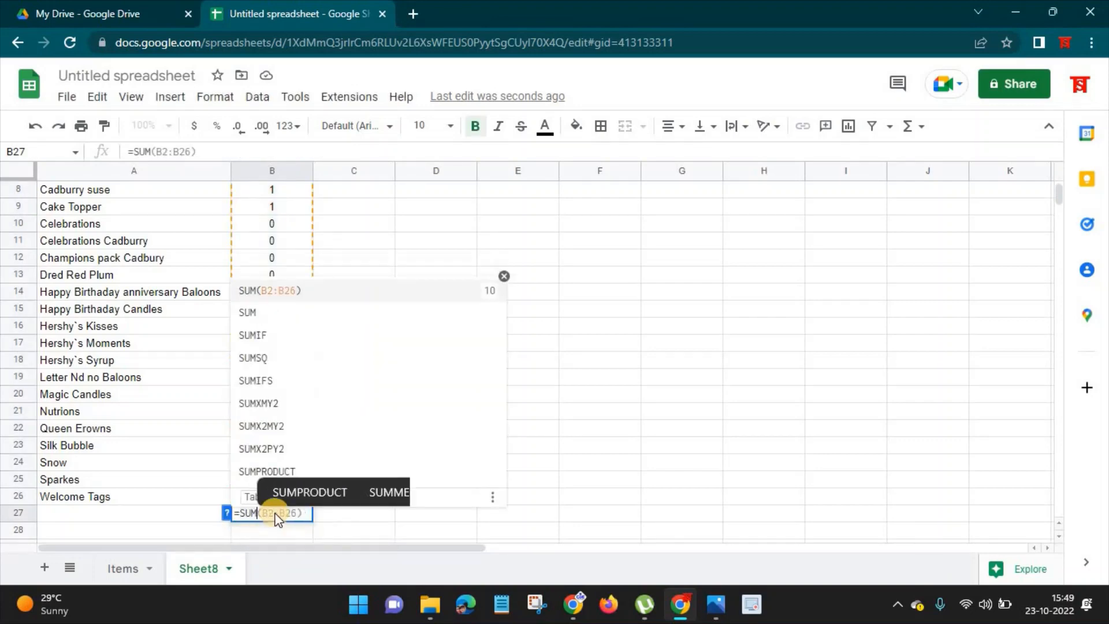
pyautogui.click(268, 293)
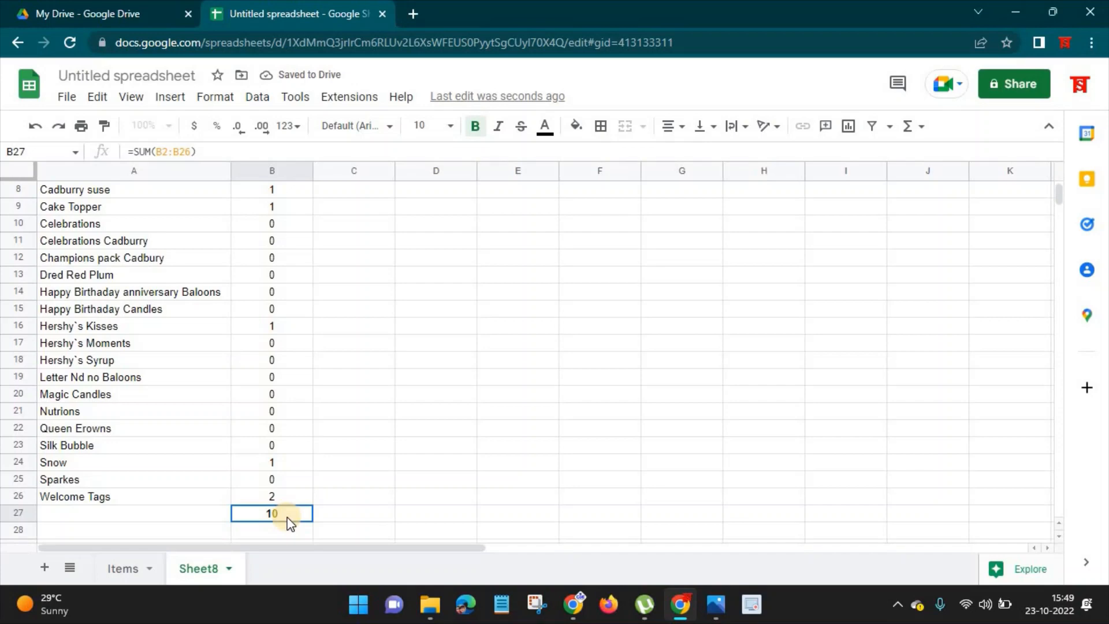
# Step: Add a filter to row 1 of the Items sheet and show only the first person's rows under PERSON NAME
pyautogui.click(123, 568)
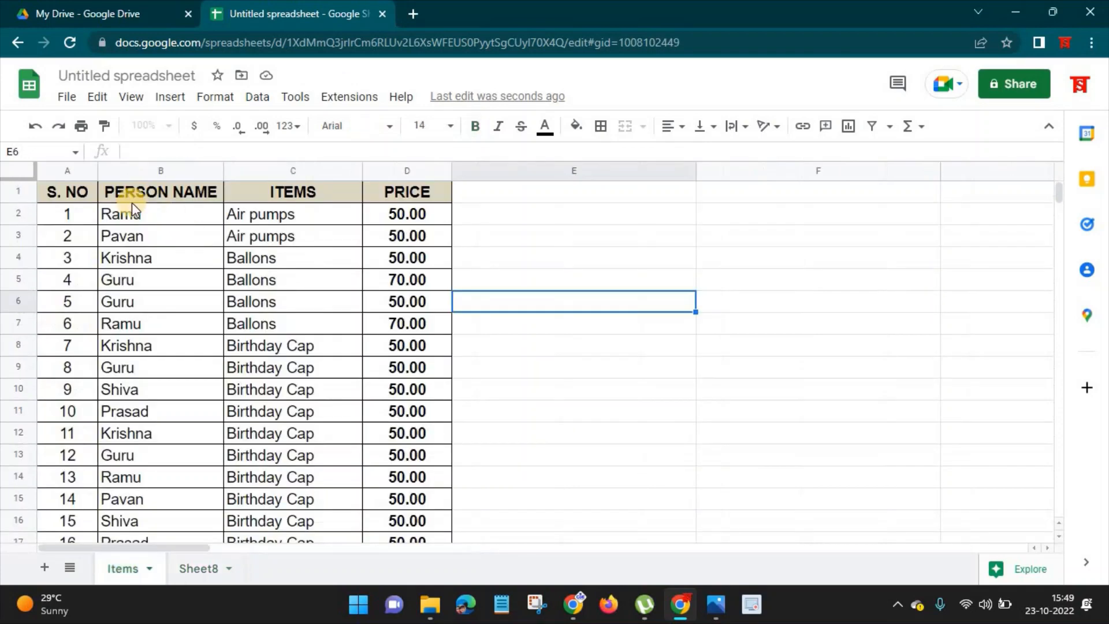
pyautogui.click(19, 192)
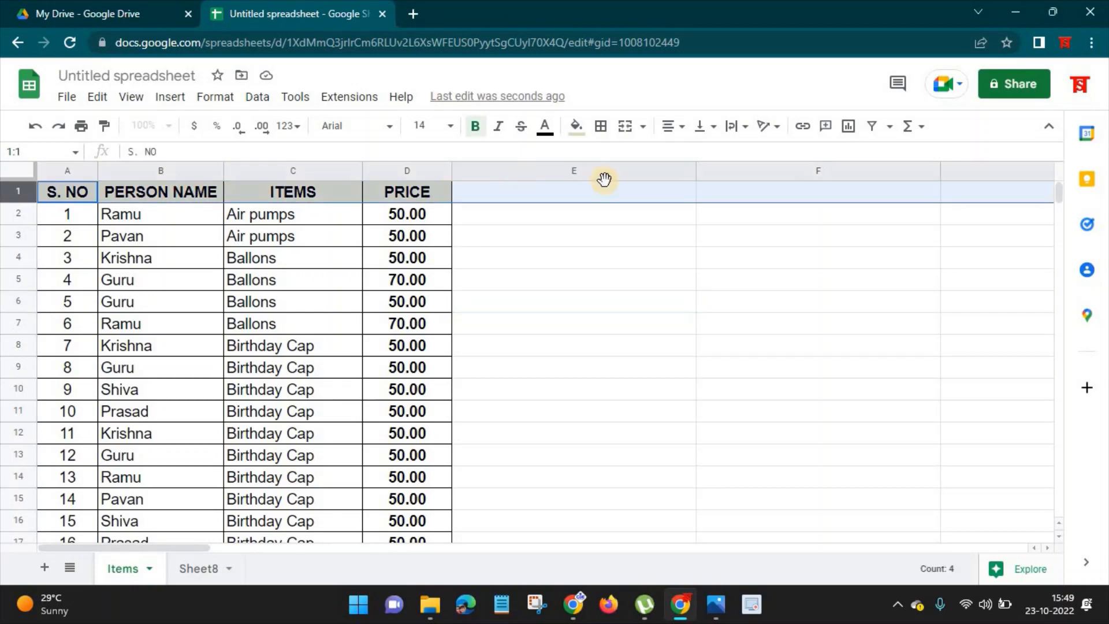
pyautogui.click(873, 125)
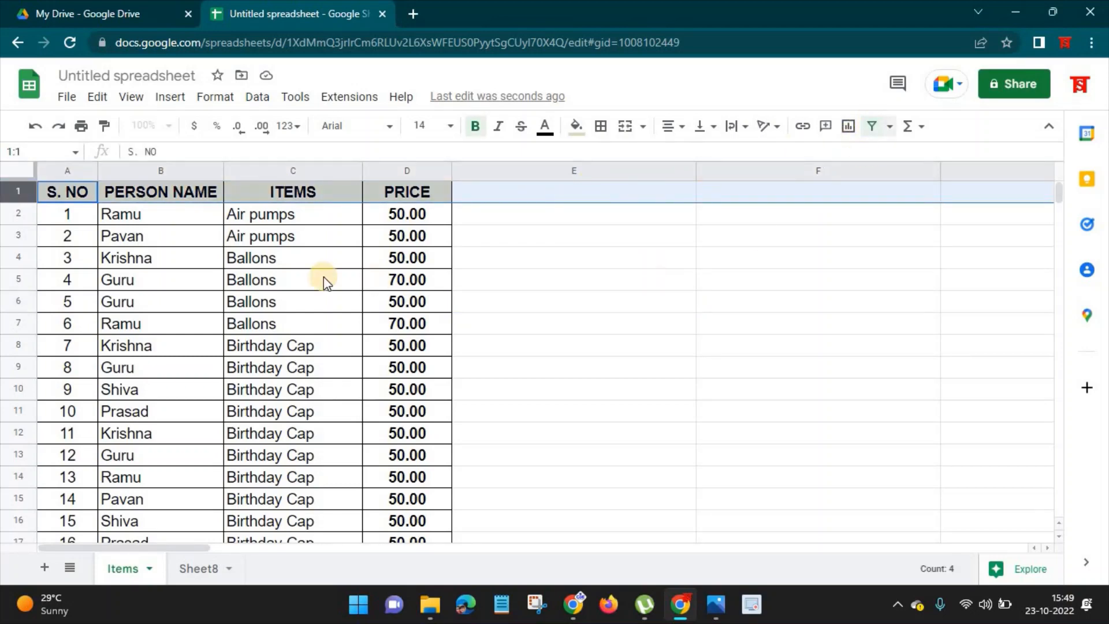
pyautogui.click(215, 194)
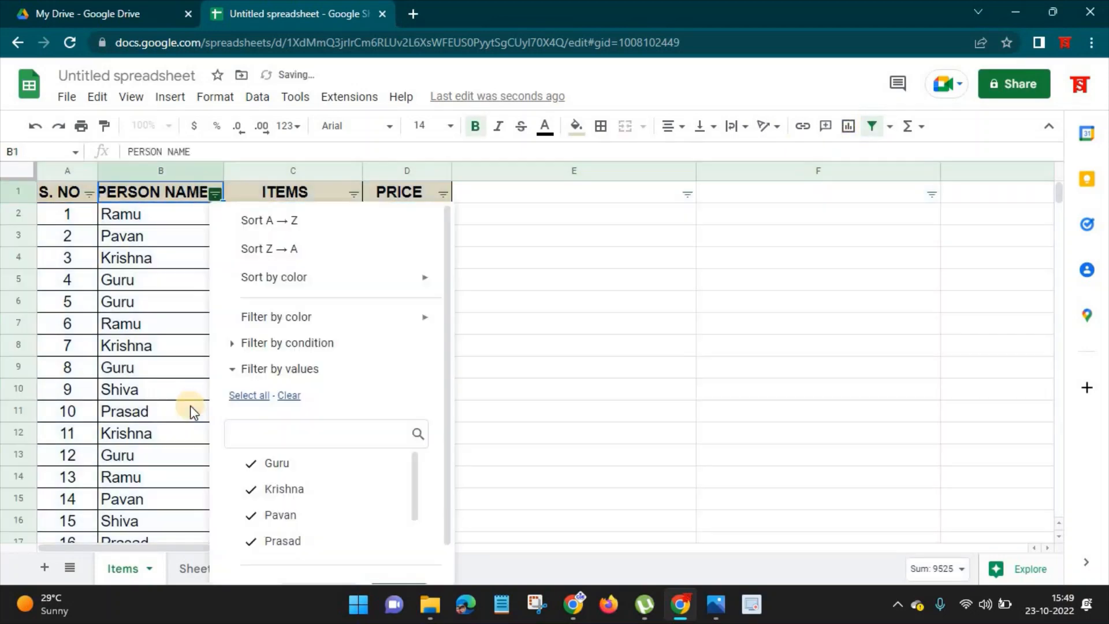
pyautogui.click(283, 434)
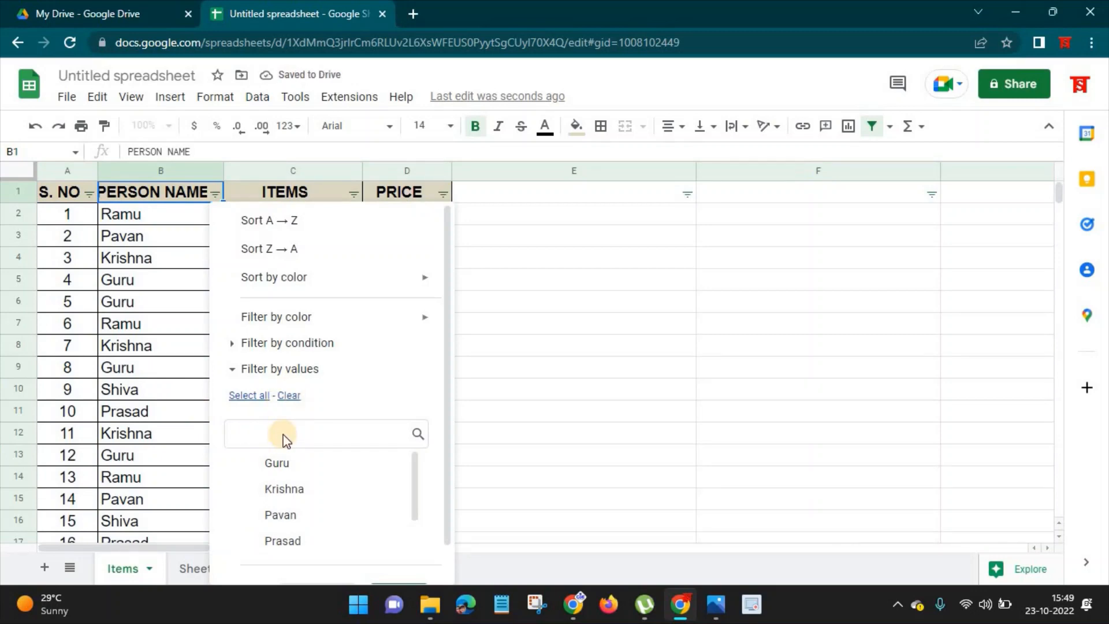
pyautogui.write('RAMU')
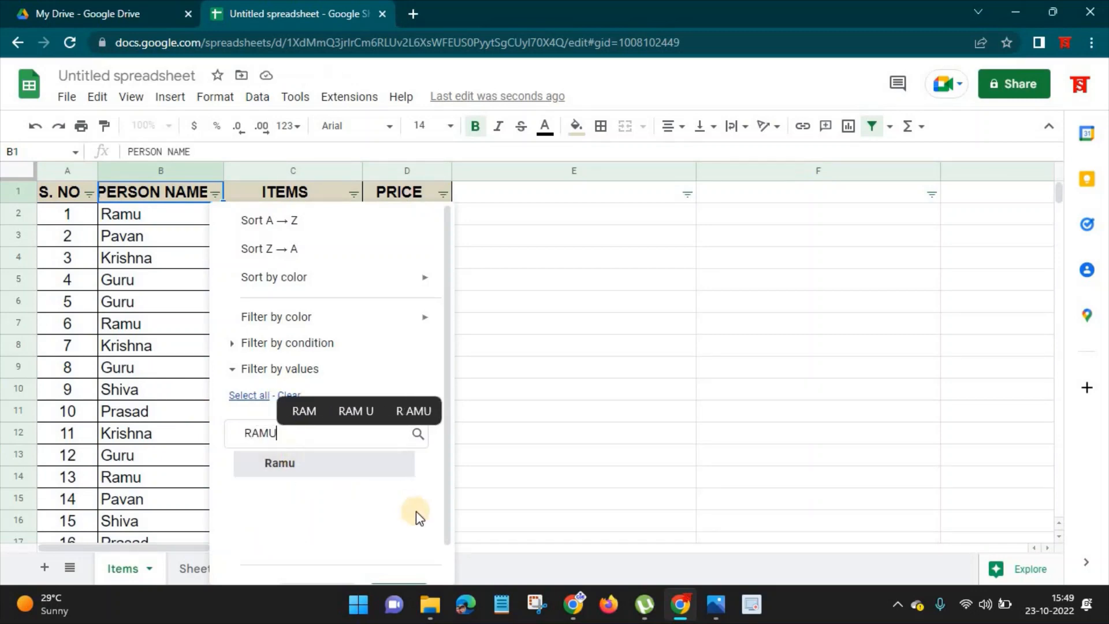
pyautogui.scroll(-1, 397, 559)
pyautogui.click(397, 558)
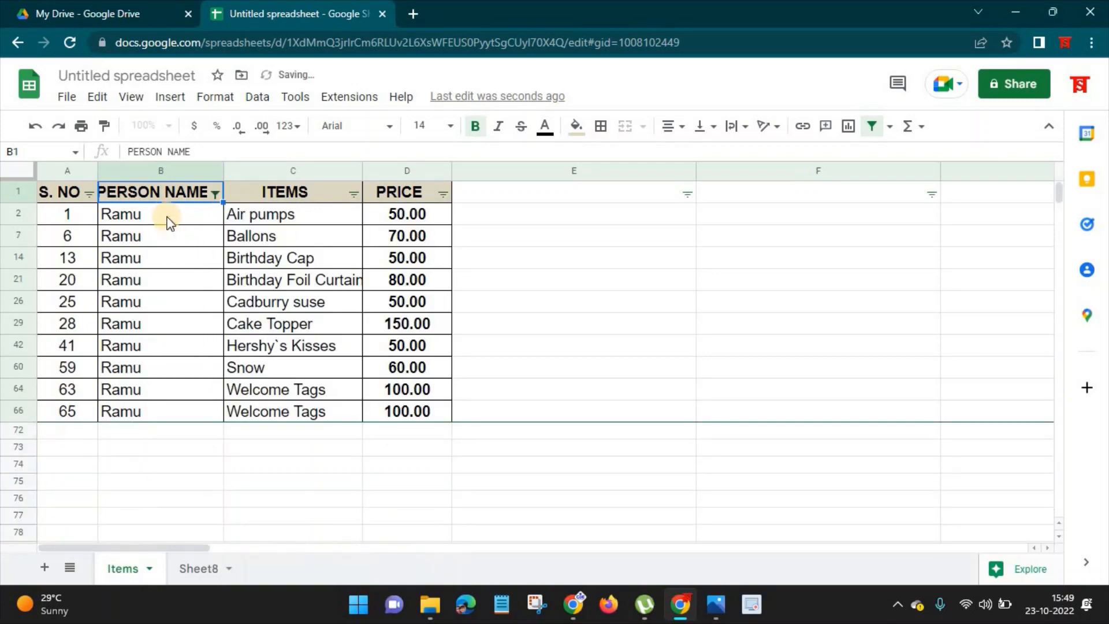
# Step: Compare the count of filtered names and the Welcome Tags rows in Items with the counts on Sheet8
pyautogui.moveTo(170, 222); pyautogui.dragTo(168, 403)
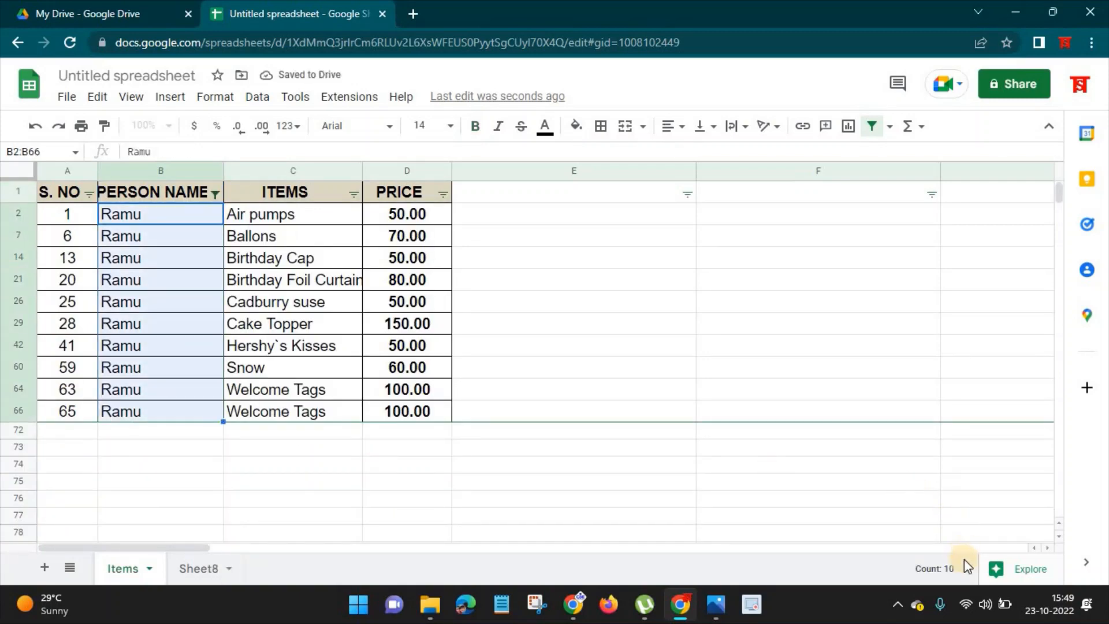
pyautogui.moveTo(954, 569); pyautogui.dragTo(941, 568)
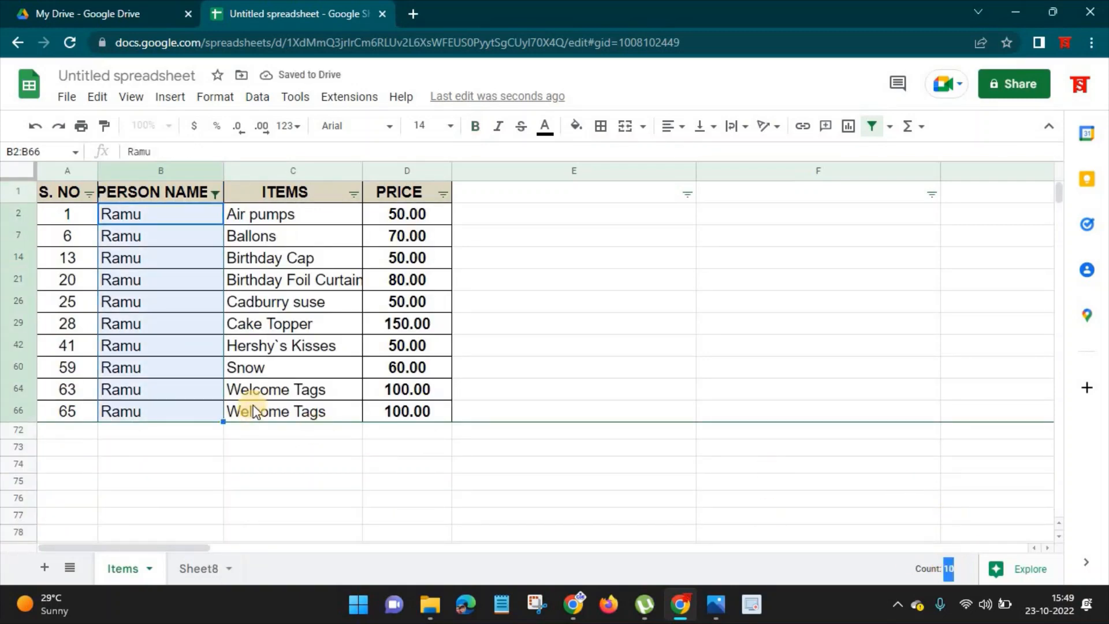
pyautogui.moveTo(276, 392)
pyautogui.mouseDown()
pyautogui.moveTo(280, 404)
pyautogui.moveTo(263, 407)
pyautogui.mouseUp()
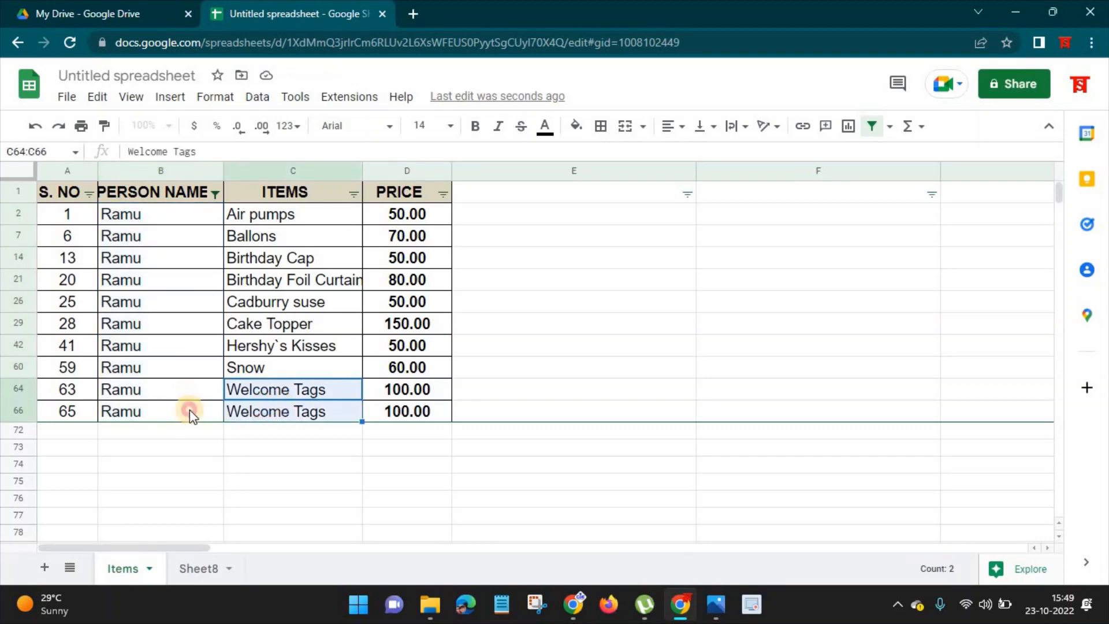
pyautogui.moveTo(188, 394); pyautogui.dragTo(323, 414)
pyautogui.click(212, 566)
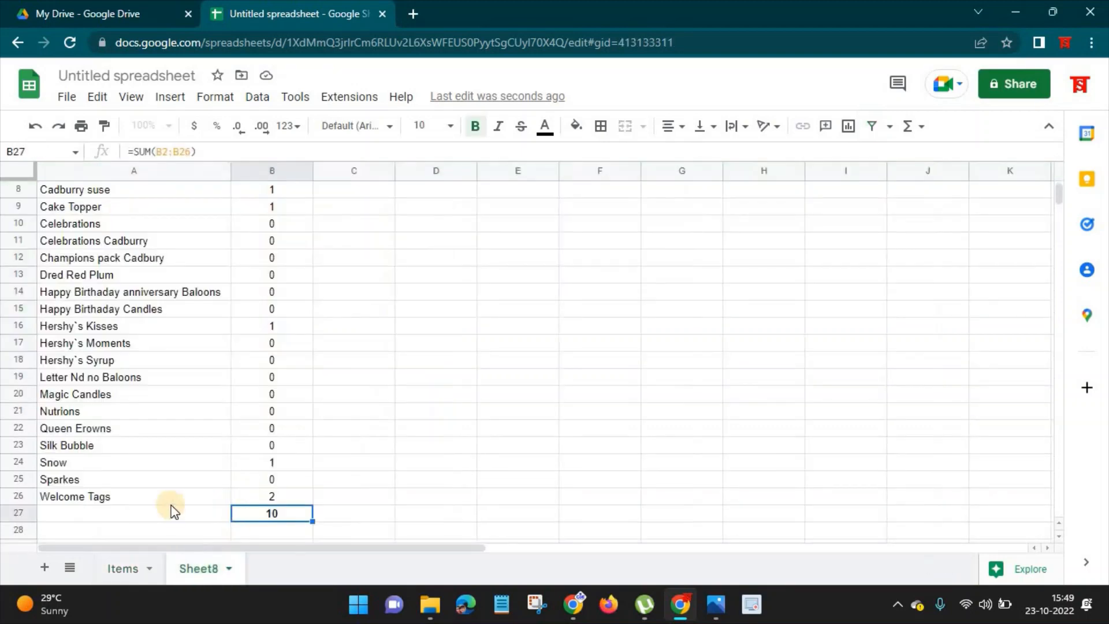
# Step: Copy the COUNTIFS formula text from B2 and paste it into C2 for the second person
pyautogui.moveTo(94, 494); pyautogui.dragTo(287, 507)
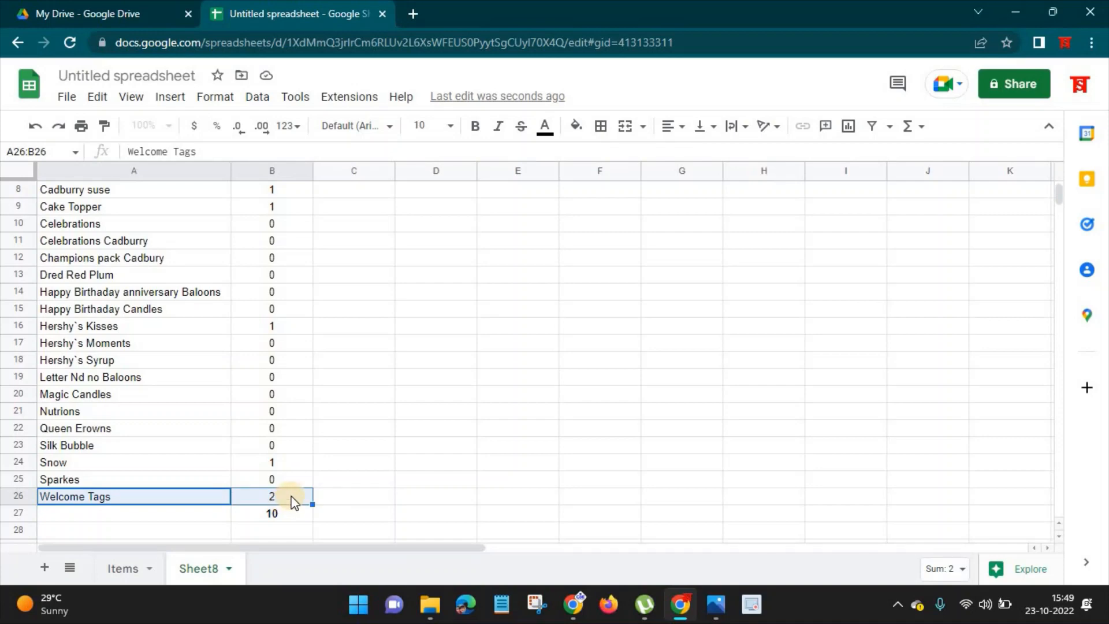
pyautogui.scroll(3, 292, 499)
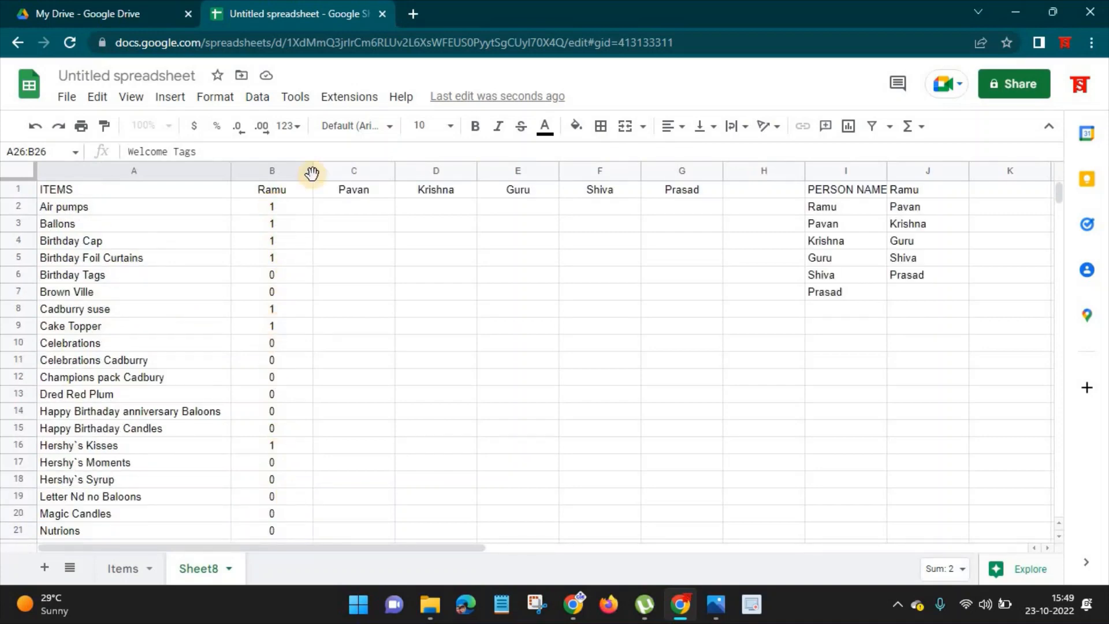
pyautogui.click(271, 206)
pyautogui.moveTo(345, 151); pyautogui.dragTo(152, 149)
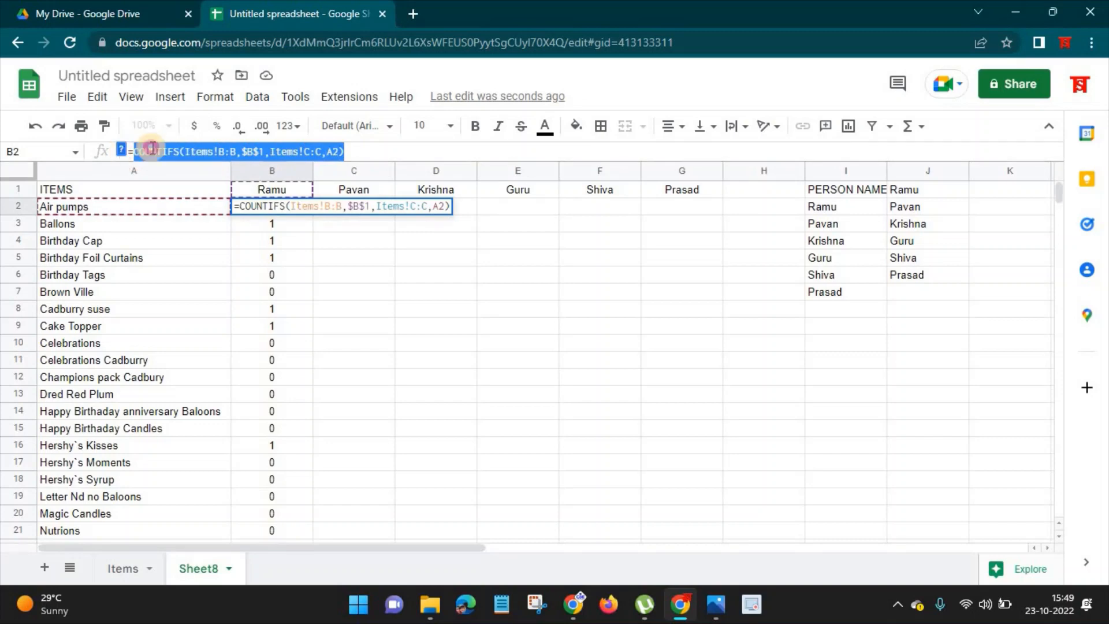
pyautogui.rightClick(162, 146)
pyautogui.click(237, 210)
pyautogui.click(363, 210)
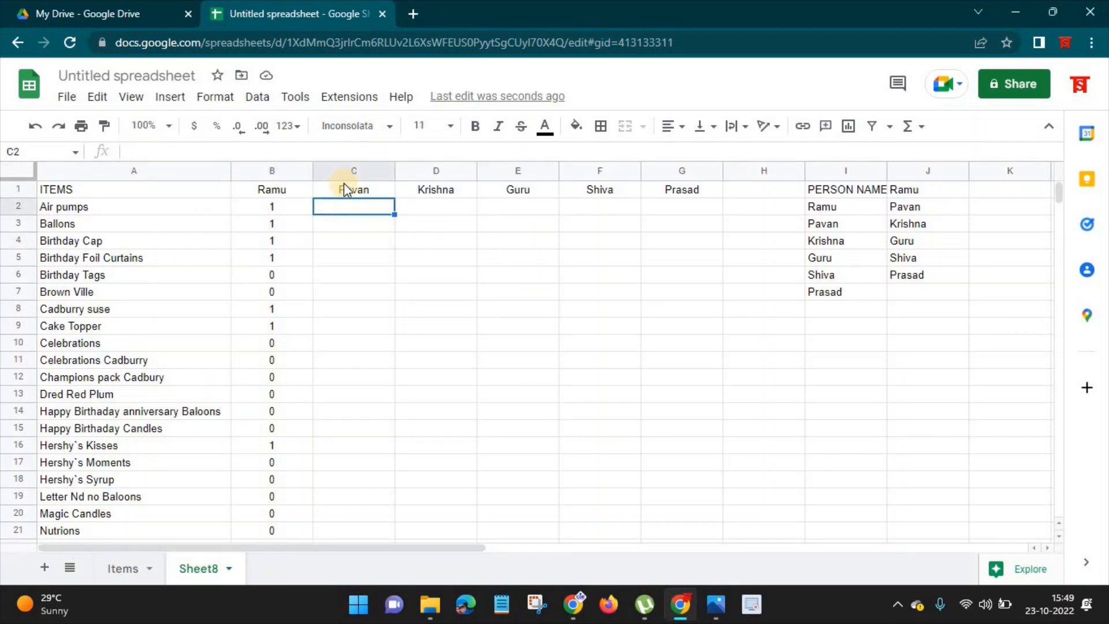
pyautogui.rightClick(316, 150)
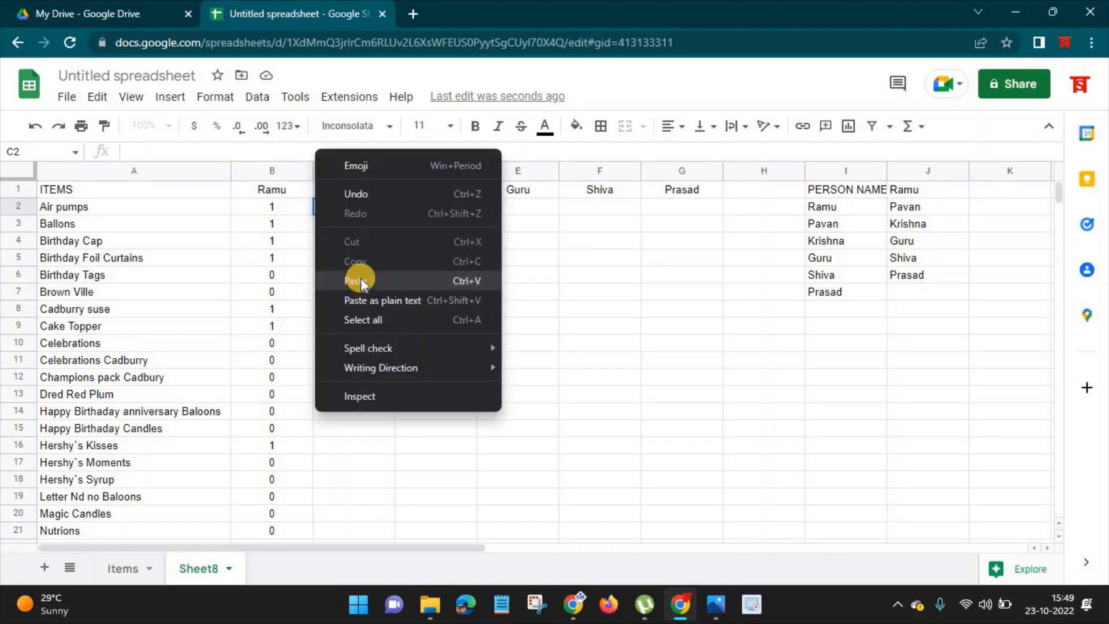
pyautogui.click(360, 280)
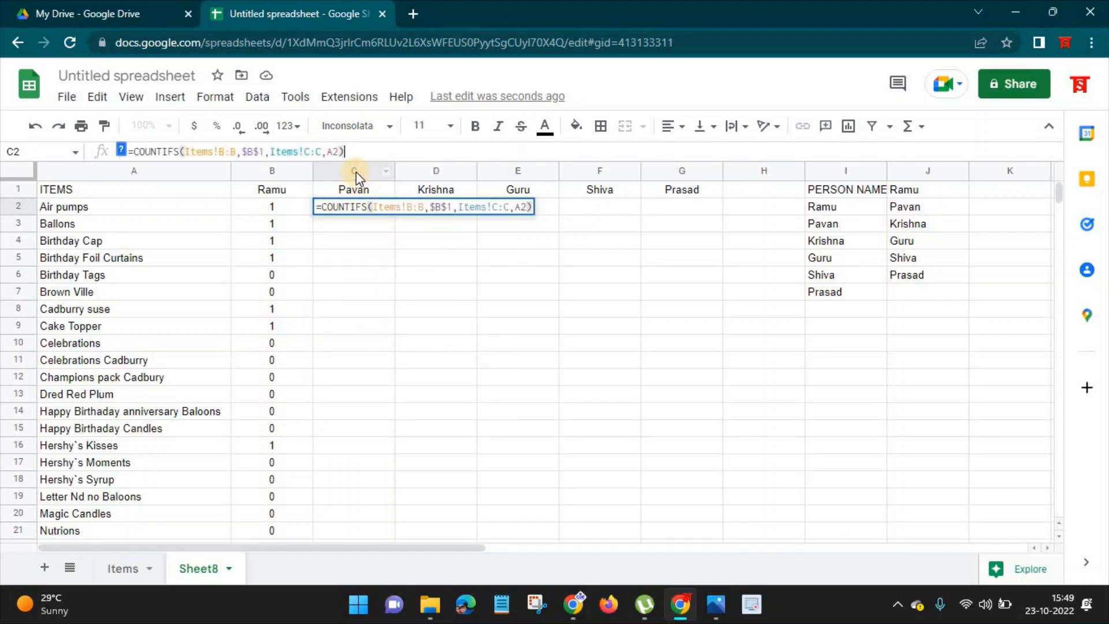
# Step: Change the name criterion in C2's COUNTIFS formula to $C$1 and accept the suggested autofill down column C
pyautogui.click(254, 151)
pyautogui.moveTo(254, 152); pyautogui.dragTo(248, 151)
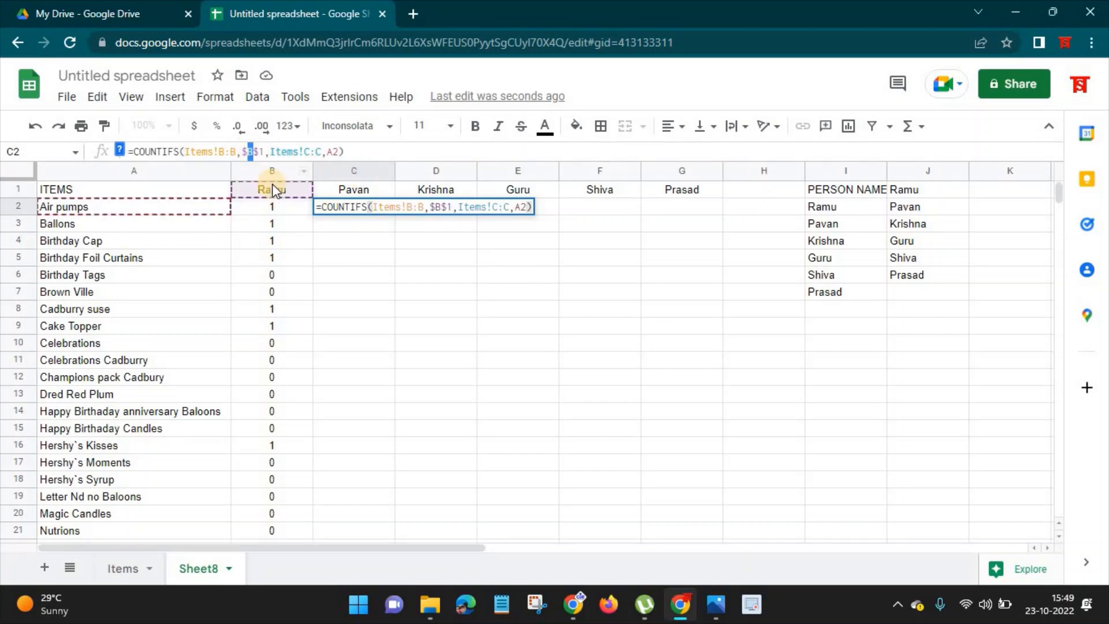
pyautogui.write('C')
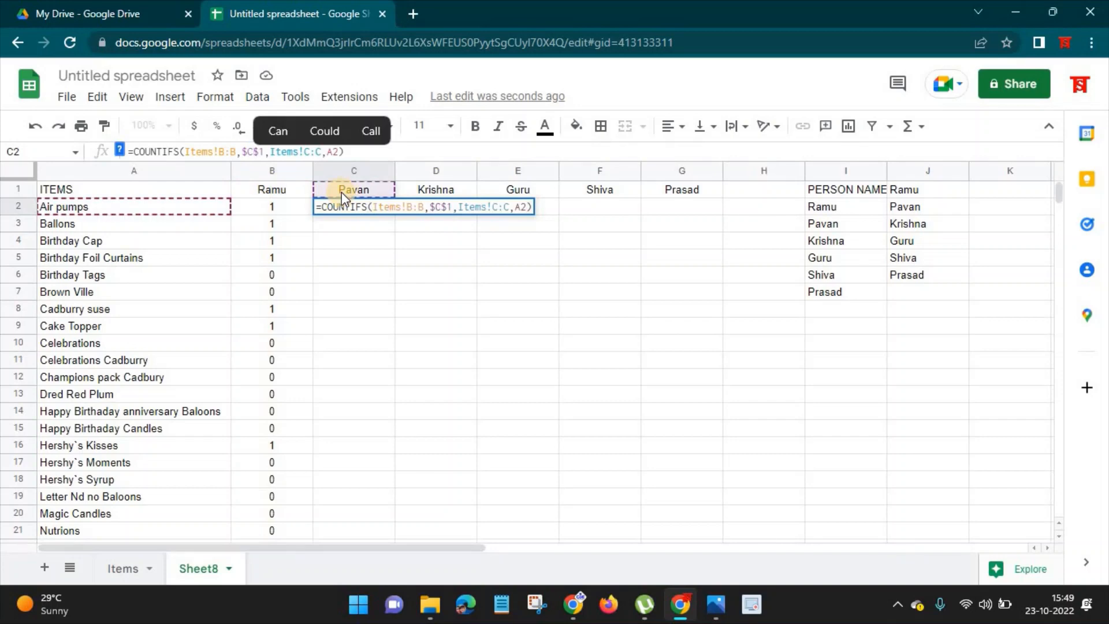
pyautogui.press('Return')
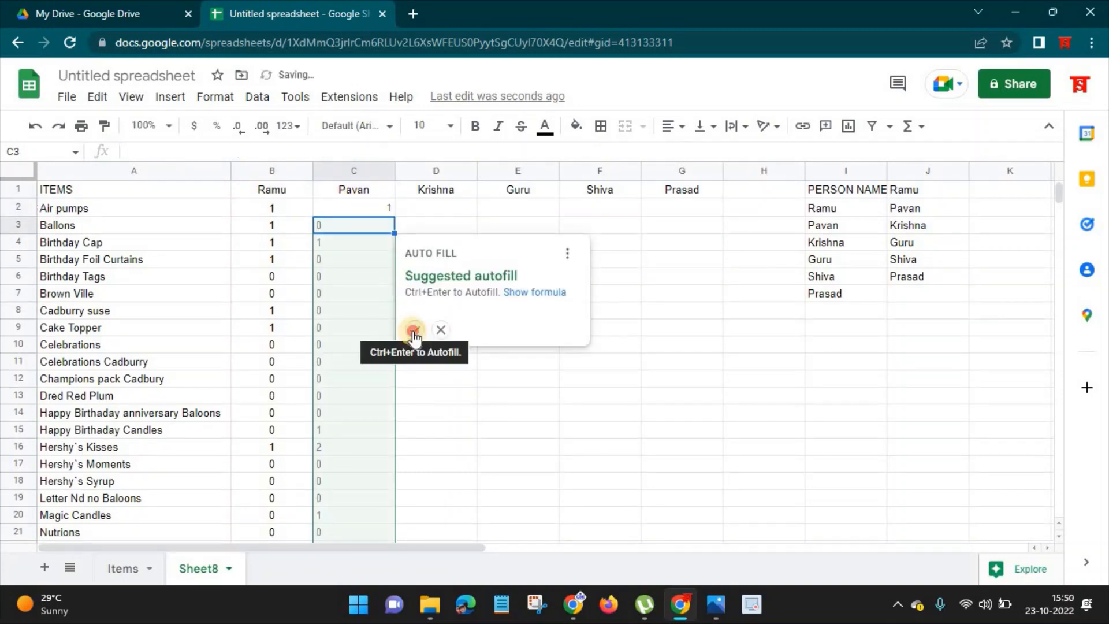
pyautogui.hotkey('ctrl', 'Return')
# Step: Center the contents of column C horizontally
pyautogui.click(376, 170)
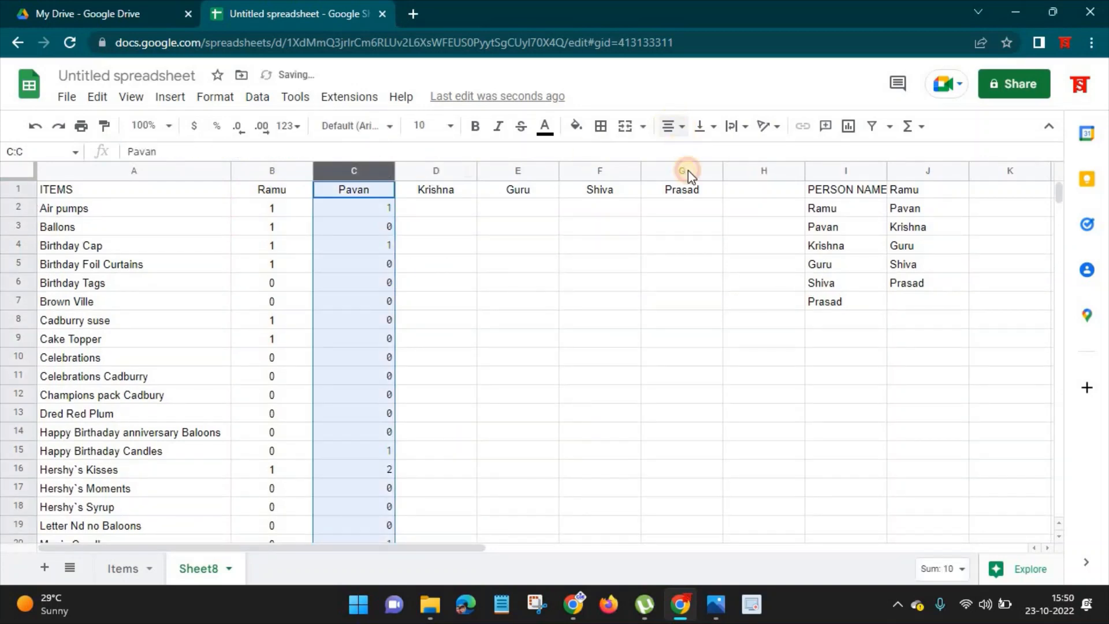
pyautogui.click(672, 126)
pyautogui.click(691, 154)
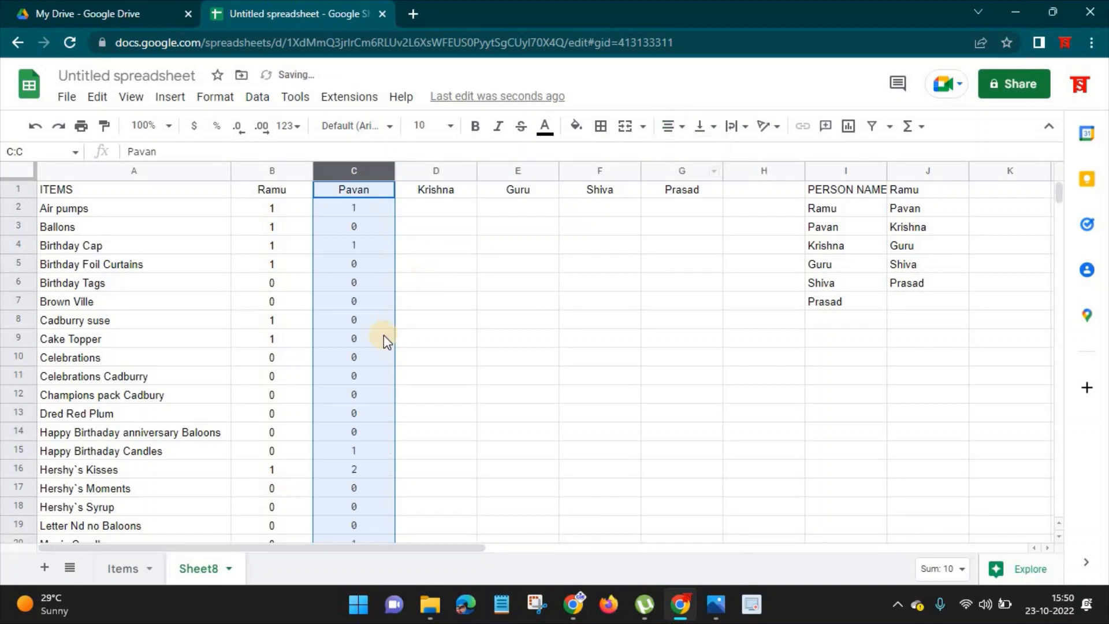
# Step: Fill the SUM formula from B27 across to C27, replacing the autofilled count there
pyautogui.scroll(-3, 373, 377)
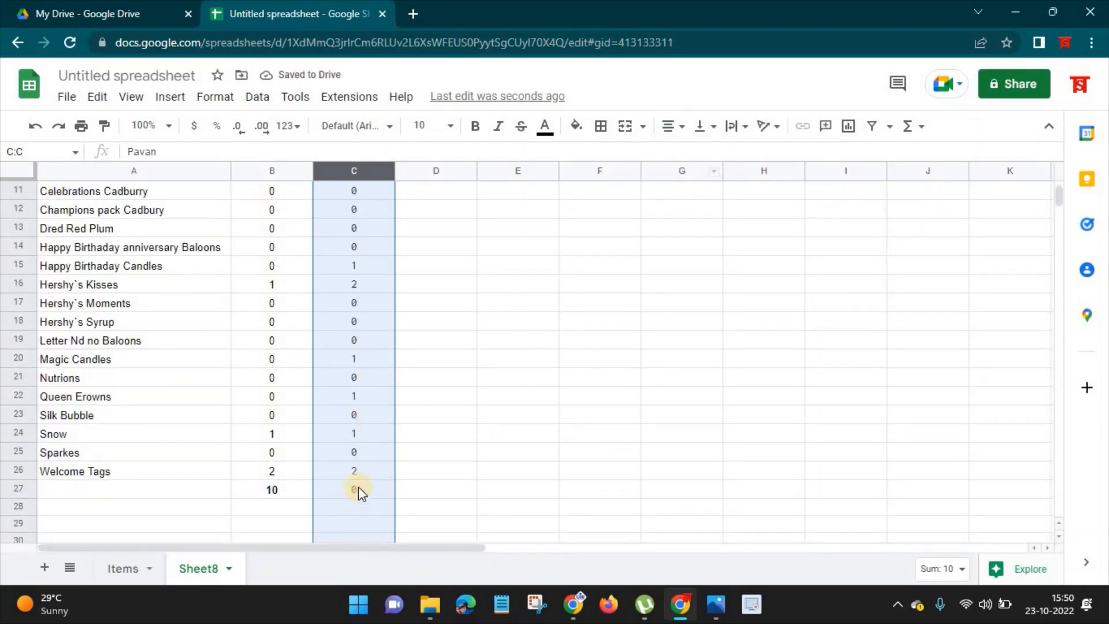
pyautogui.click(358, 489)
pyautogui.click(298, 494)
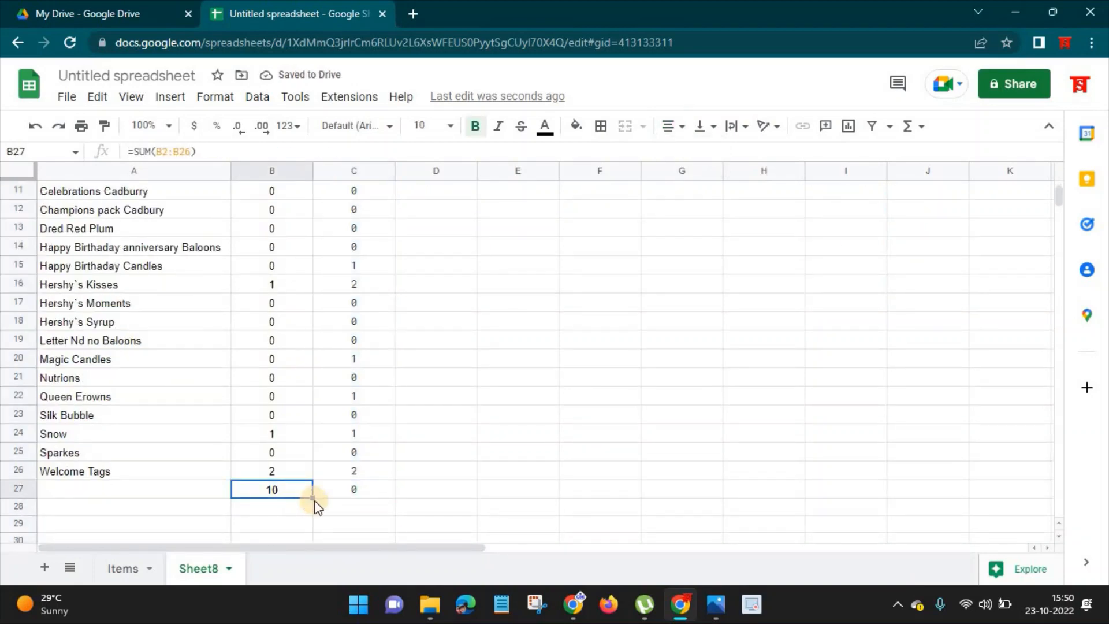
pyautogui.moveTo(311, 498); pyautogui.dragTo(370, 501)
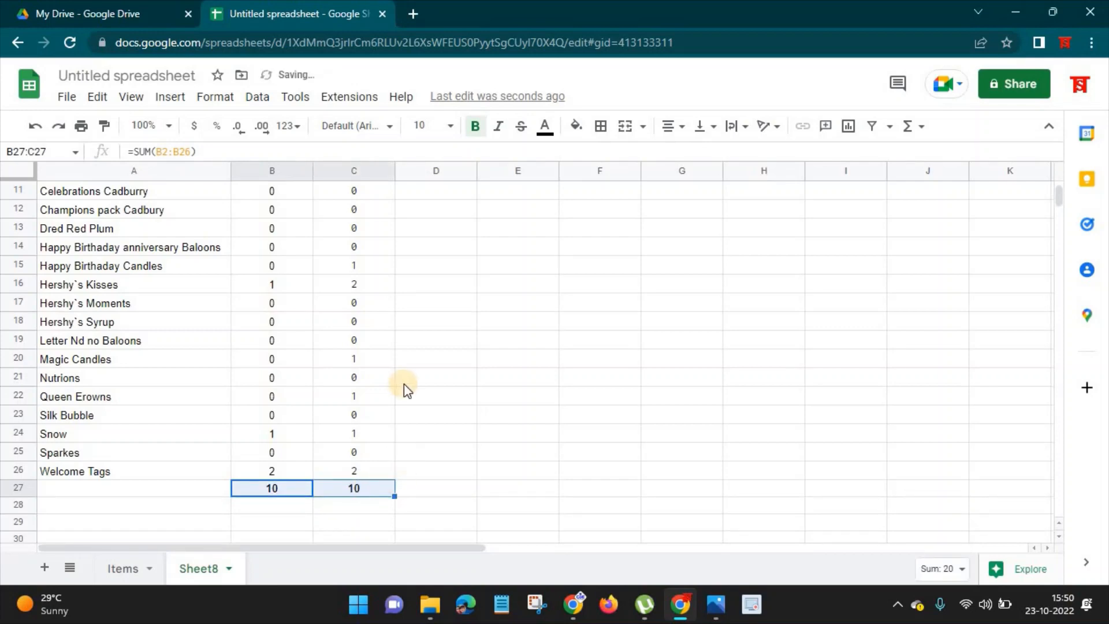
# Step: Copy the COUNTIFS formula text from C2 and paste it into D2, E2, F2 and G2
pyautogui.scroll(4, 409, 346)
pyautogui.click(366, 211)
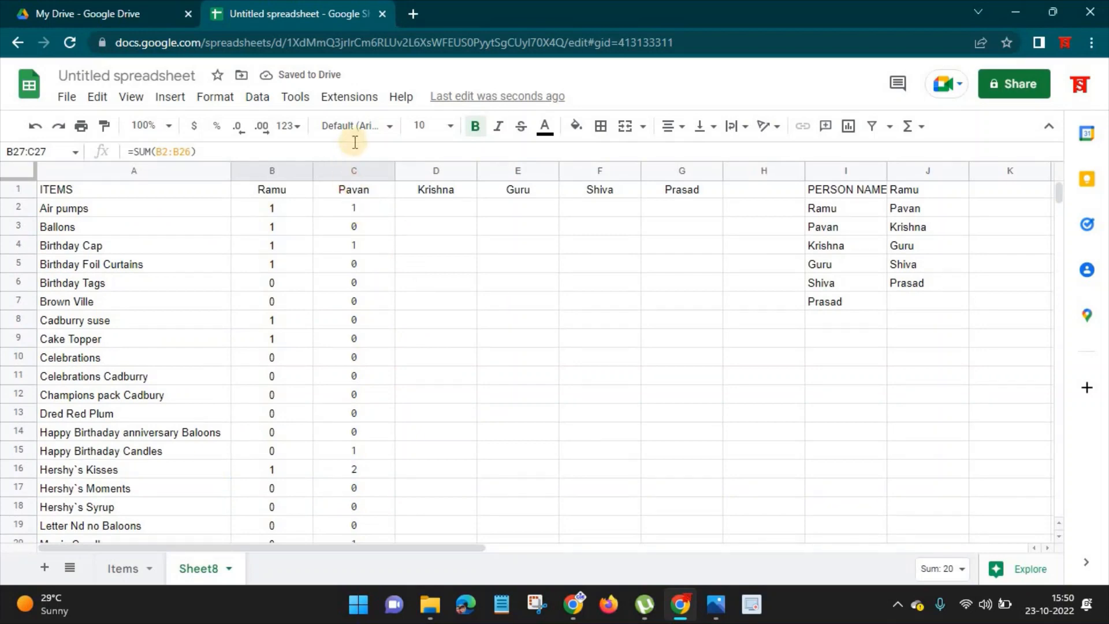
pyautogui.tripleClick(92, 154)
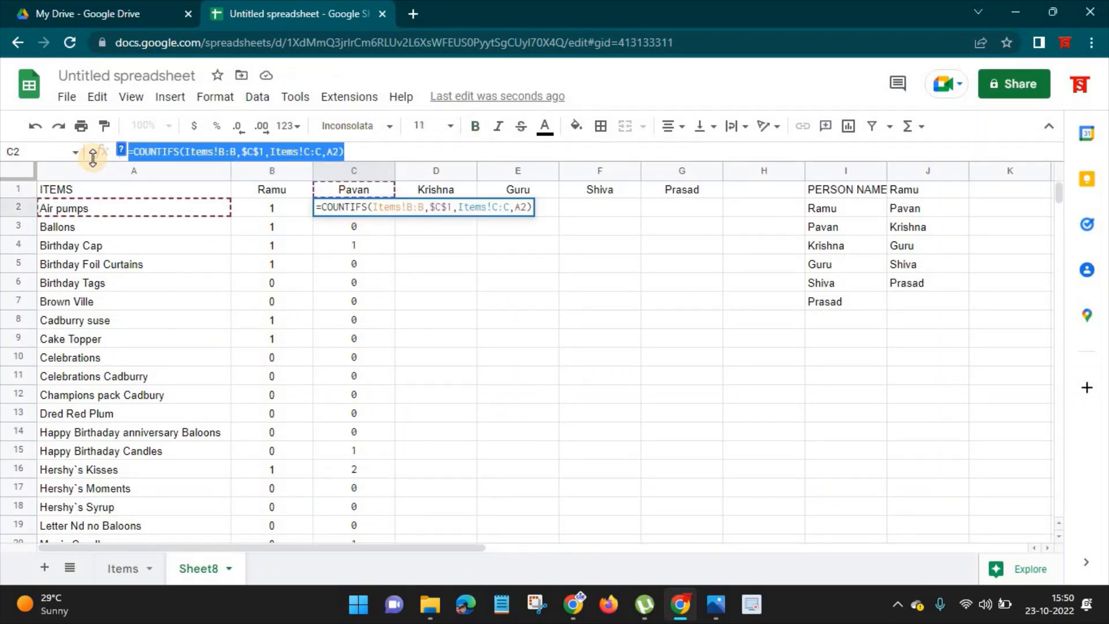
pyautogui.click(443, 261)
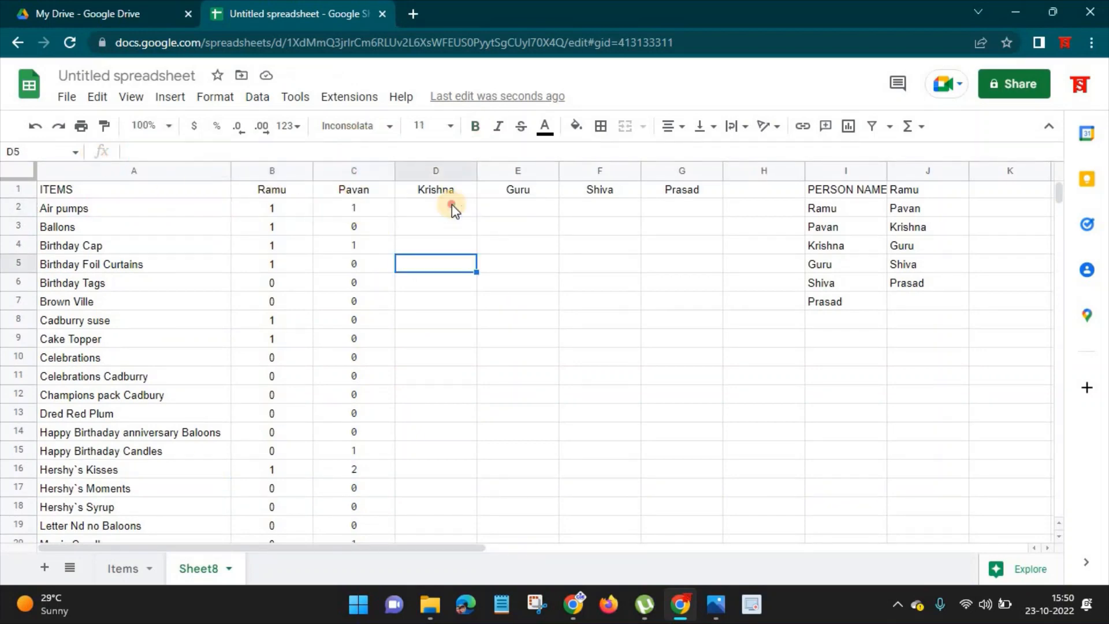
pyautogui.click(452, 204)
pyautogui.hotkey('ctrl', 'v')
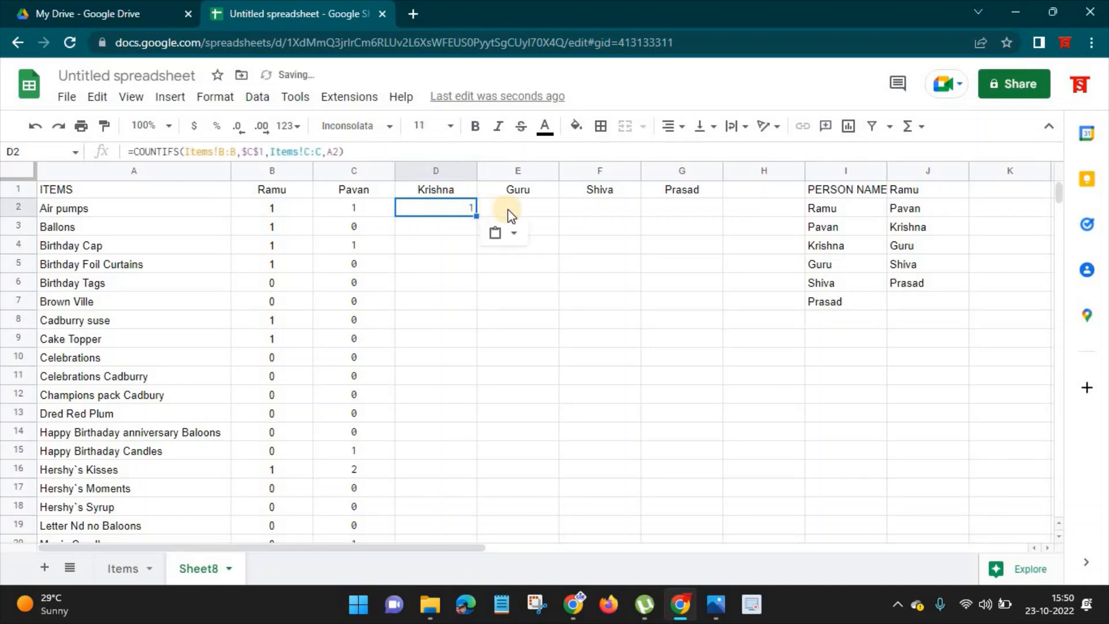
pyautogui.click(514, 211)
pyautogui.hotkey('ctrl', 'v')
pyautogui.click(593, 209)
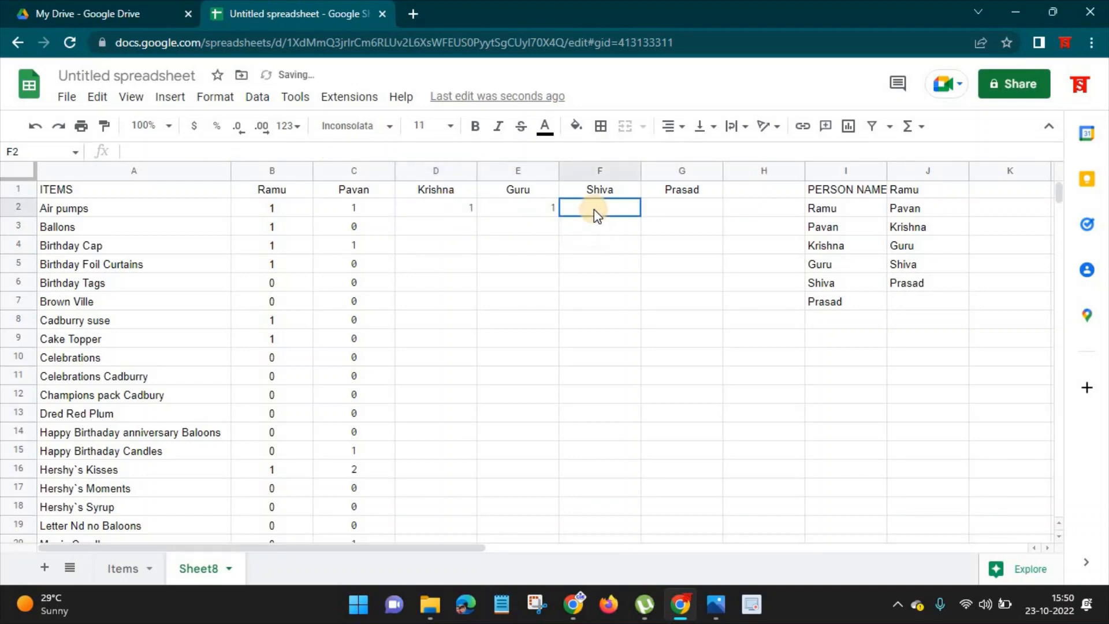
pyautogui.hotkey('ctrl', 'v')
pyautogui.click(667, 213)
pyautogui.hotkey('ctrl', 'v')
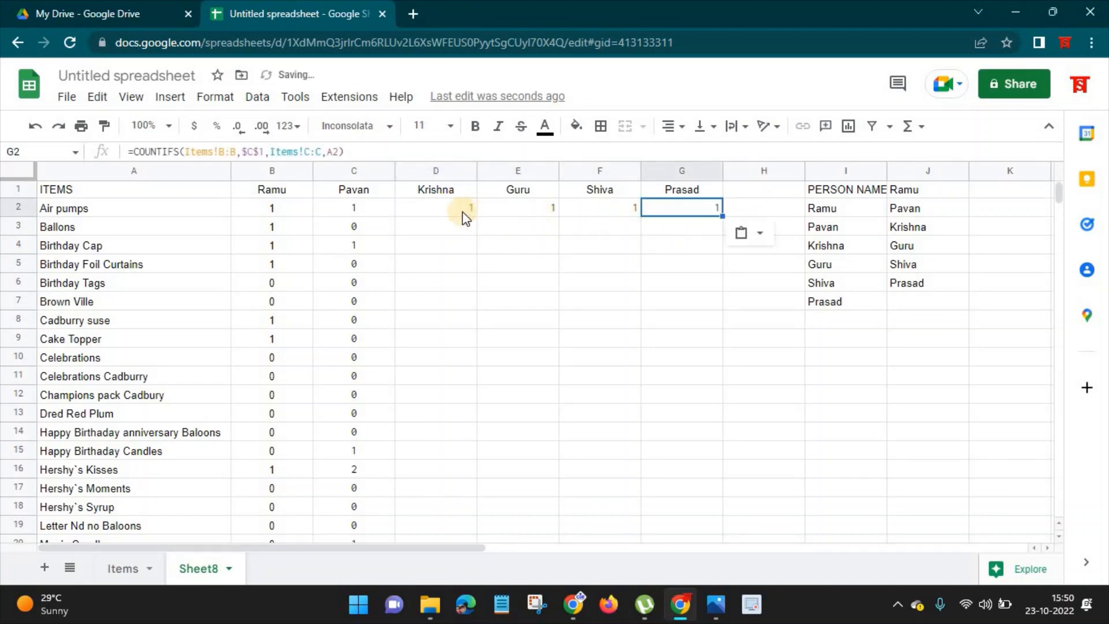
# Step: Change the name criterion in D2's COUNTIFS formula to $D$1 and accept the suggested autofill down column D
pyautogui.click(426, 208)
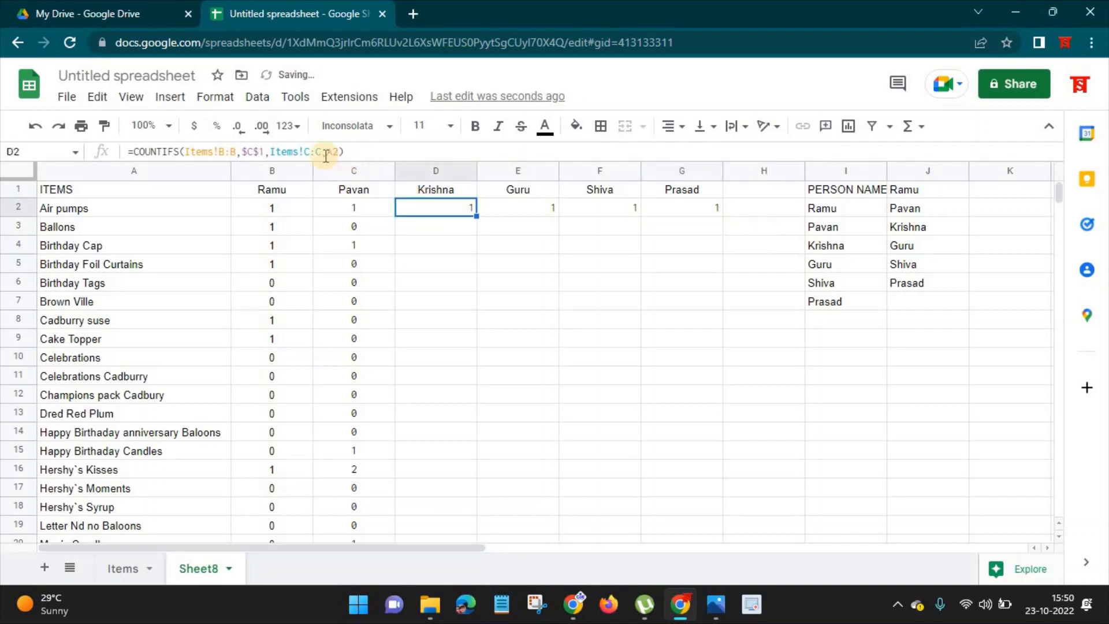
pyautogui.click(437, 176)
pyautogui.click(437, 190)
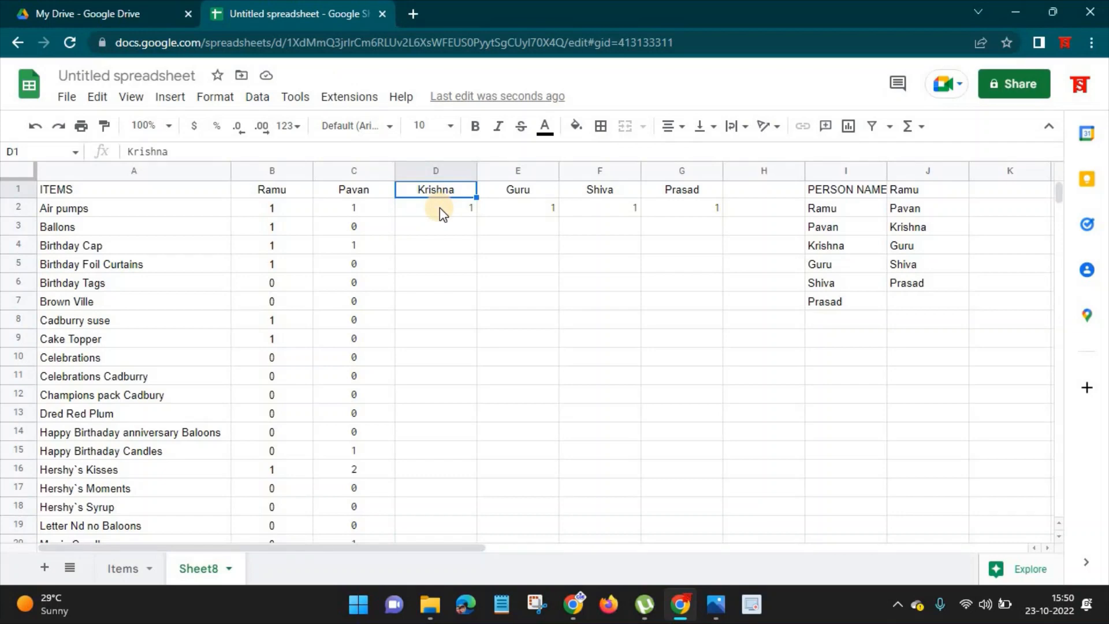
pyautogui.click(440, 211)
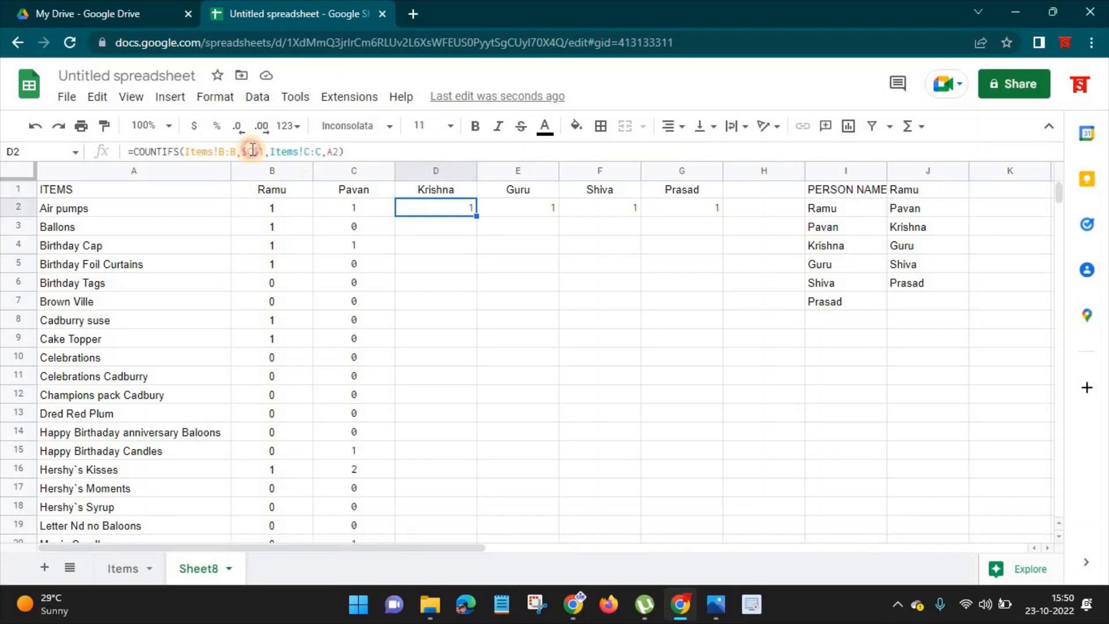
pyautogui.click(252, 148)
pyautogui.write('D')
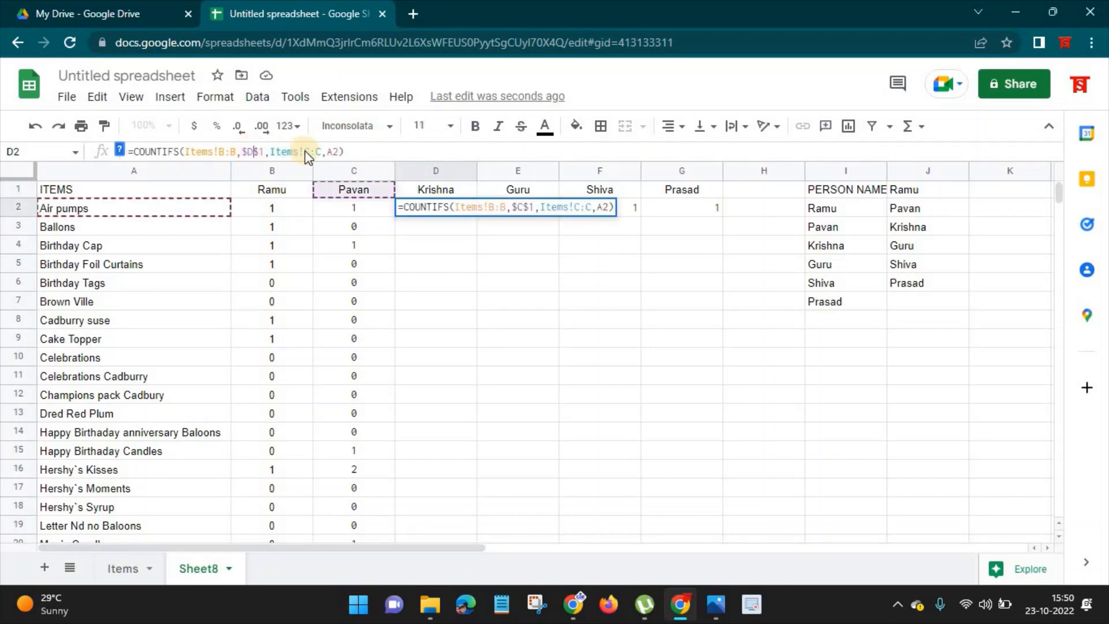
pyautogui.press('Return')
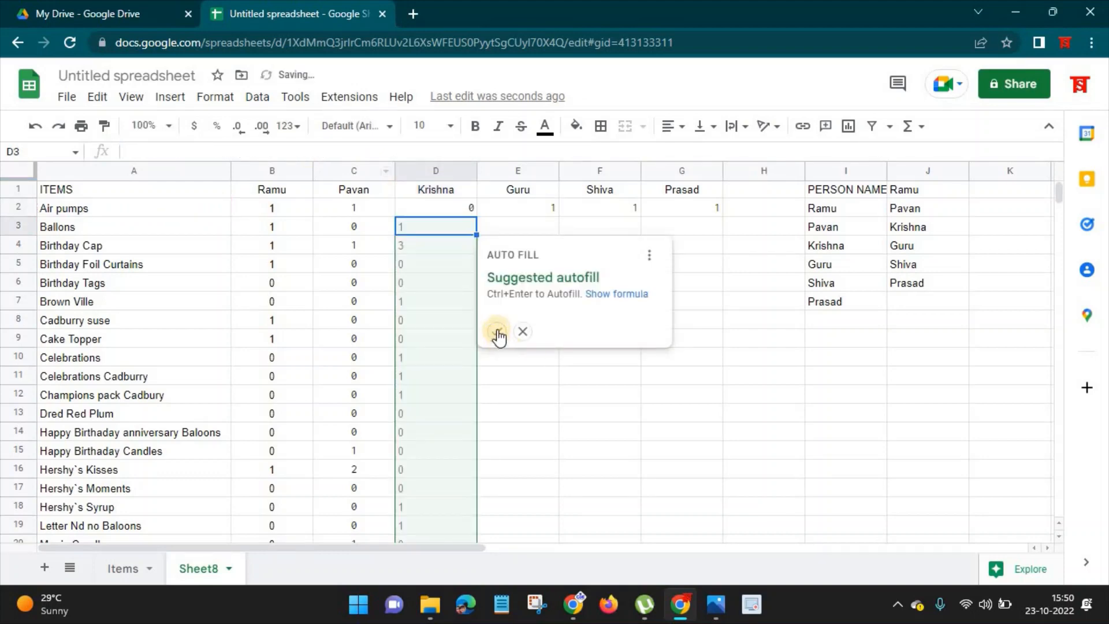
pyautogui.click(497, 330)
pyautogui.click(445, 170)
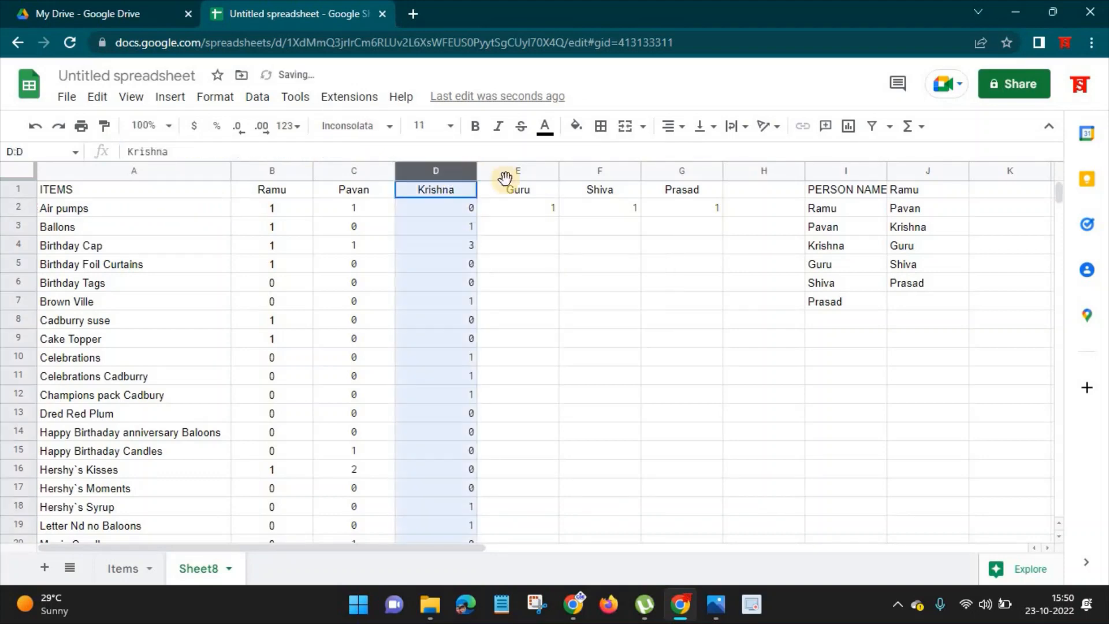
# Step: Change the name criterion in E2's COUNTIFS formula to $E$1 and accept the suggested autofill down column E
pyautogui.click(525, 196)
pyautogui.click(528, 207)
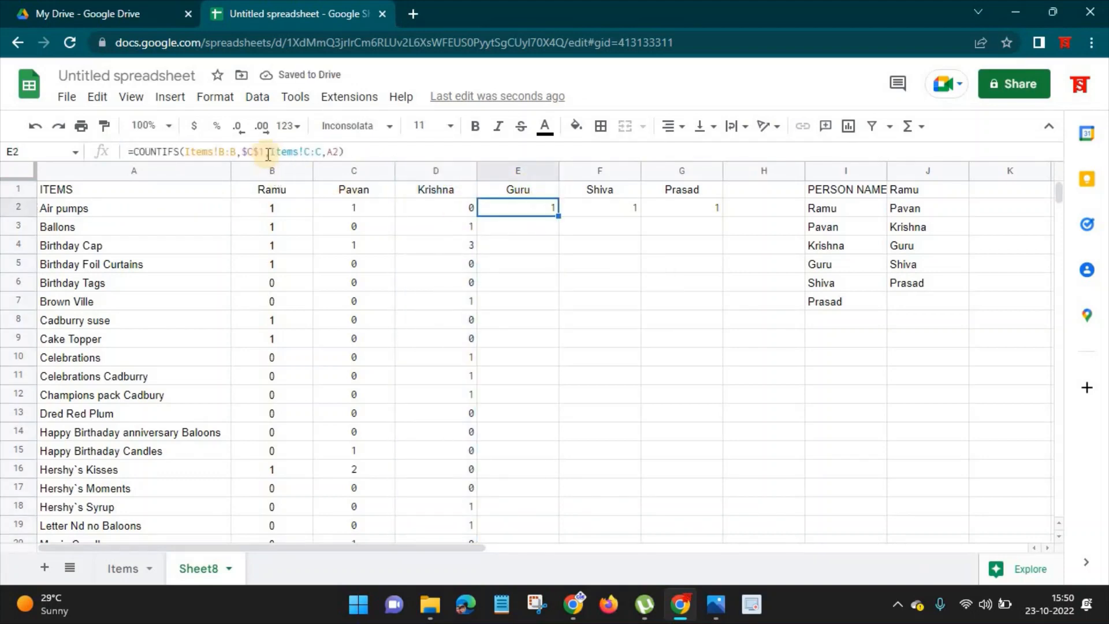
pyautogui.click(249, 150)
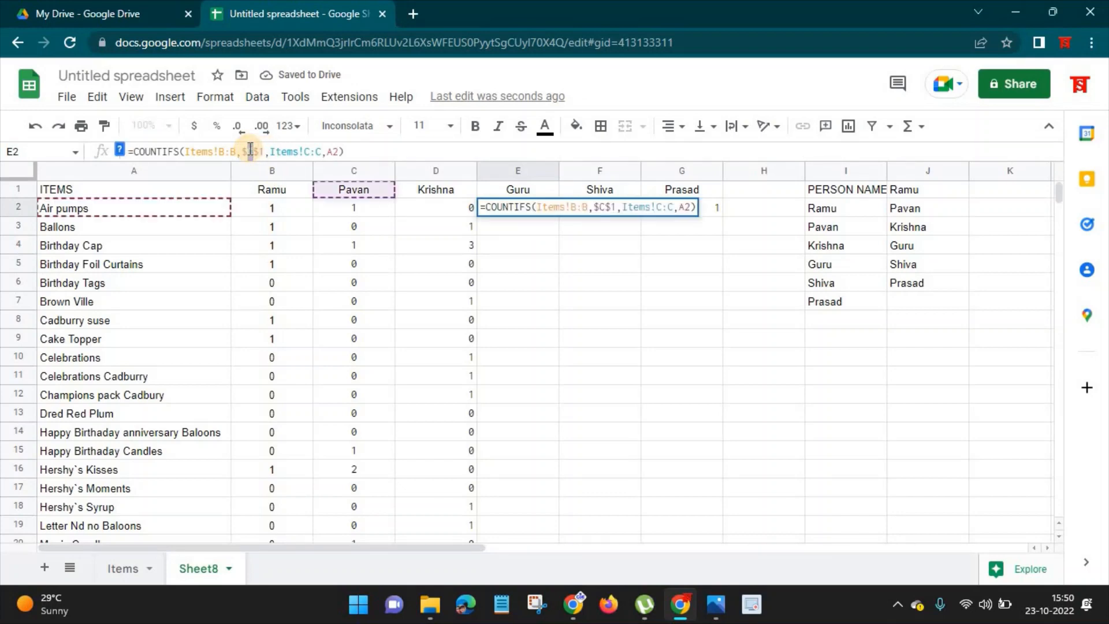
pyautogui.press('BackSpace')
pyautogui.write('E')
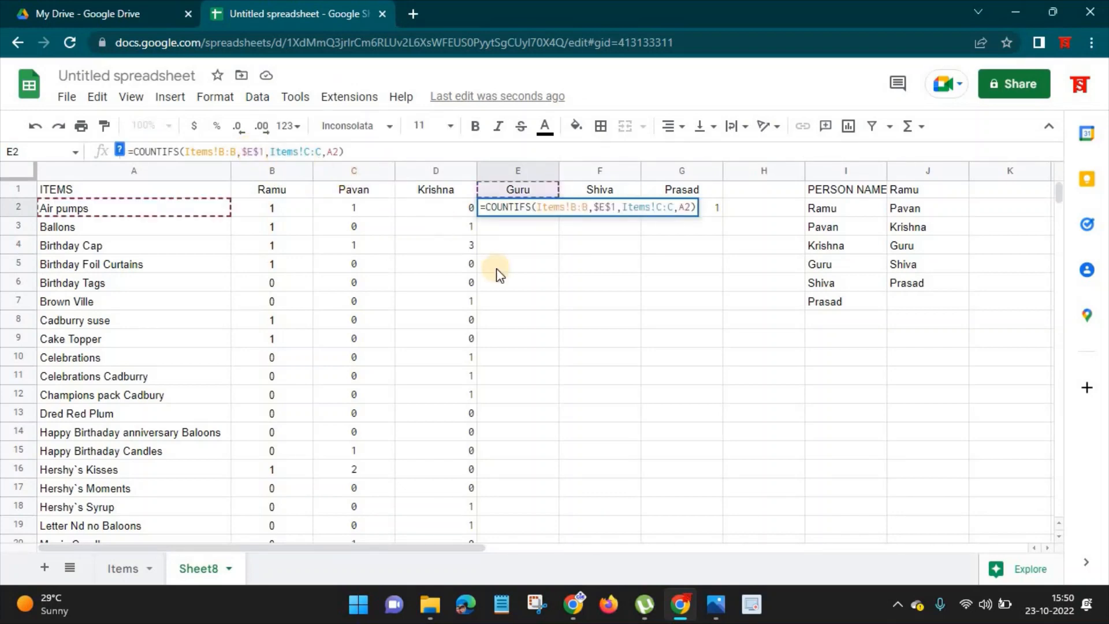
pyautogui.press('Return')
pyautogui.hotkey('ctrl', 'Return')
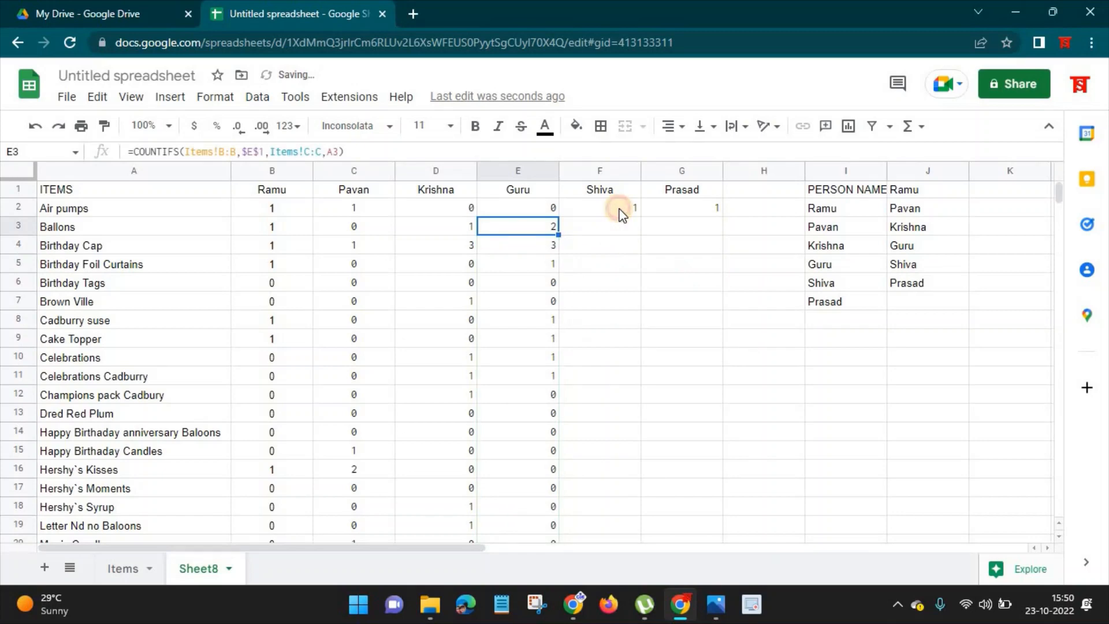
# Step: Change the name criterion in F2's COUNTIFS formula to $F$1 and accept the suggested autofill down column F
pyautogui.click(622, 215)
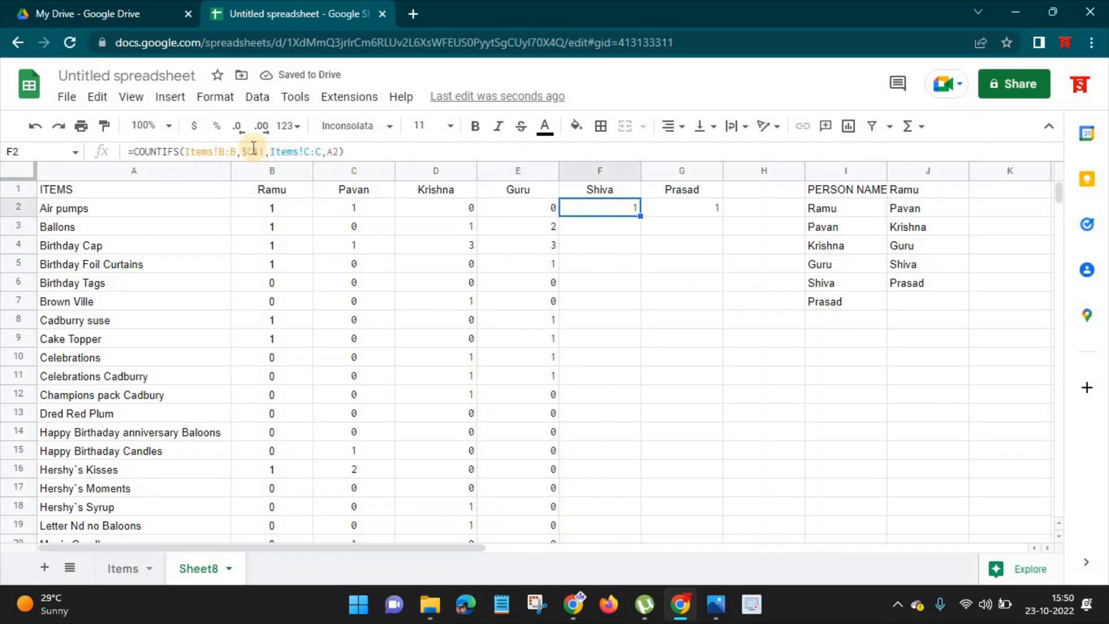
pyautogui.click(251, 151)
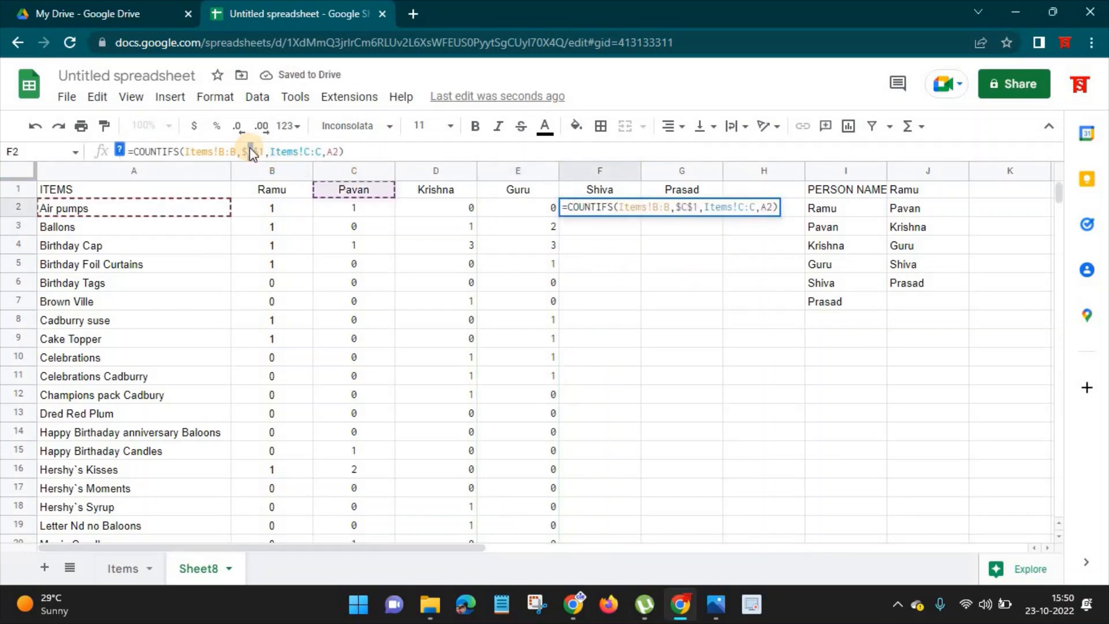
pyautogui.write('F')
pyautogui.press('Return')
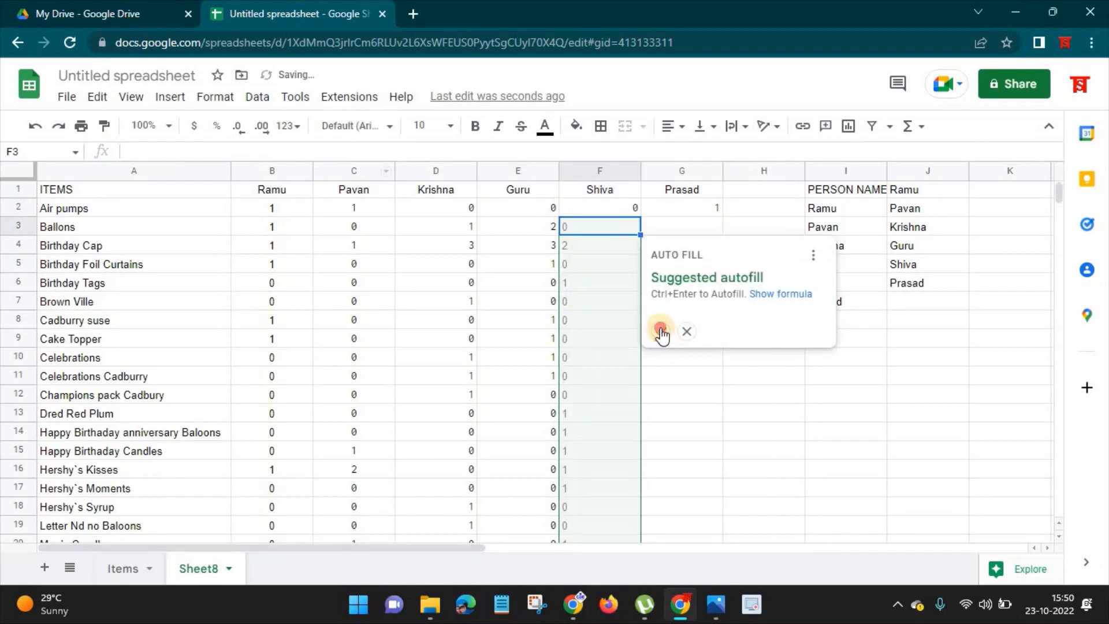
pyautogui.click(659, 330)
# Step: Change the name criterion in G2's COUNTIFS formula to $G$1 and accept the suggested autofill down column G
pyautogui.click(674, 213)
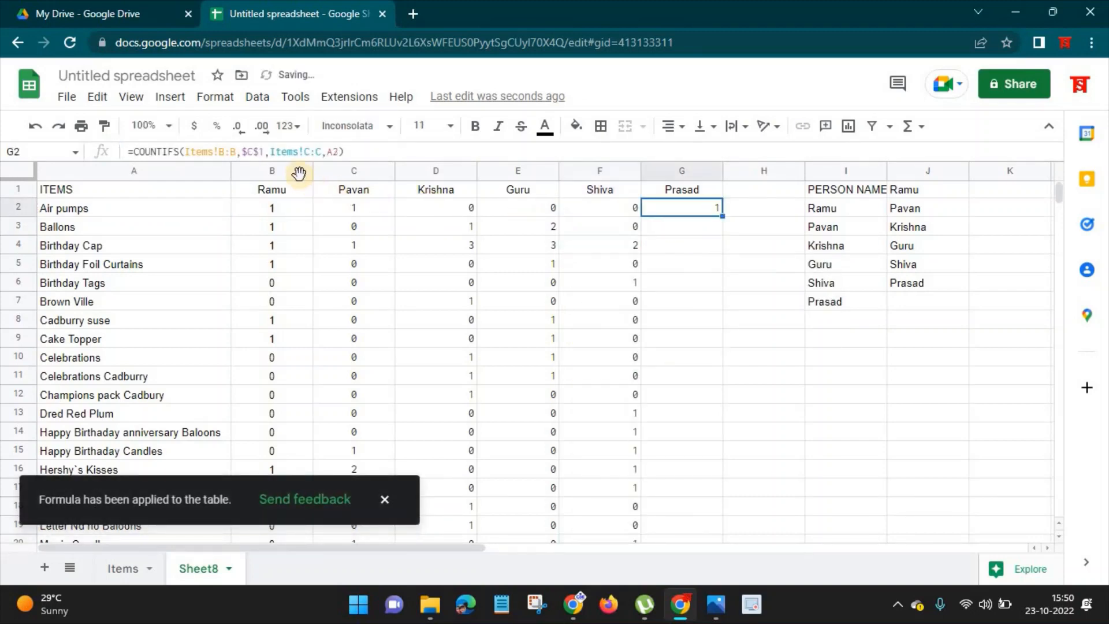
pyautogui.click(252, 150)
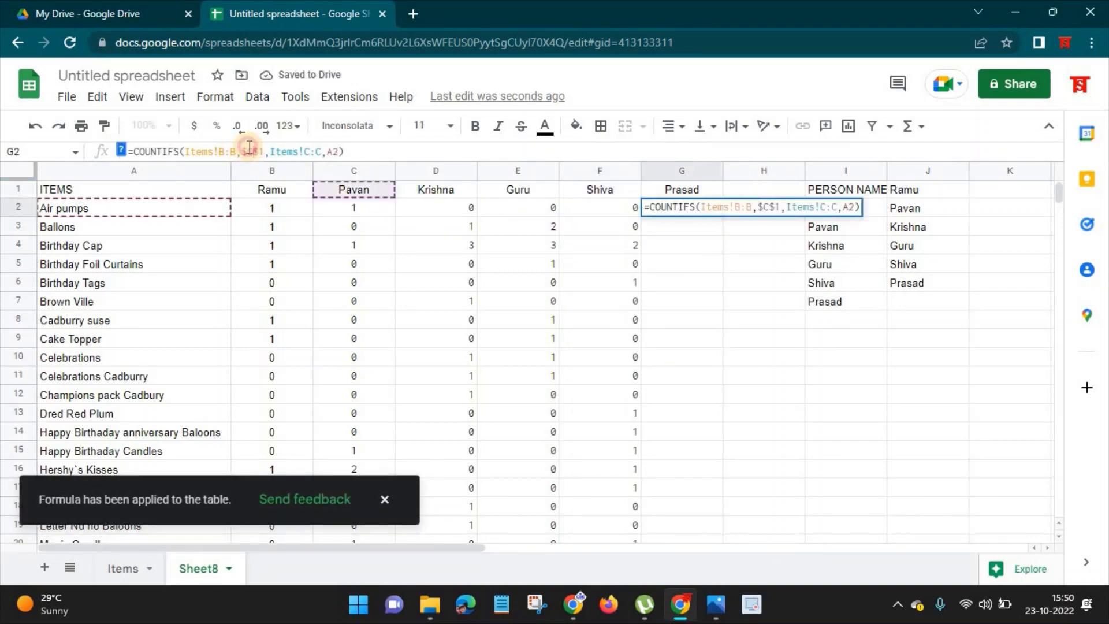
pyautogui.write('G')
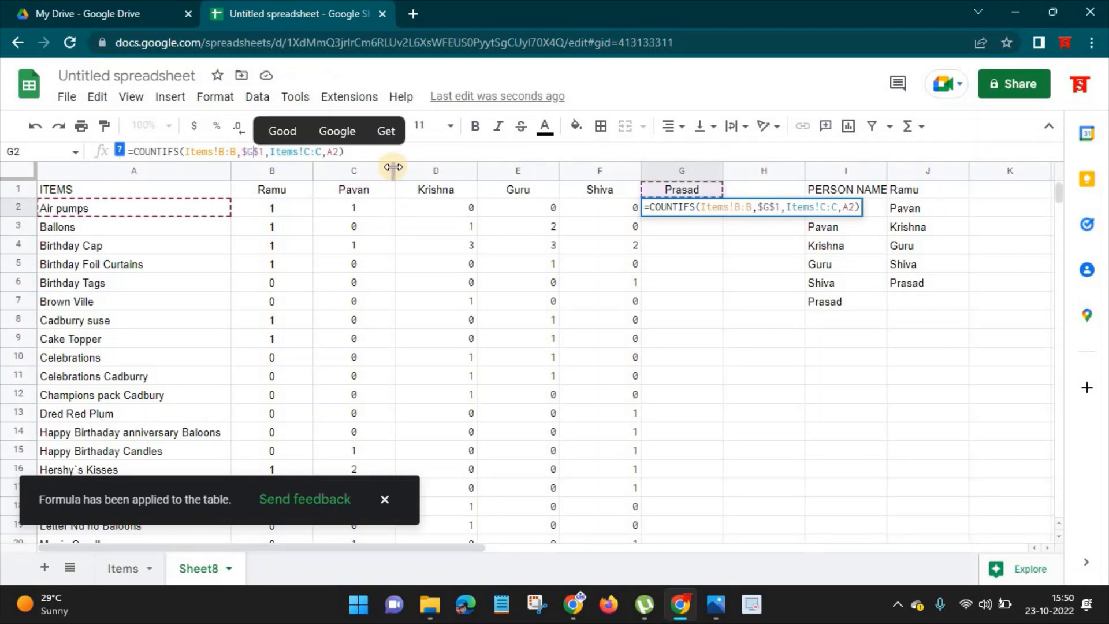
pyautogui.press('Return')
pyautogui.click(743, 333)
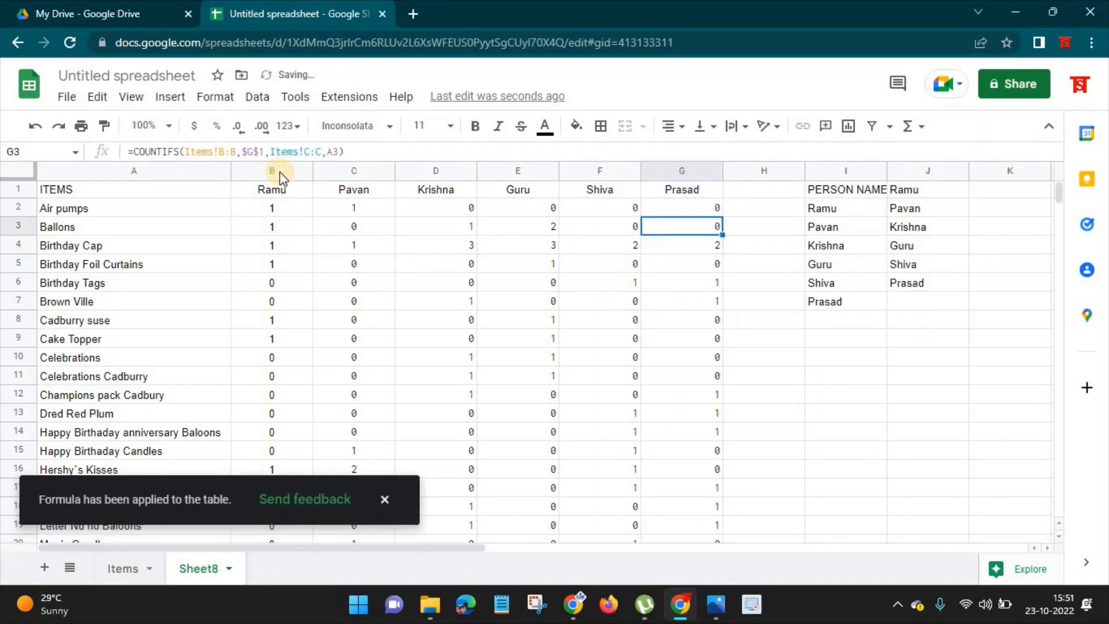
# Step: Center-align the contents of columns B through G
pyautogui.moveTo(280, 171); pyautogui.dragTo(670, 171)
pyautogui.click(669, 132)
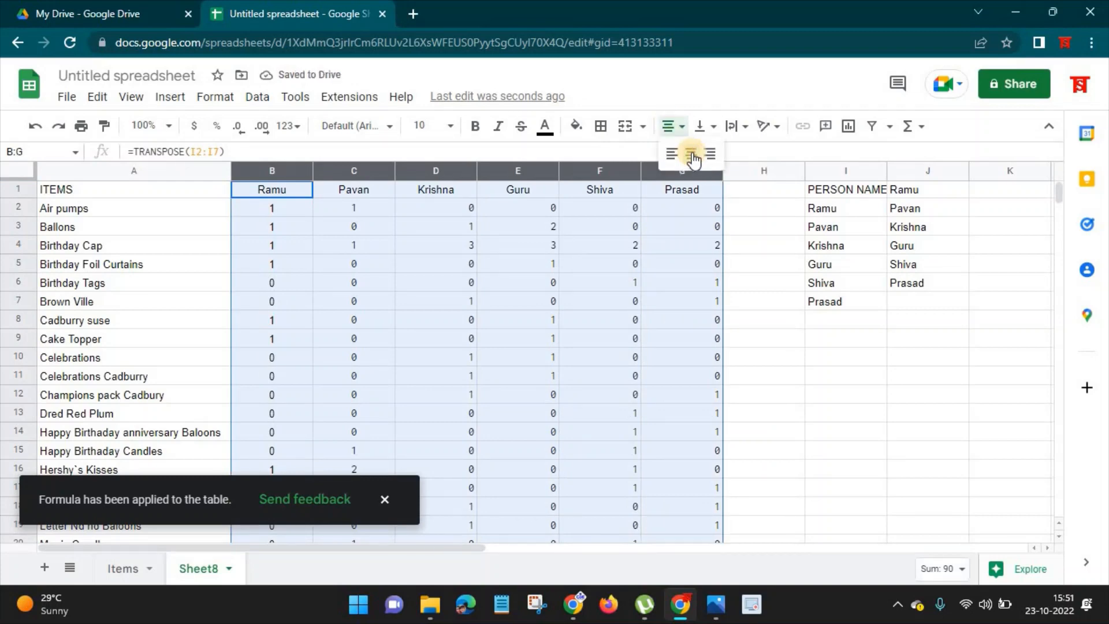
pyautogui.click(690, 153)
# Step: Extend the SUM total from C27 across row 27 to G27
pyautogui.moveTo(274, 212); pyautogui.dragTo(720, 201)
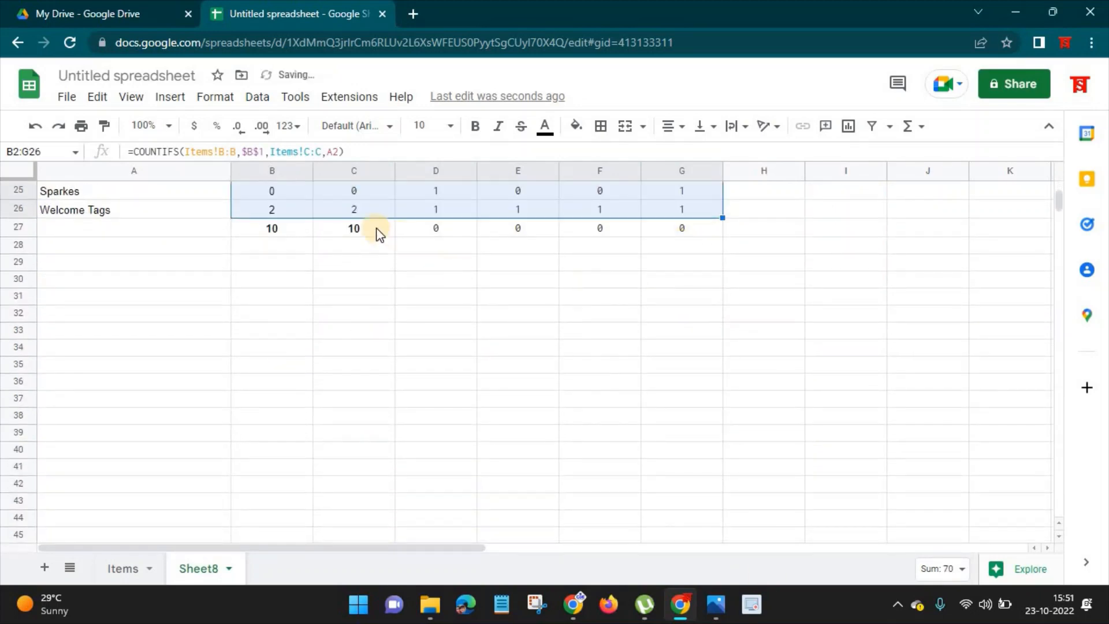
pyautogui.click(392, 232)
pyautogui.moveTo(394, 236); pyautogui.dragTo(629, 282)
# Step: Examine the row 27 totals, including the SUM formulas in D27 and E27, against the counts above them
pyautogui.scroll(4, 630, 283)
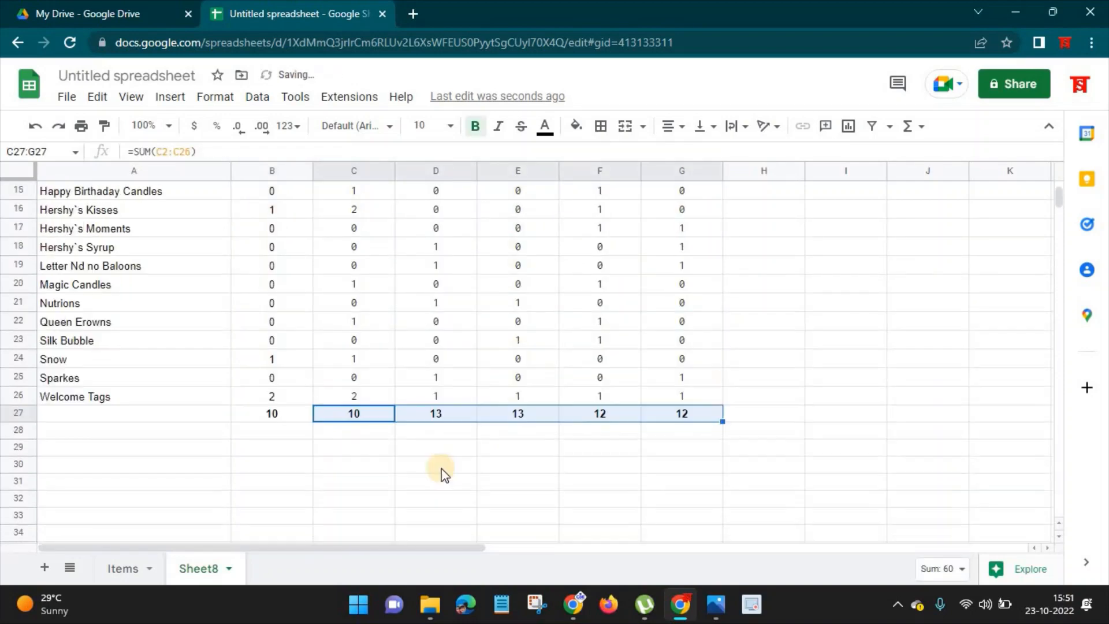
pyautogui.scroll(4, 423, 461)
pyautogui.scroll(-4, 463, 421)
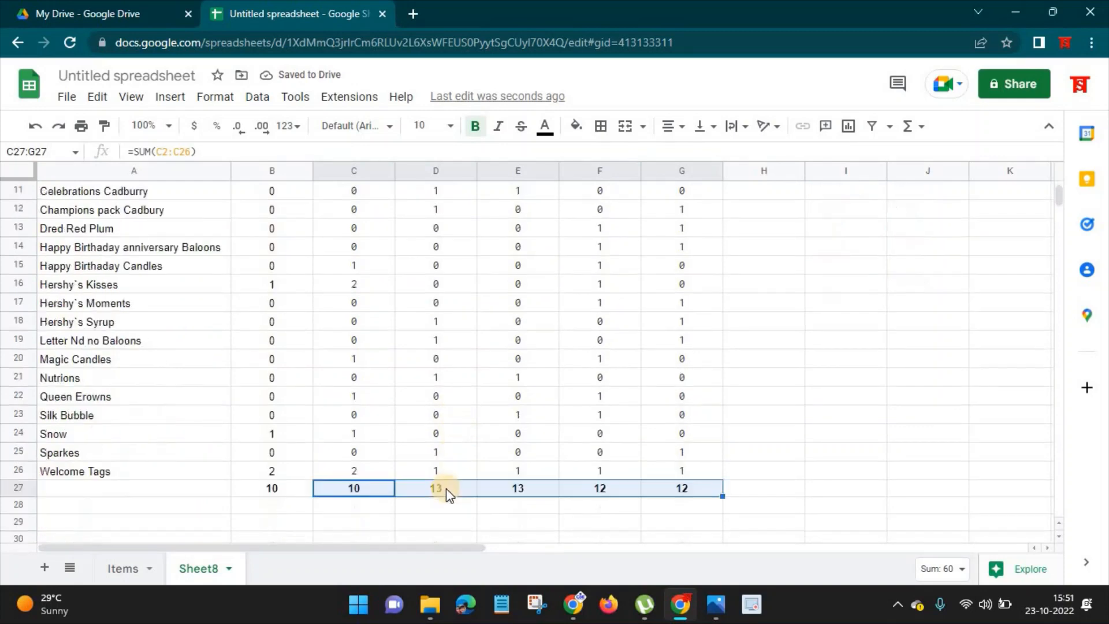
pyautogui.click(443, 490)
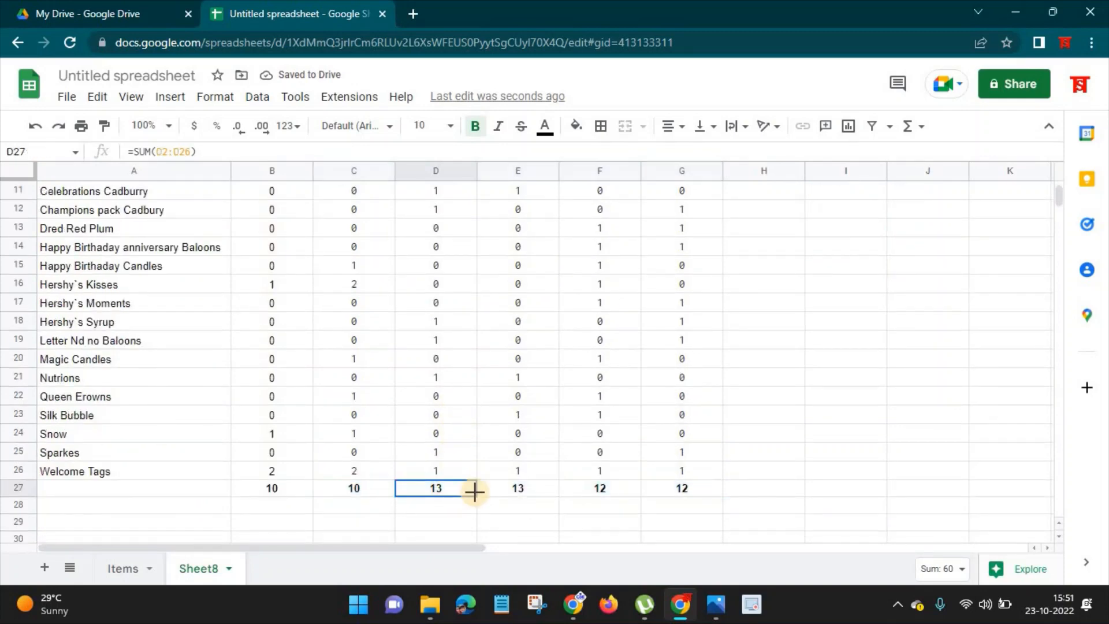
pyautogui.click(522, 490)
pyautogui.scroll(4, 548, 478)
pyautogui.scroll(-3, 548, 497)
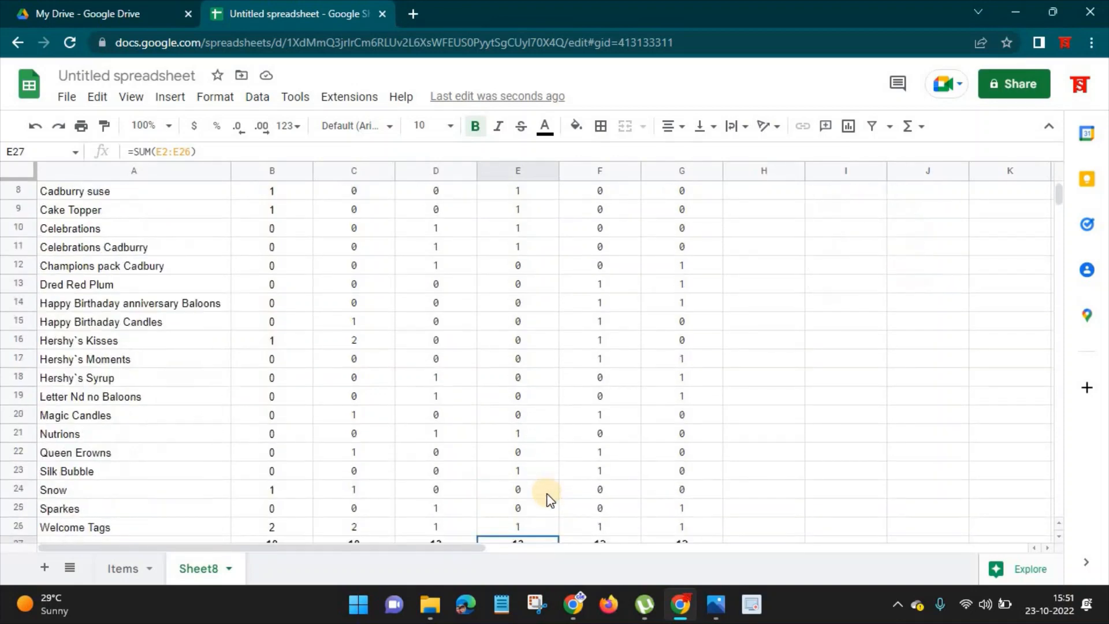
pyautogui.scroll(-1, 527, 503)
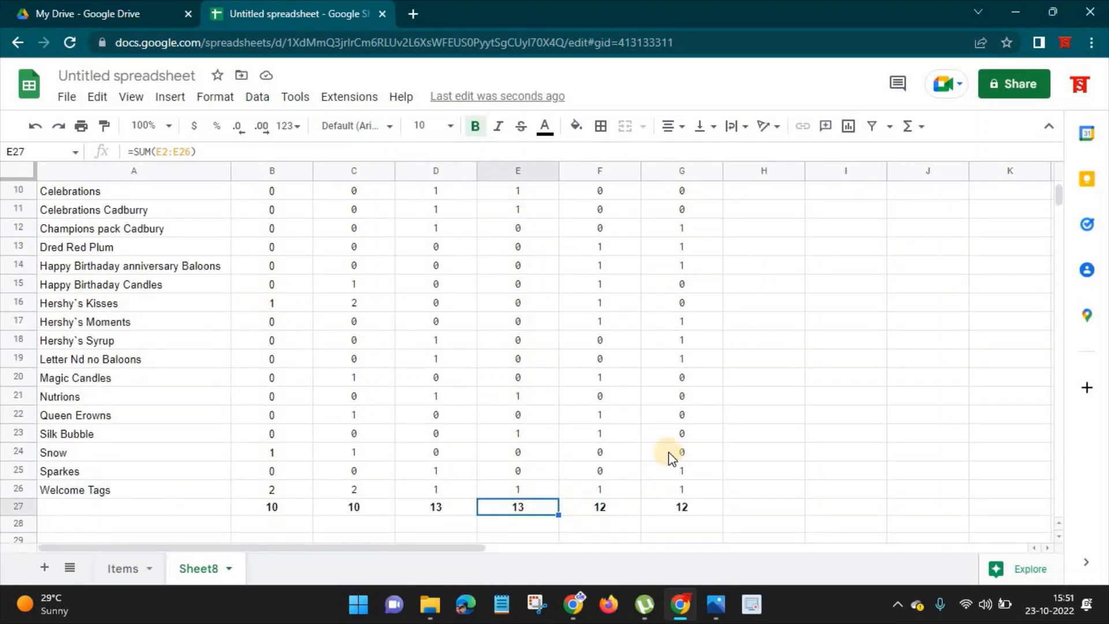
pyautogui.scroll(3, 671, 457)
# Step: Review the COUNTIFS formula in B2 and the counts across row 2, and bring up the function list image in Photos
pyautogui.click(272, 208)
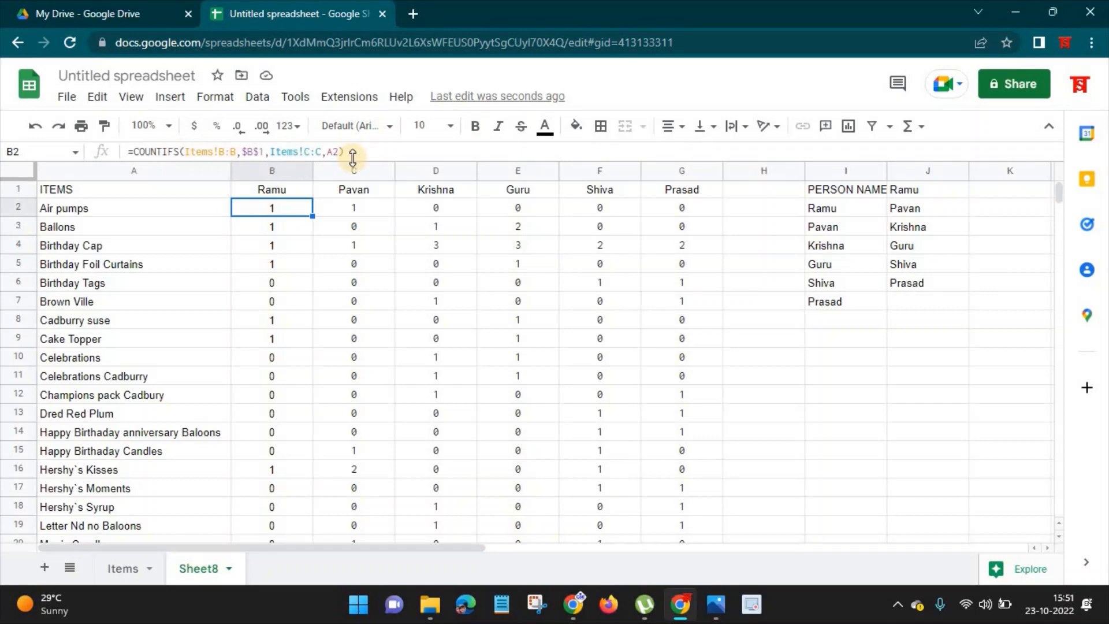
pyautogui.moveTo(266, 213); pyautogui.dragTo(710, 180)
pyautogui.scroll(5, 670, 359)
pyautogui.click(716, 604)
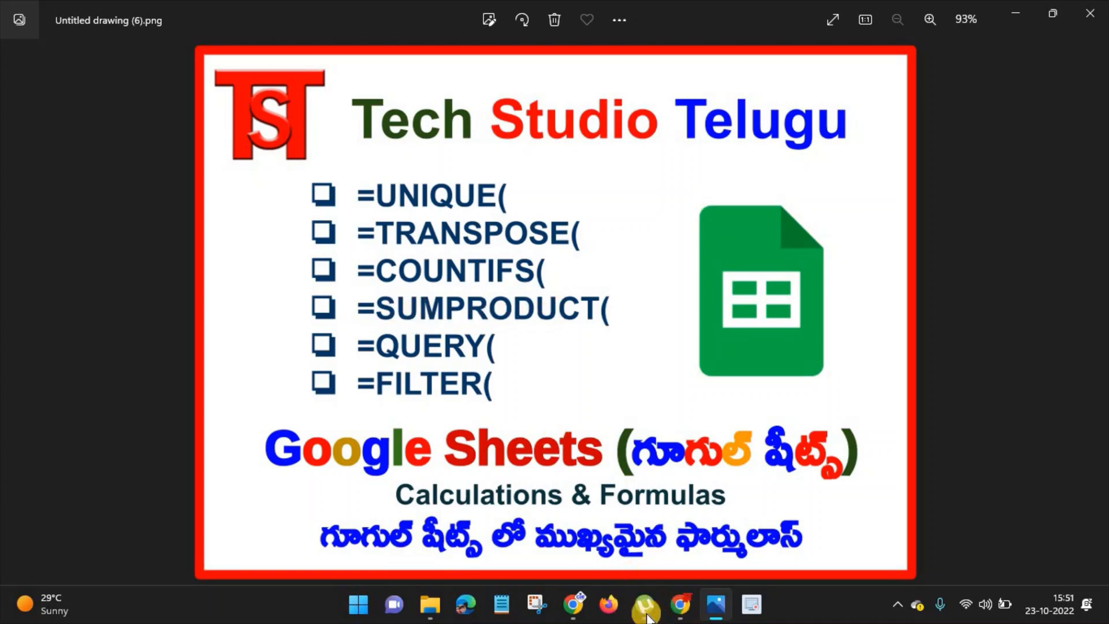
# Step: Switch back to the Google Sheets spreadsheet in Chrome and clear the person name headers in B1:G1
pyautogui.click(680, 604)
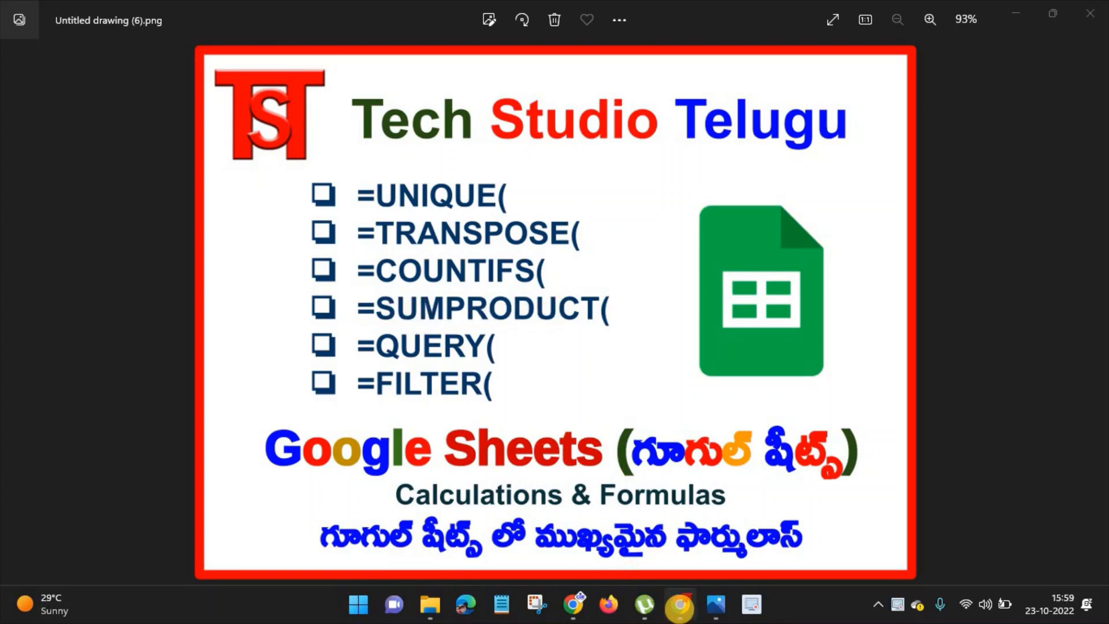
pyautogui.click(680, 604)
pyautogui.moveTo(268, 189); pyautogui.dragTo(664, 189)
pyautogui.press('Delete')
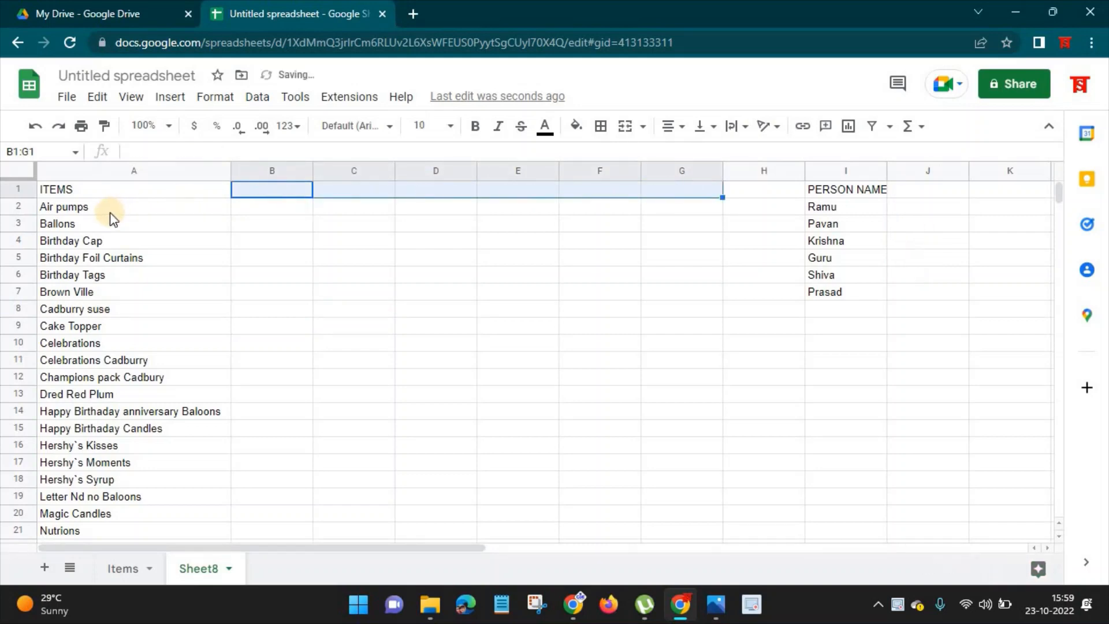
# Step: Start a SUMPRODUCT formula in B2 of Sheet8 with the price column Items!D:D as its first array
pyautogui.click(110, 212)
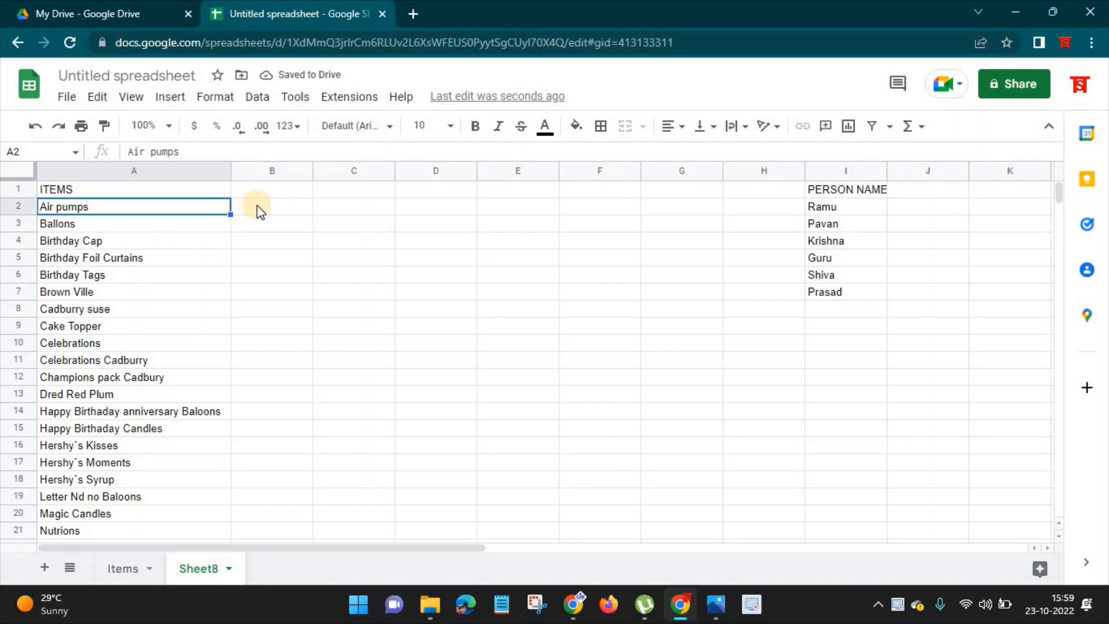
pyautogui.click(283, 212)
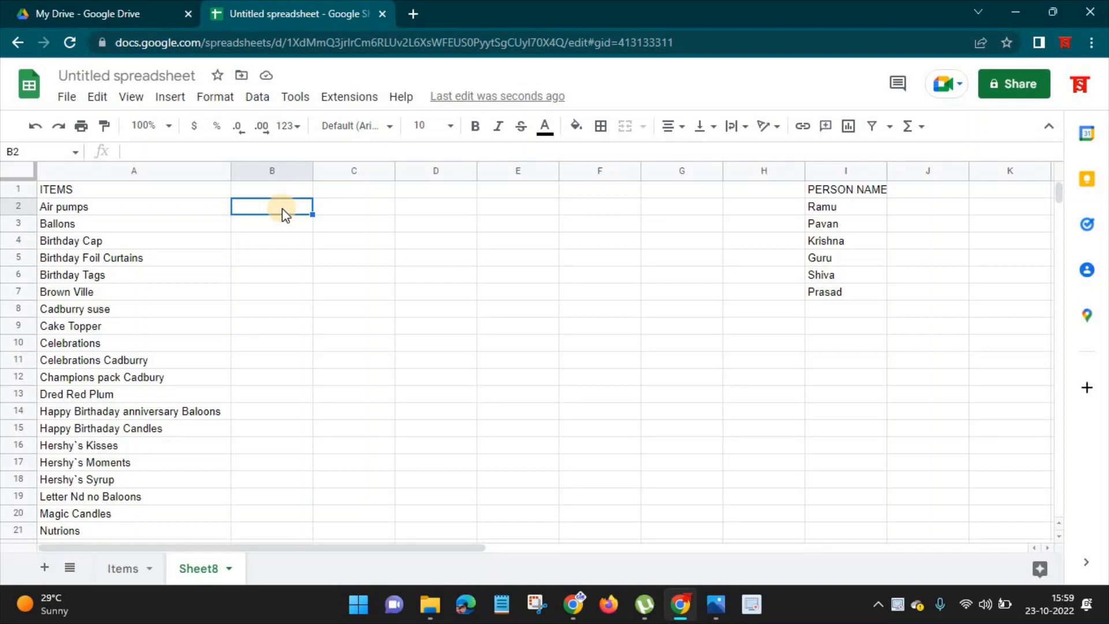
pyautogui.write('=')
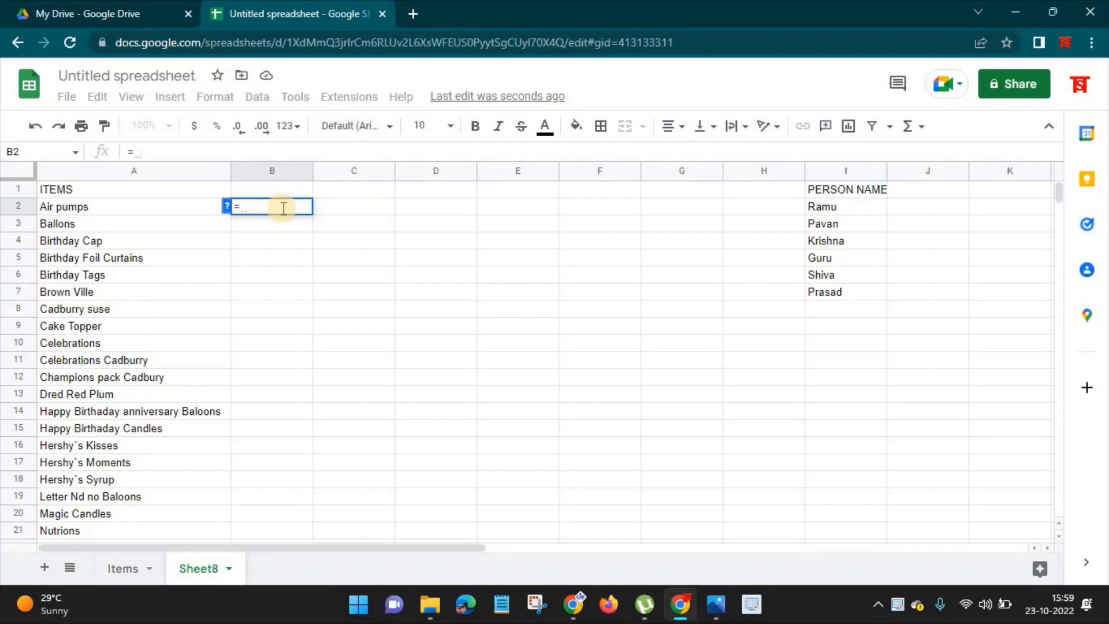
pyautogui.write('SUMPRO')
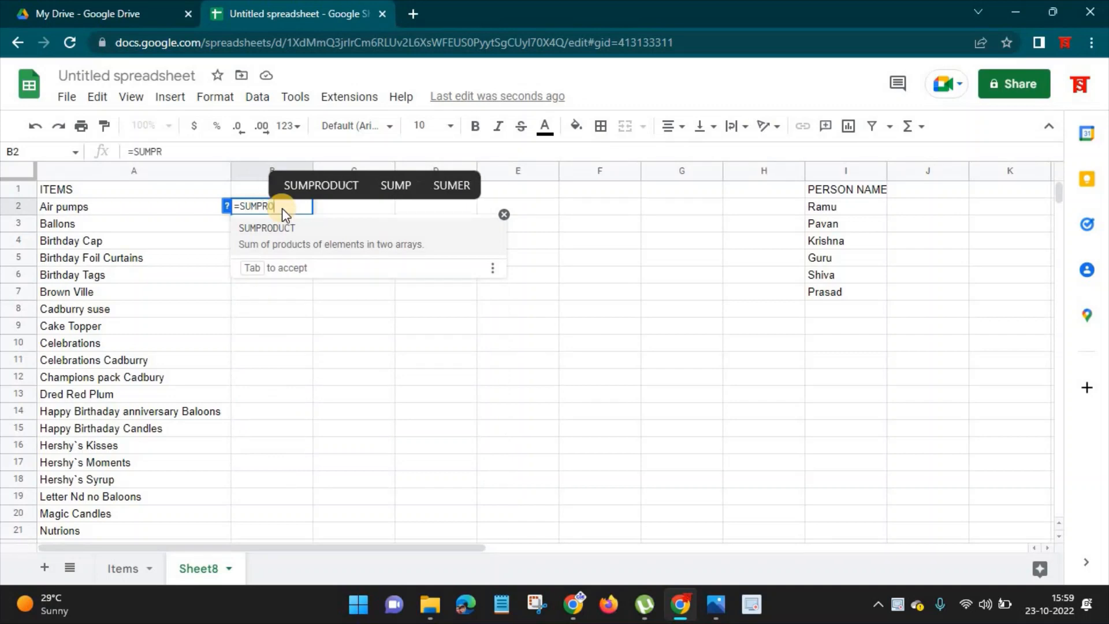
pyautogui.write('DUCT(')
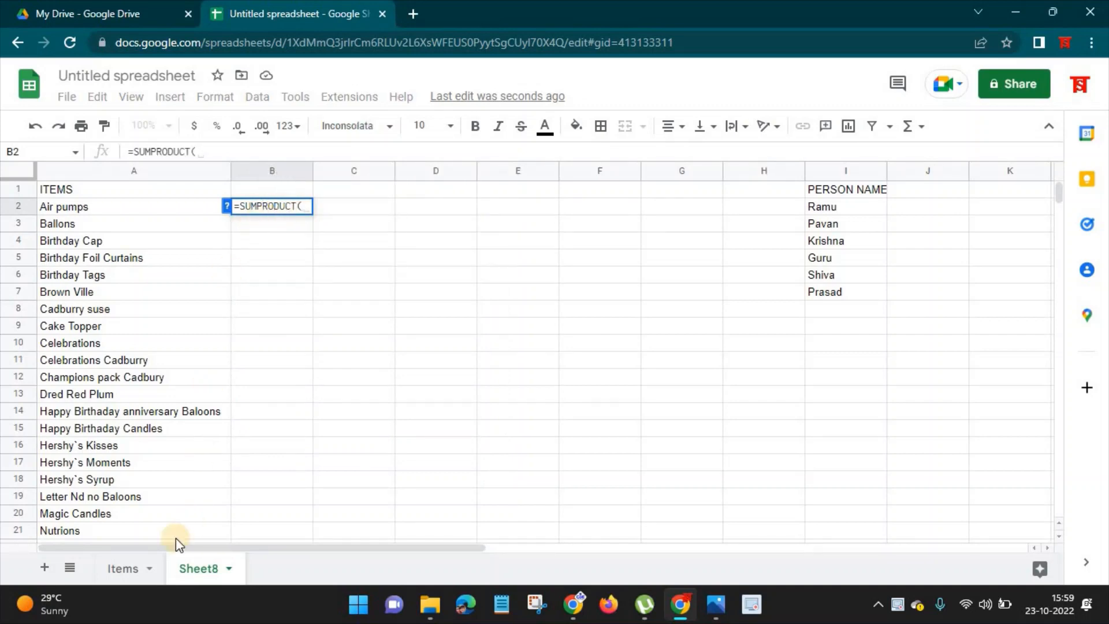
pyautogui.click(122, 568)
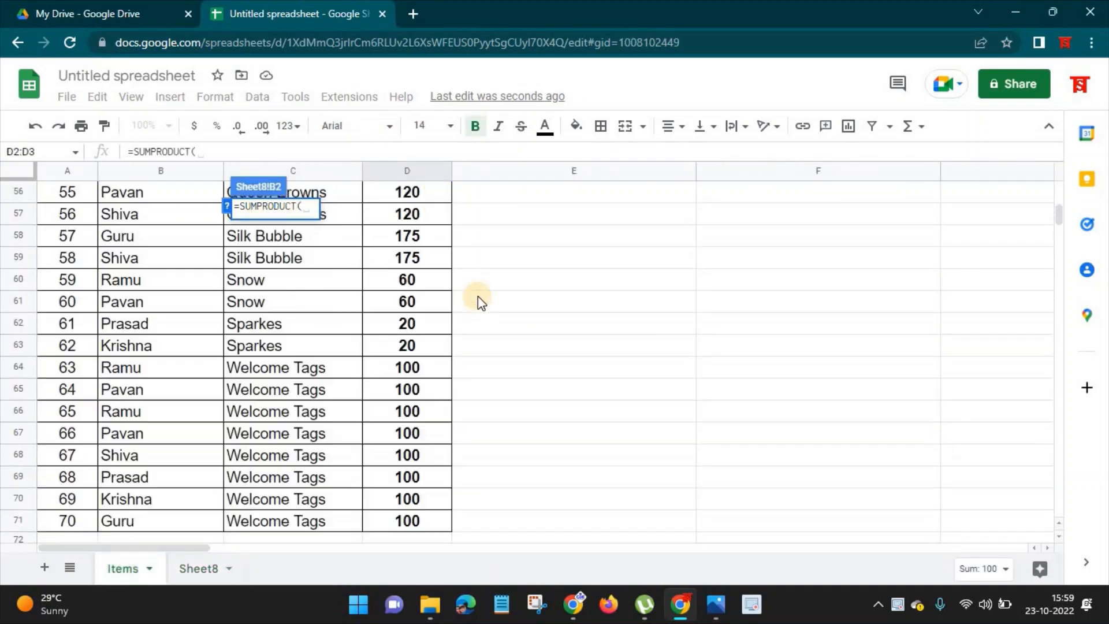
pyautogui.scroll(20, 477, 295)
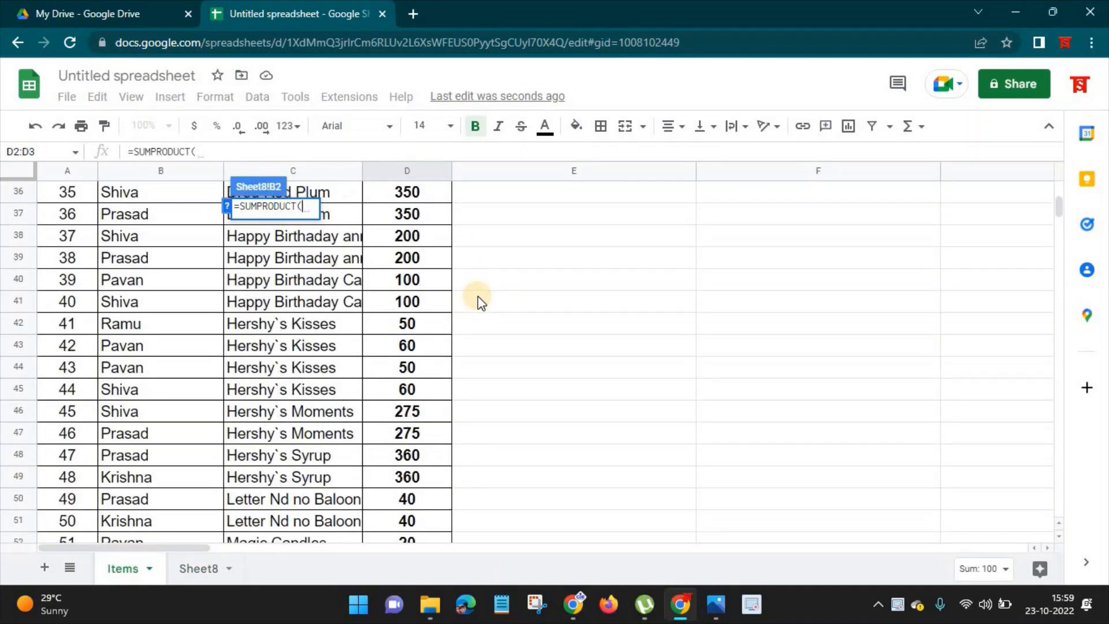
pyautogui.click(411, 171)
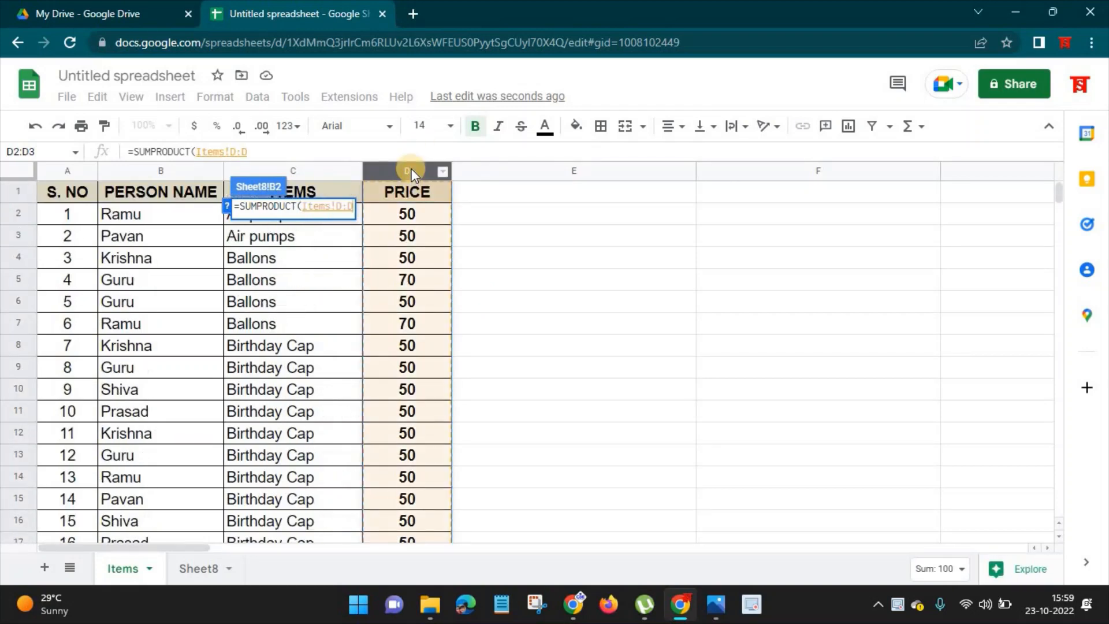
# Step: Complete B2's SUMPRODUCT formula with the condition Items!C:C=A2 and accept the suggested autofill down column B
pyautogui.write(',')
pyautogui.click(328, 169)
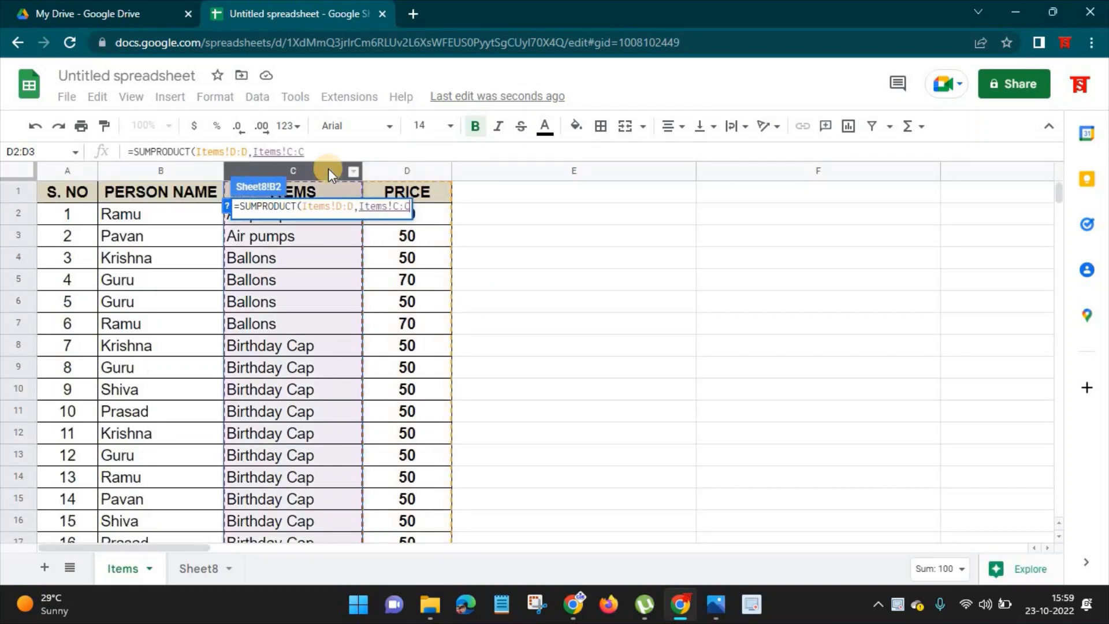
pyautogui.write('=')
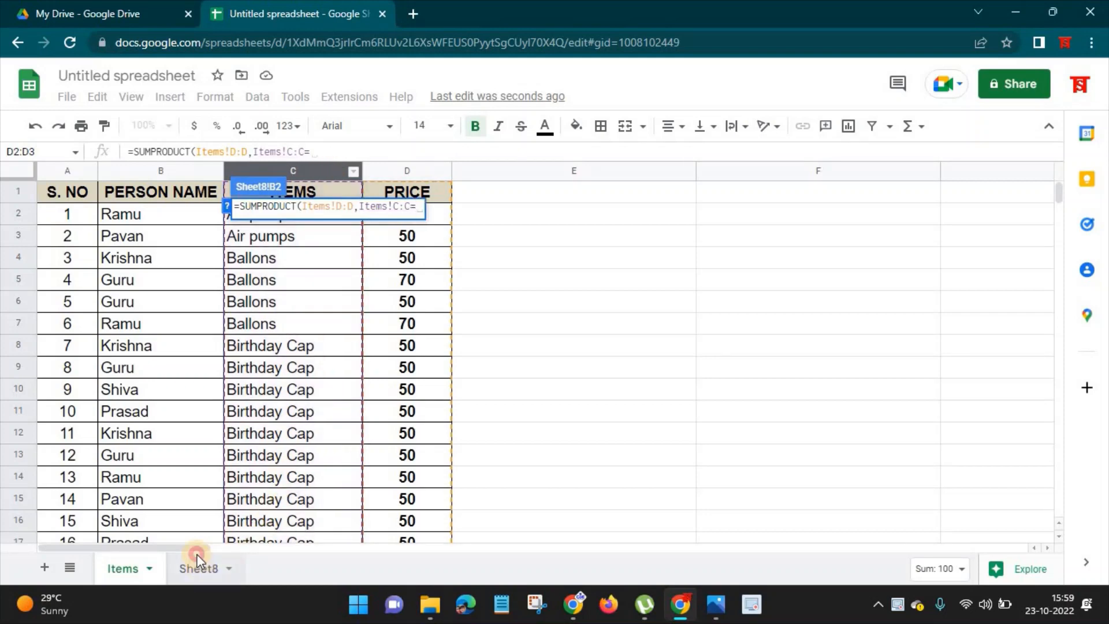
pyautogui.click(198, 567)
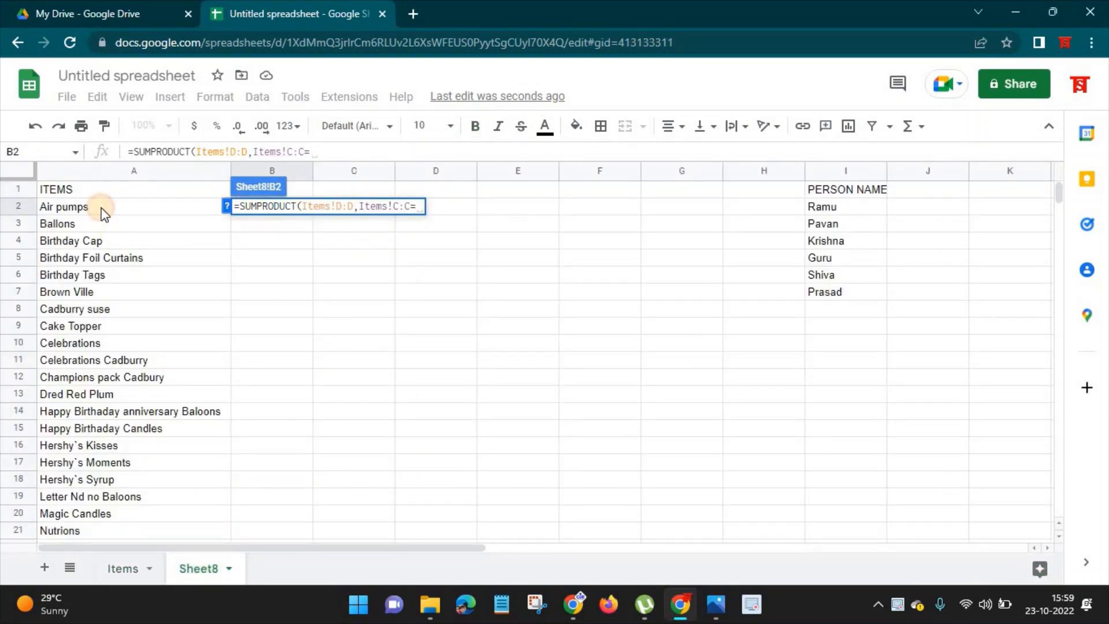
pyautogui.click(104, 214)
pyautogui.press('Return')
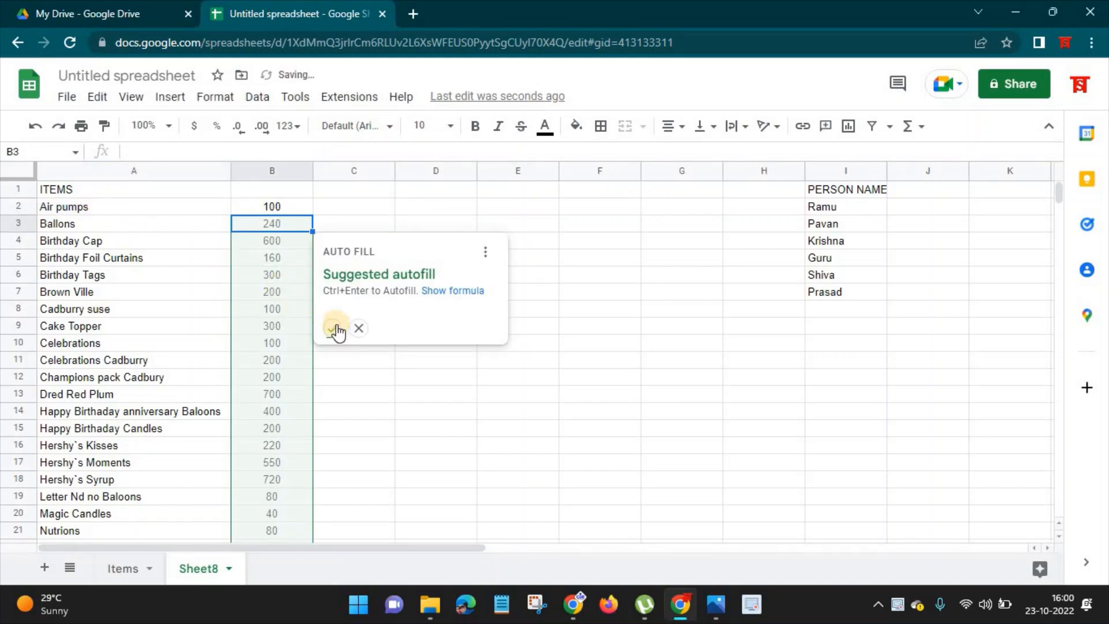
pyautogui.click(335, 326)
# Step: Check the Air pumps total against its prices in the Items sheet and examine the SUMPRODUCT results down Sheet8's column B
pyautogui.scroll(-4, 451, 401)
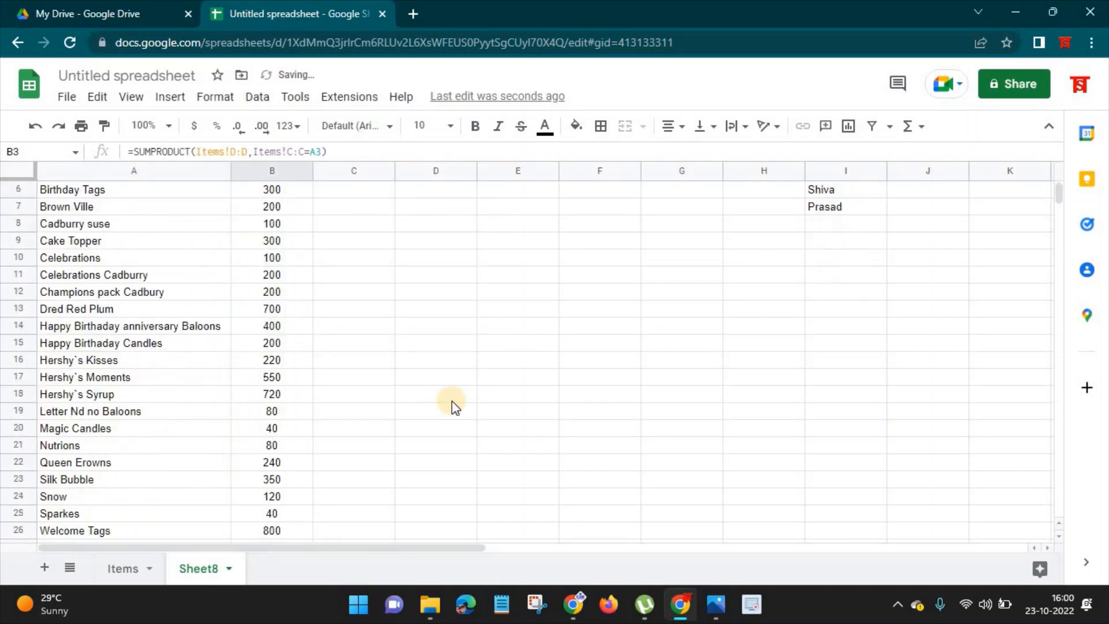
pyautogui.scroll(4, 444, 397)
pyautogui.moveTo(72, 212); pyautogui.dragTo(271, 212)
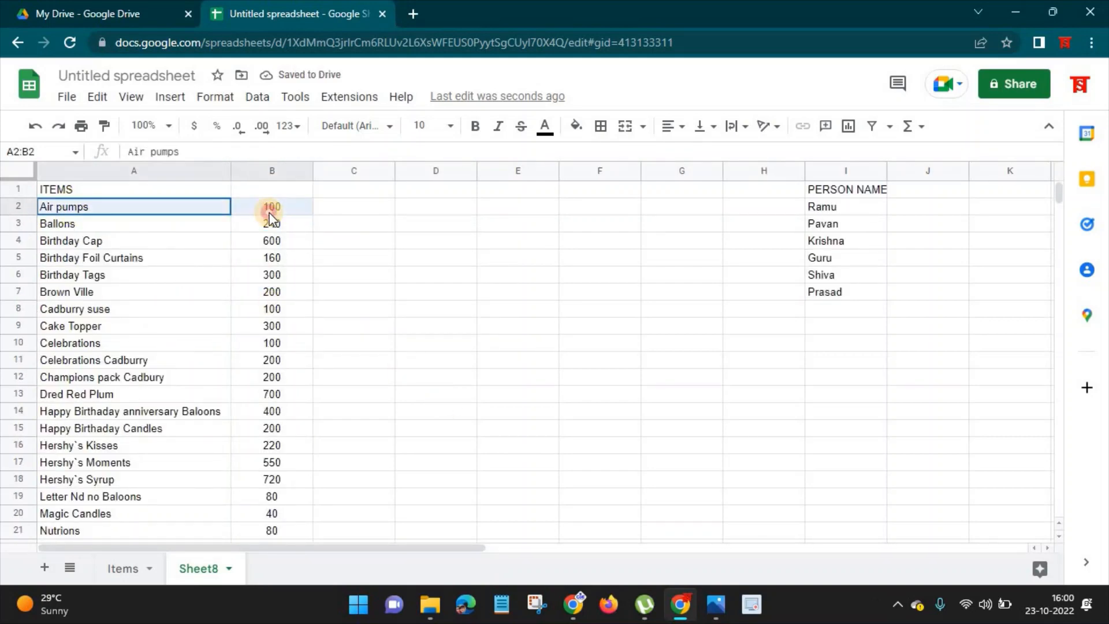
pyautogui.click(122, 568)
pyautogui.moveTo(273, 217); pyautogui.dragTo(432, 234)
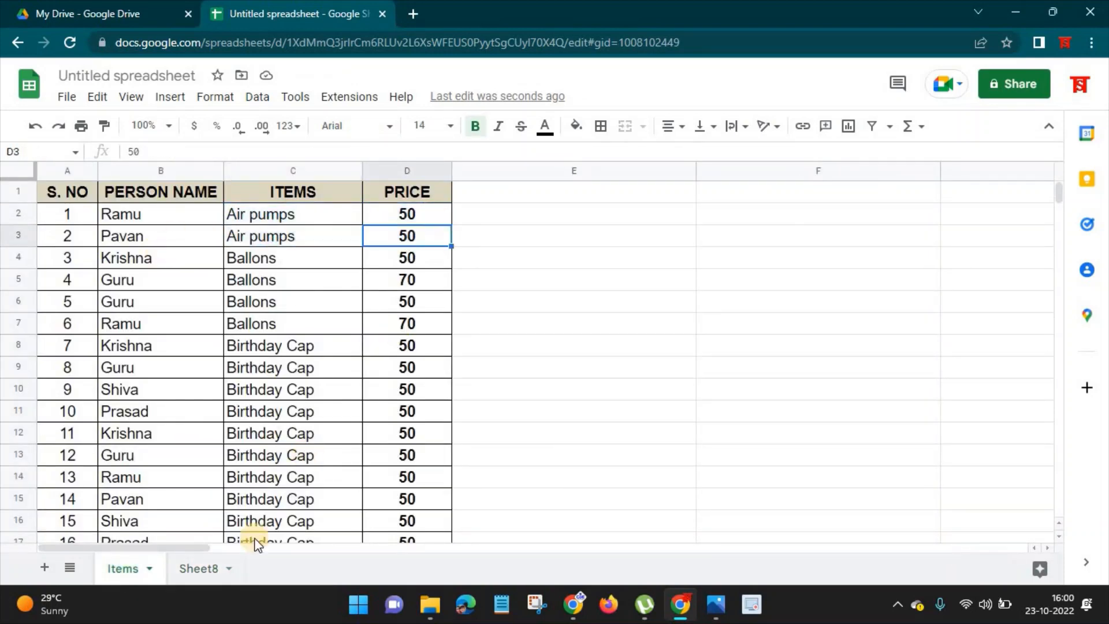
pyautogui.click(188, 568)
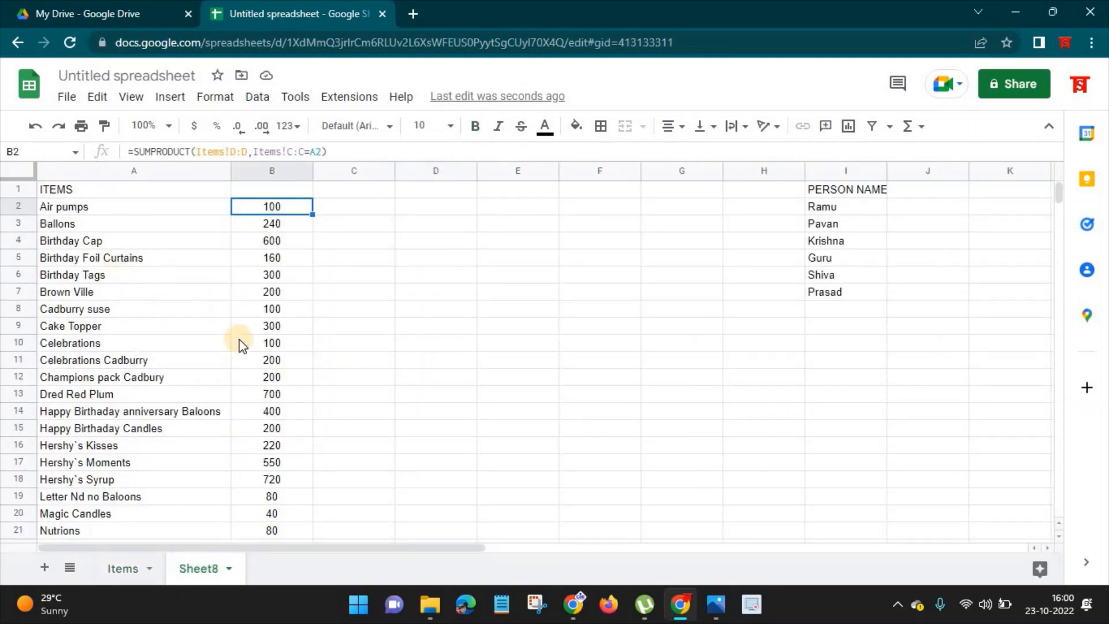
pyautogui.scroll(-2, 242, 438)
pyautogui.click(258, 378)
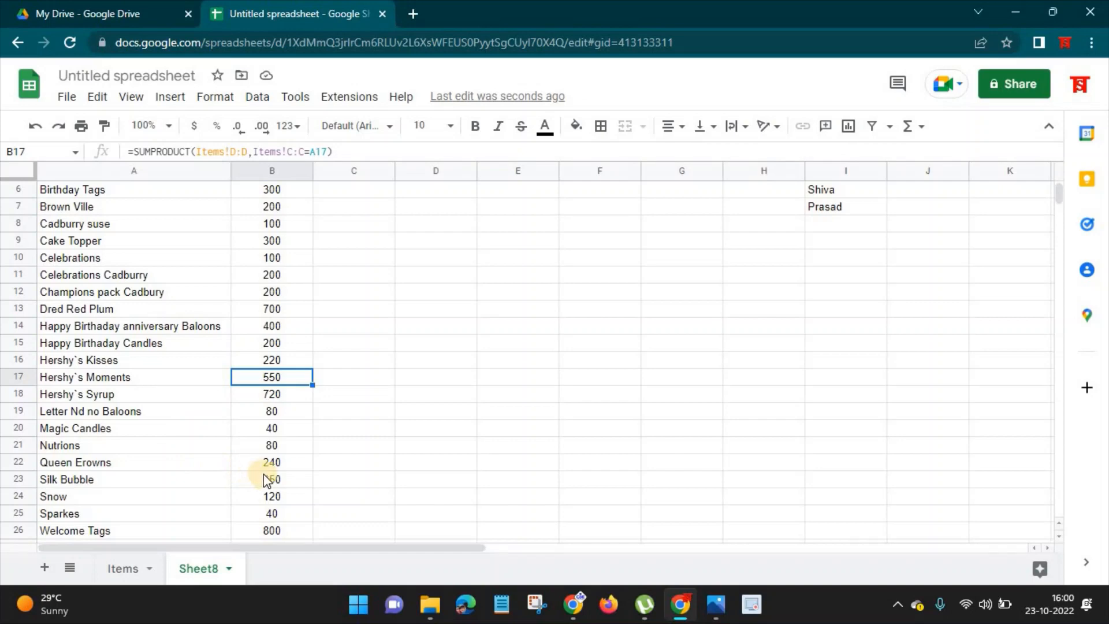
pyautogui.scroll(-1, 219, 483)
# Step: Add a filter to the Items sheet and show only the Welcome Tags rows in the ITEMS column
pyautogui.click(154, 495)
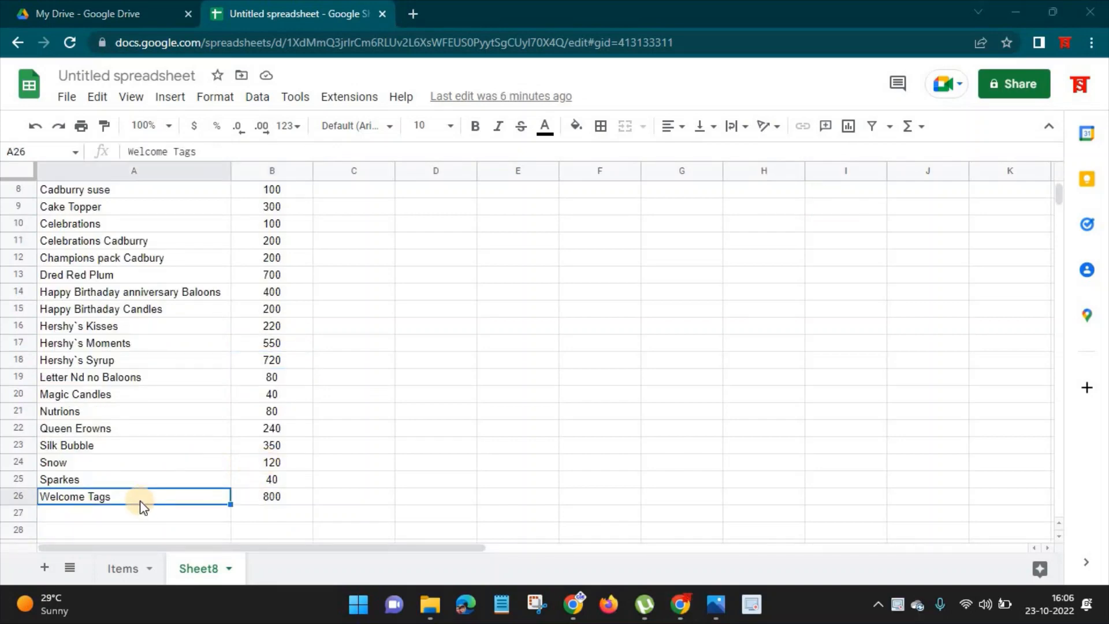
pyautogui.click(254, 500)
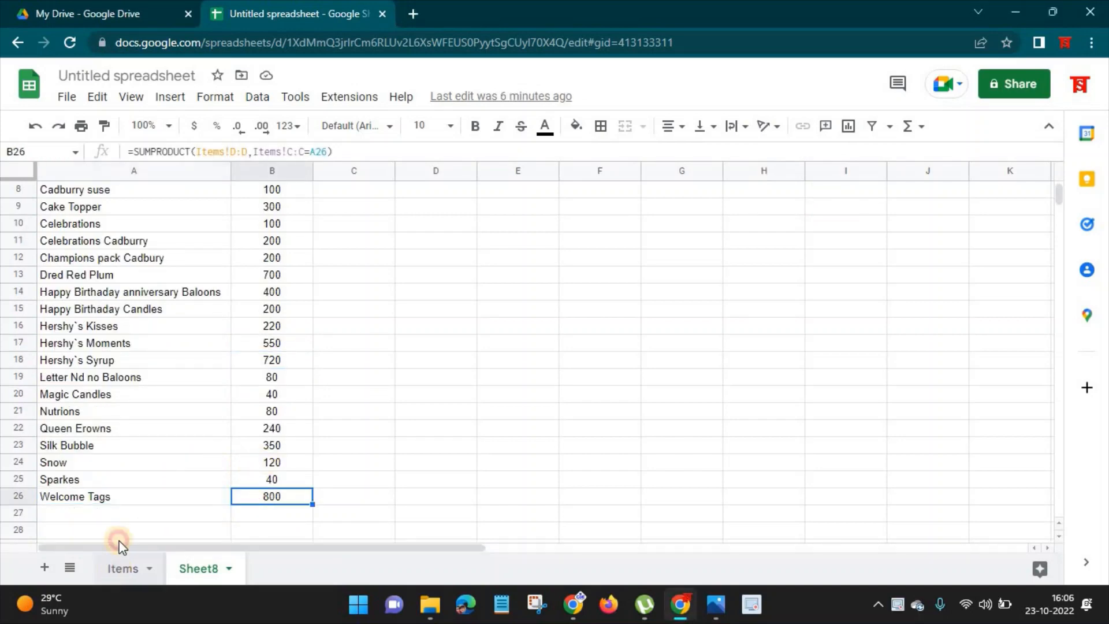
pyautogui.click(122, 569)
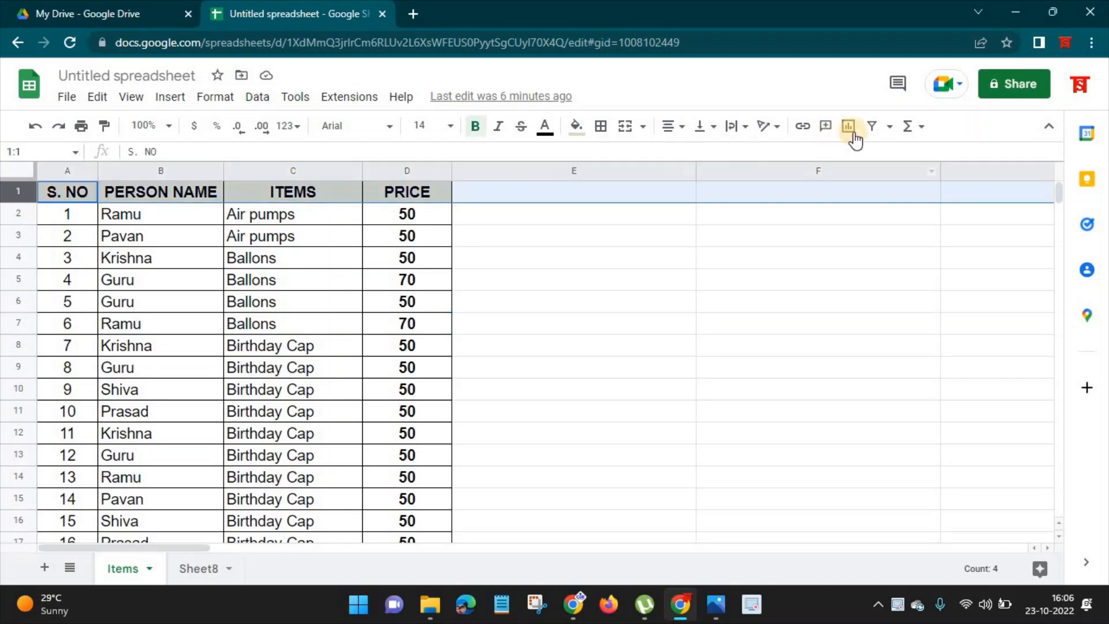
pyautogui.click(872, 125)
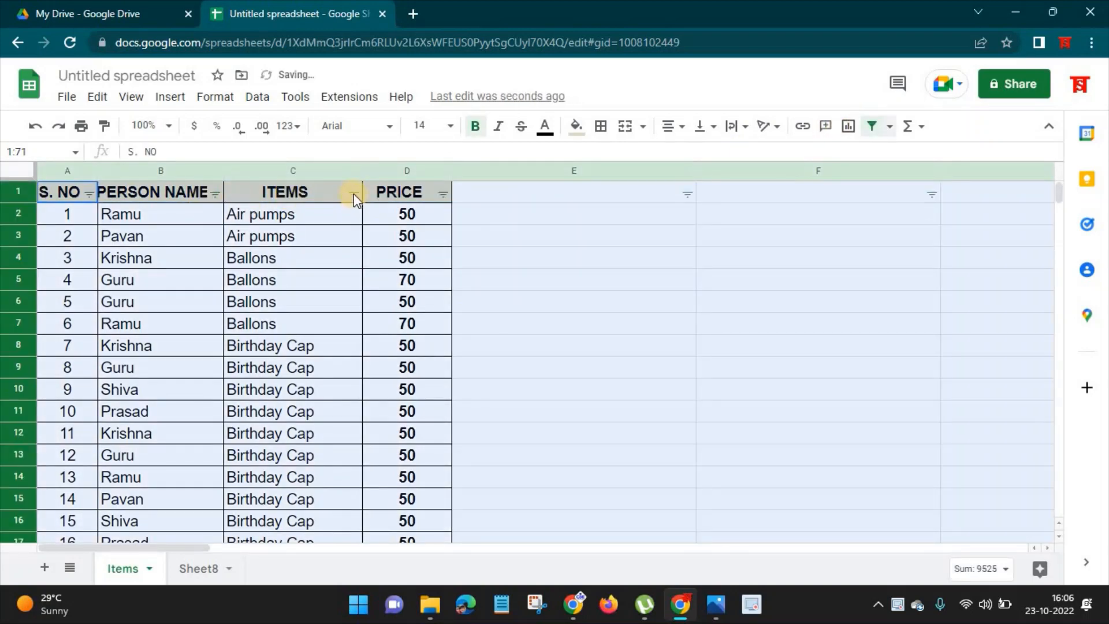
pyautogui.click(353, 193)
pyautogui.click(200, 427)
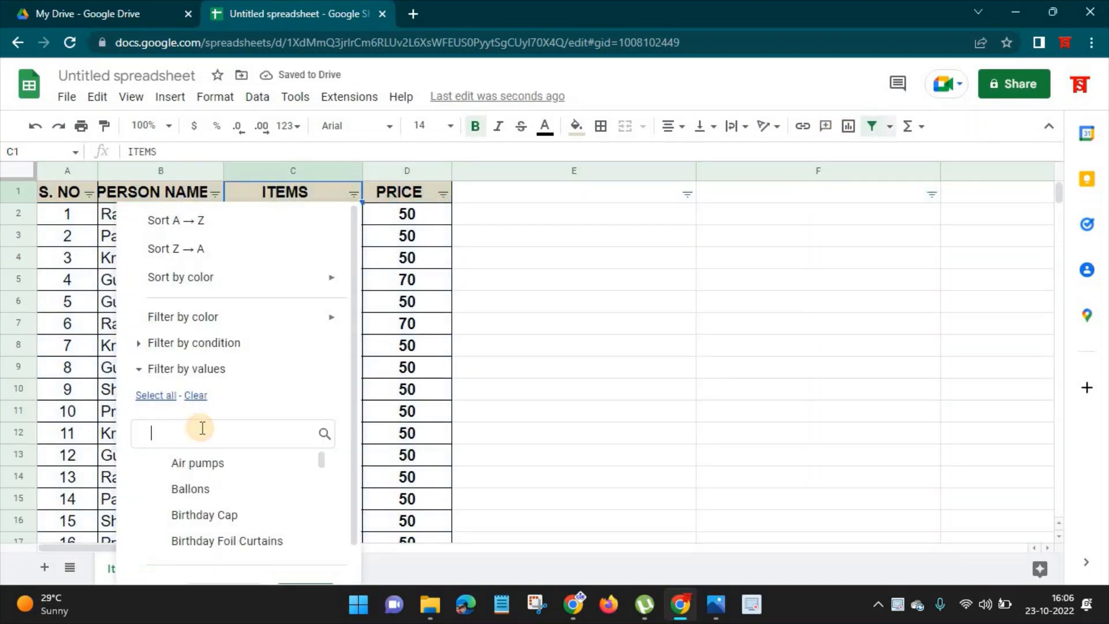
pyautogui.write('WE')
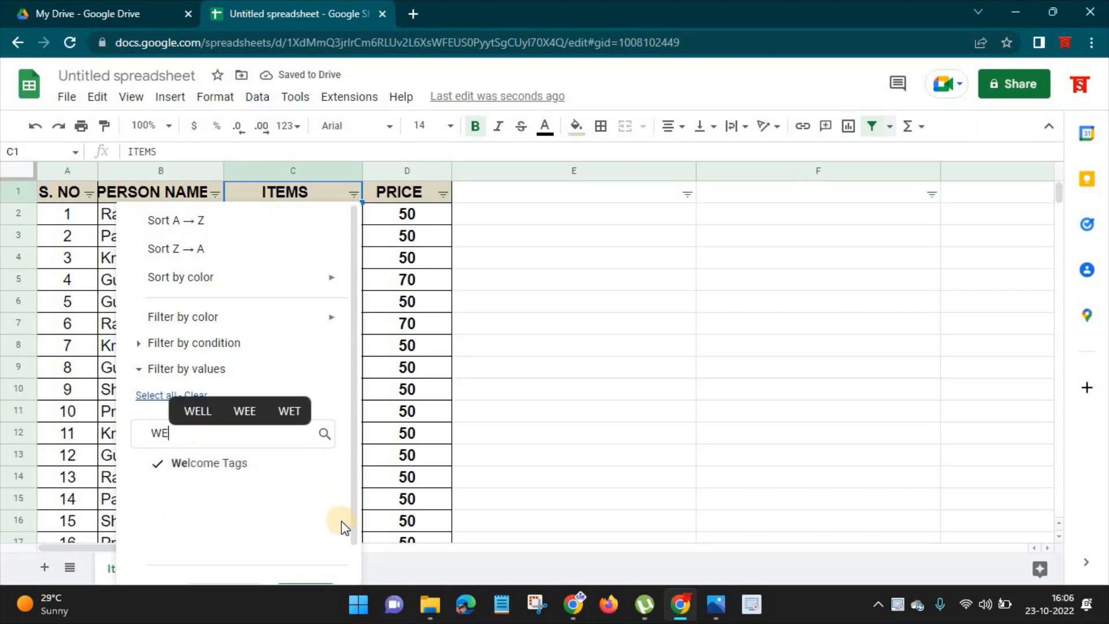
pyautogui.scroll(-2, 332, 519)
pyautogui.click(306, 553)
# Step: Check the sum of the filtered Welcome Tags prices, then remove the filter and return to Sheet8
pyautogui.moveTo(416, 215); pyautogui.dragTo(415, 370)
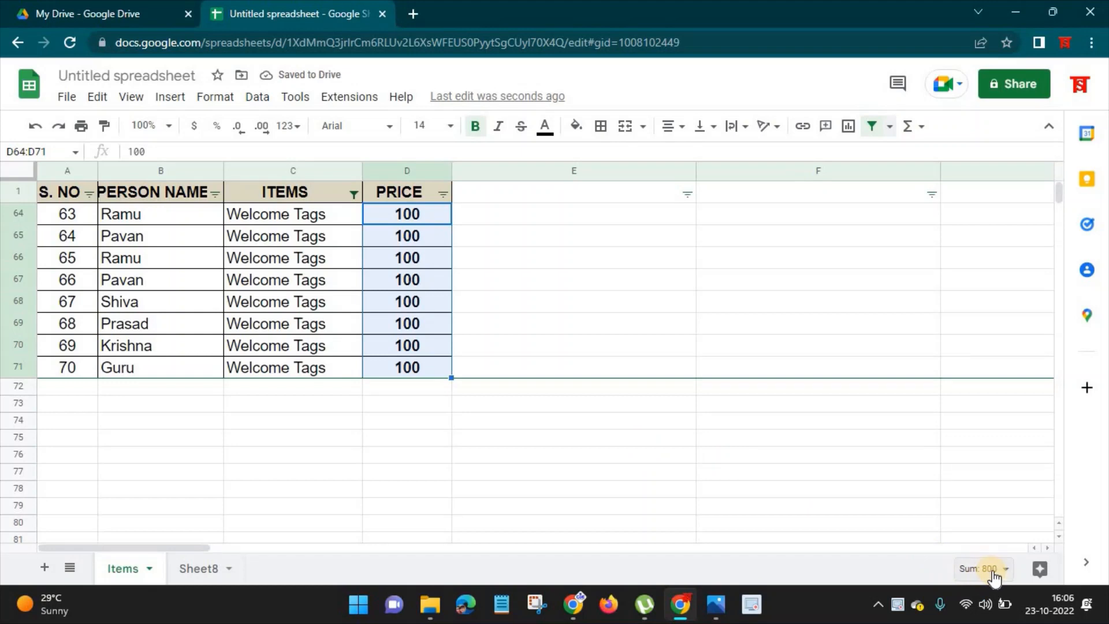
pyautogui.click(661, 440)
pyautogui.click(868, 137)
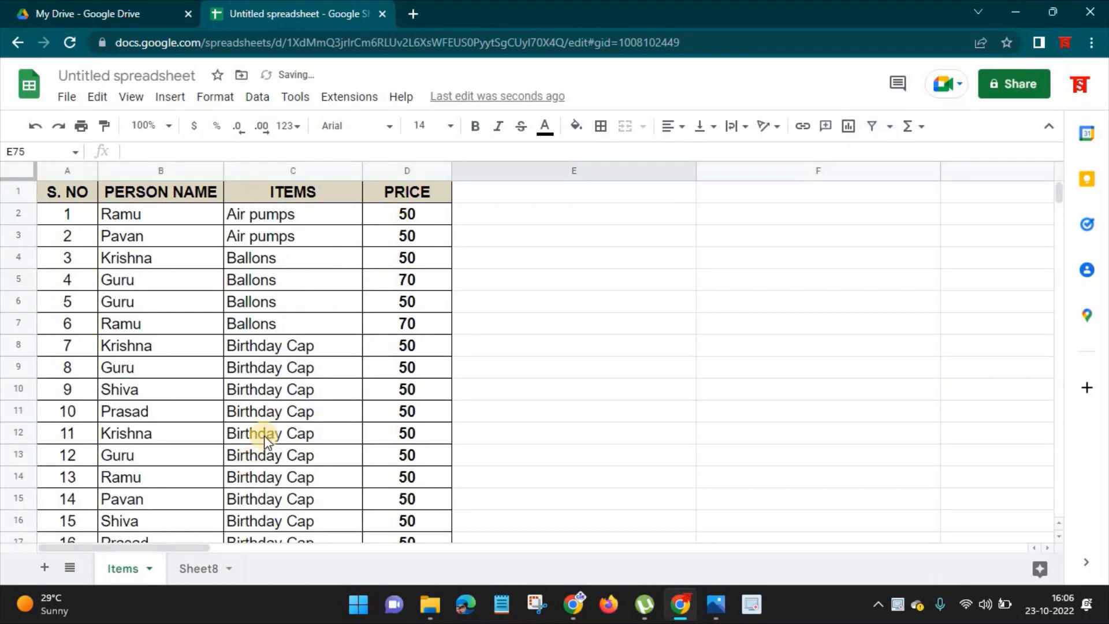
pyautogui.click(198, 568)
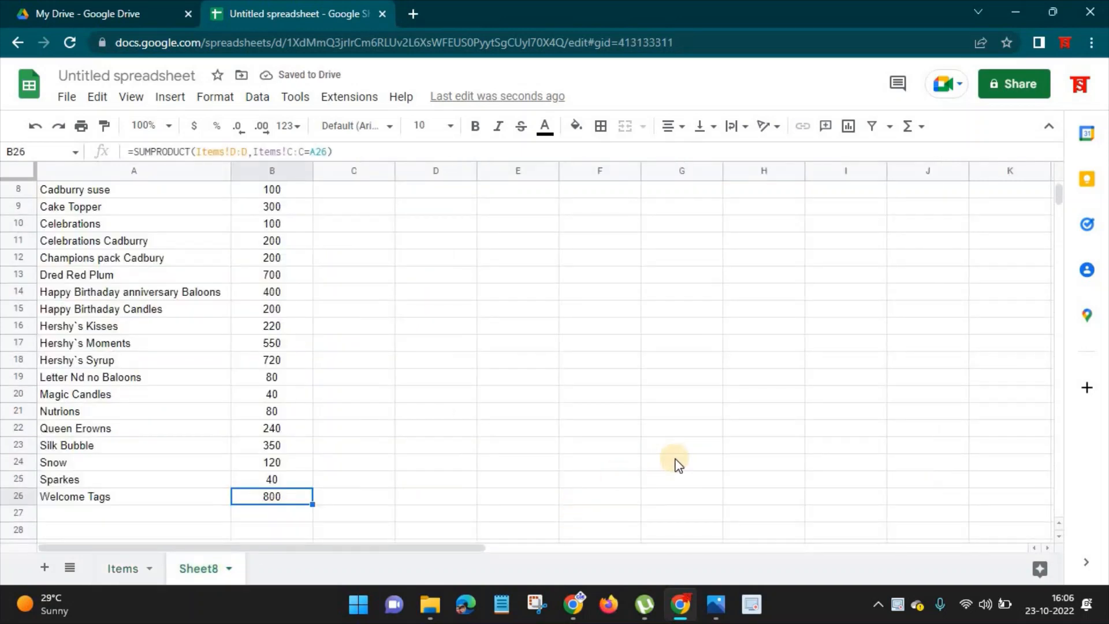
pyautogui.scroll(3, 679, 465)
# Step: View the formula list in Untitled drawing (6).png, then return to the Chrome spreadsheet and clear columns A:I of Sheet8
pyautogui.click(715, 604)
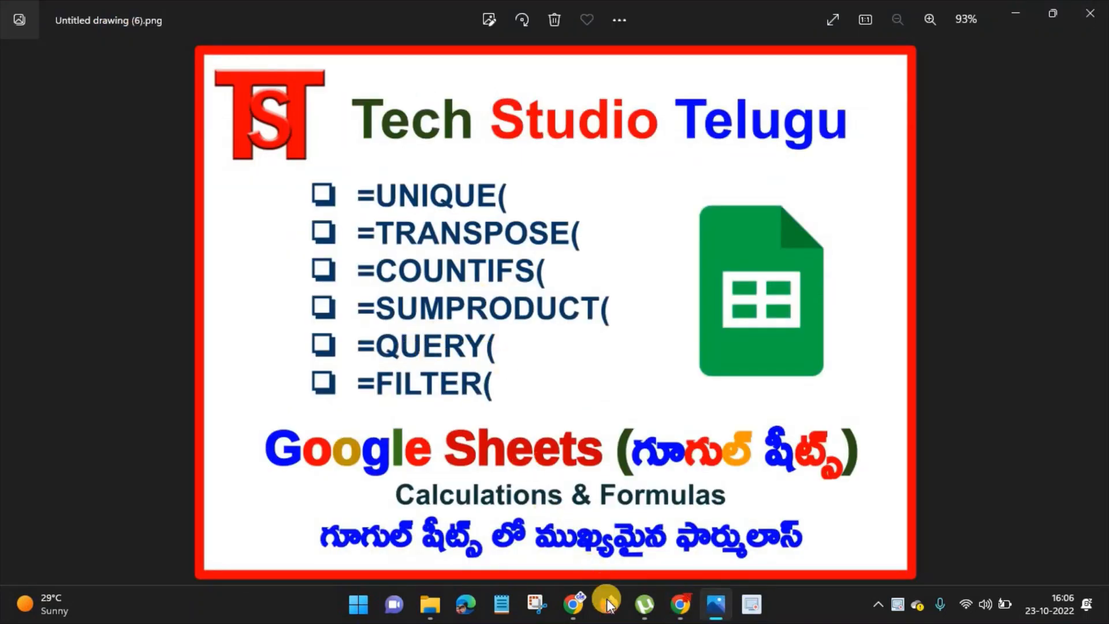
pyautogui.click(680, 604)
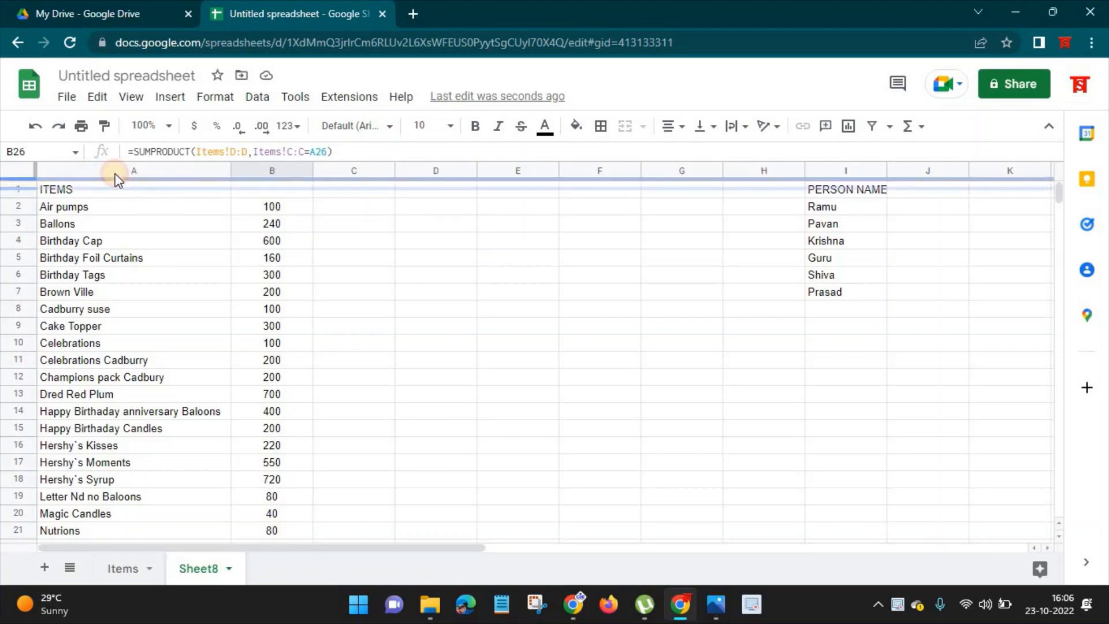
pyautogui.moveTo(115, 173); pyautogui.dragTo(311, 188)
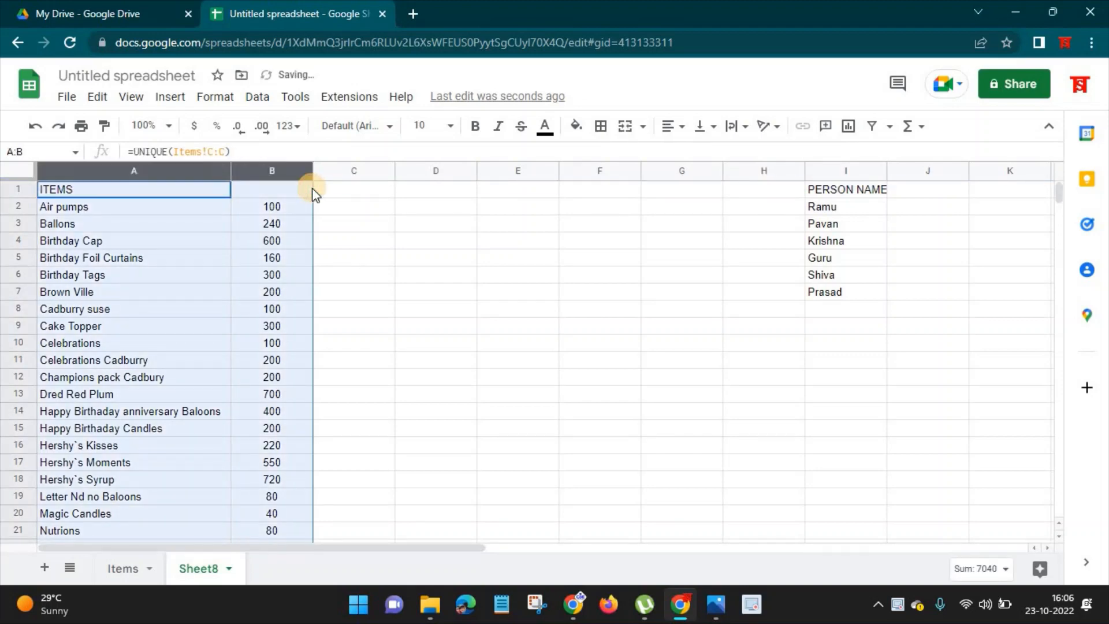
pyautogui.press('BackSpace')
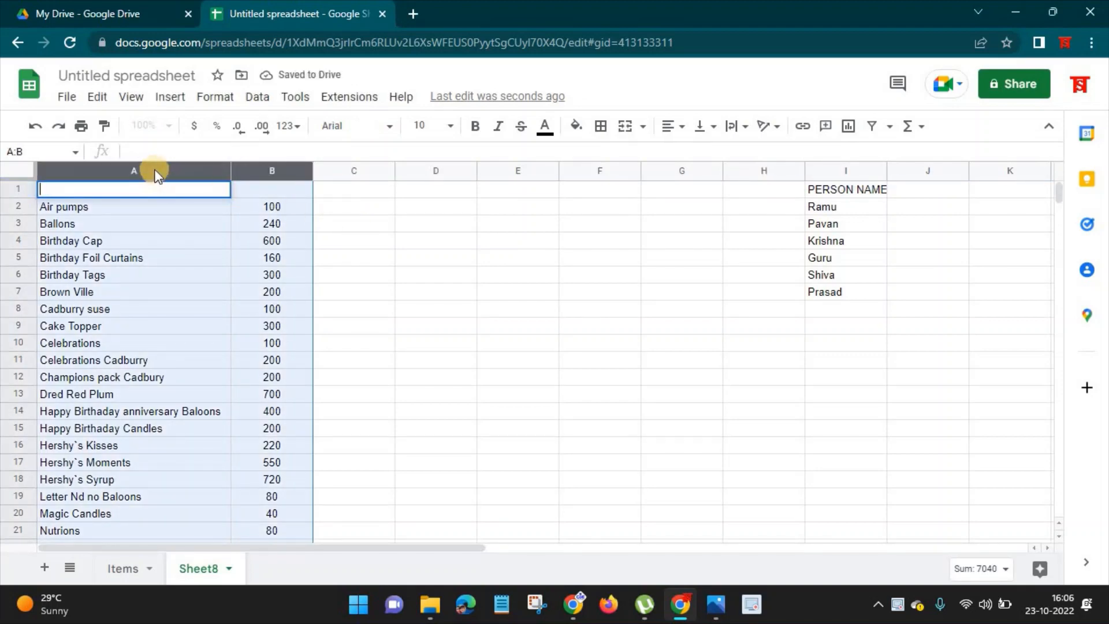
pyautogui.moveTo(155, 169); pyautogui.dragTo(856, 198)
pyautogui.press('Delete')
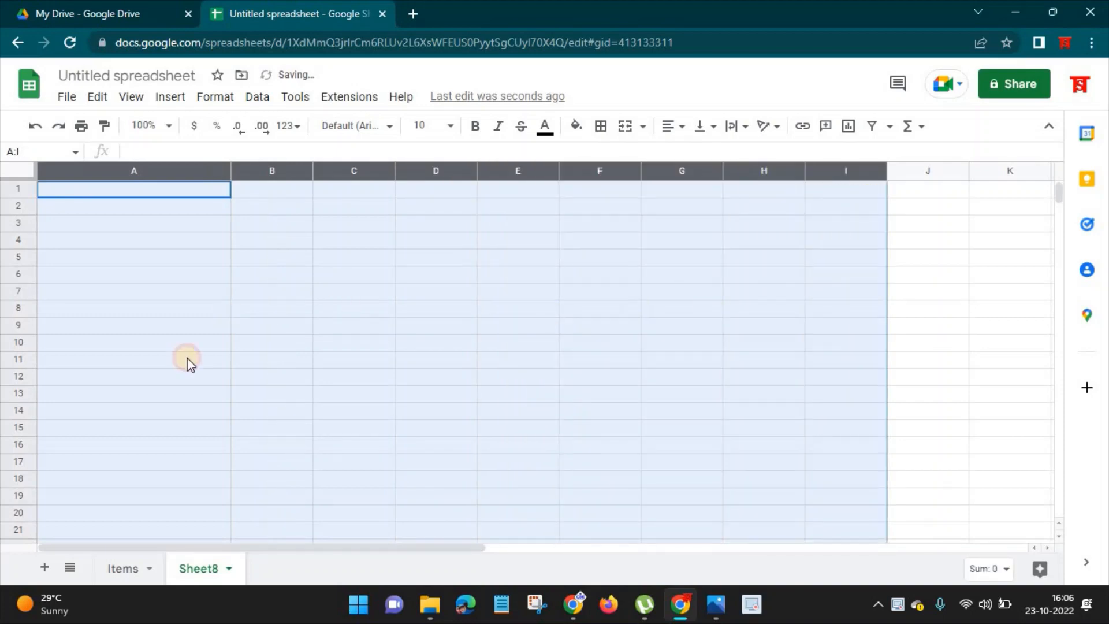
# Step: Start a QUERY formula in A1 of Sheet8 with Items!B:D as its data range
pyautogui.click(123, 568)
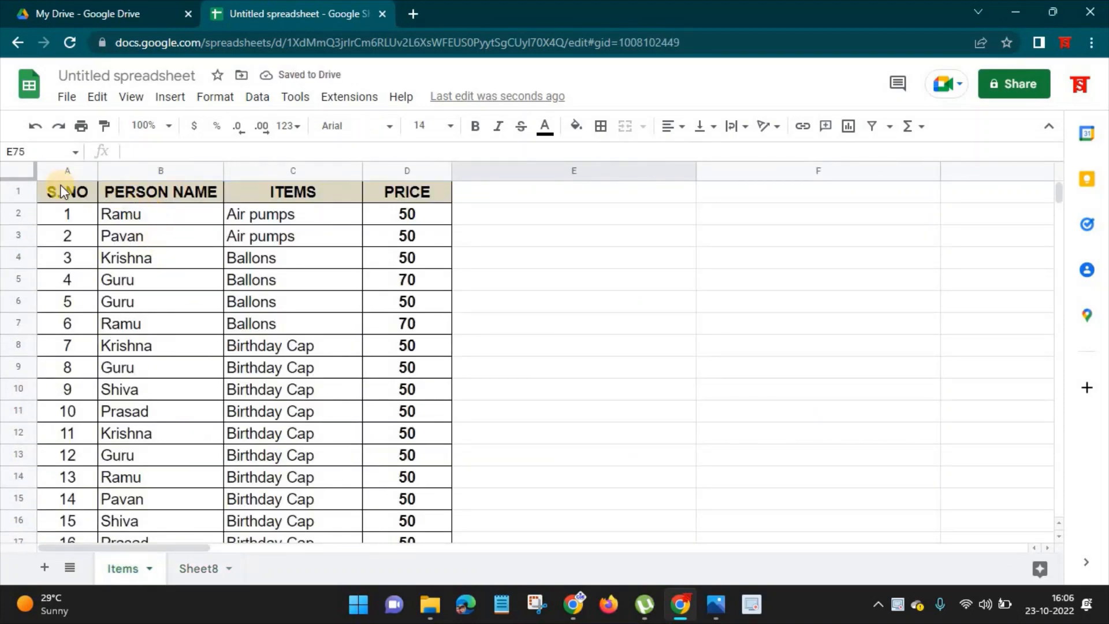
pyautogui.moveTo(60, 171); pyautogui.dragTo(432, 188)
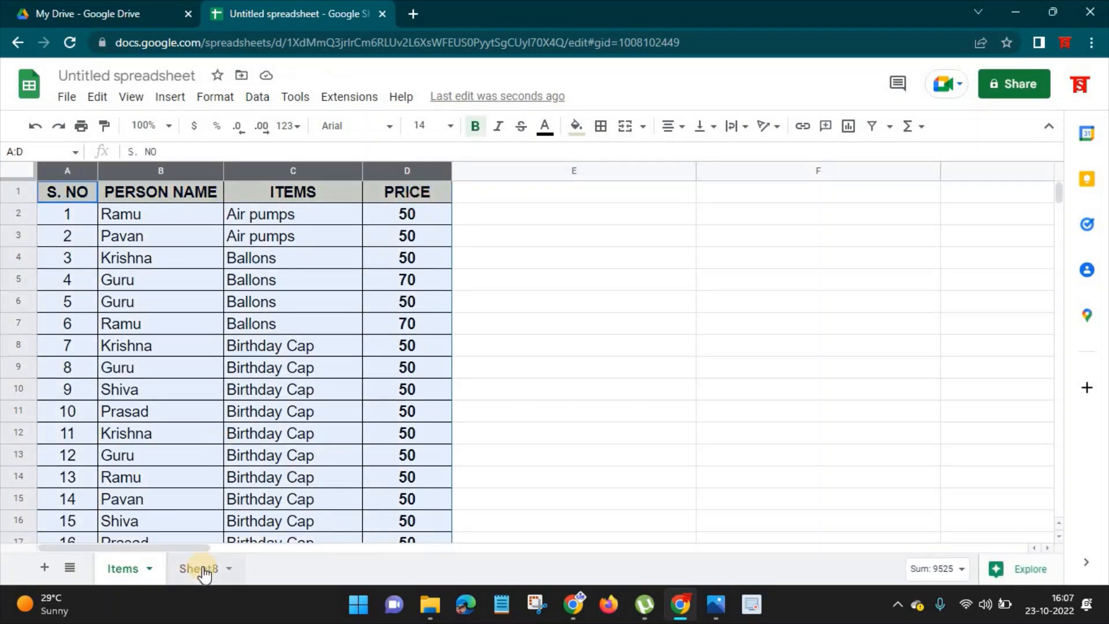
pyautogui.click(199, 568)
pyautogui.click(88, 190)
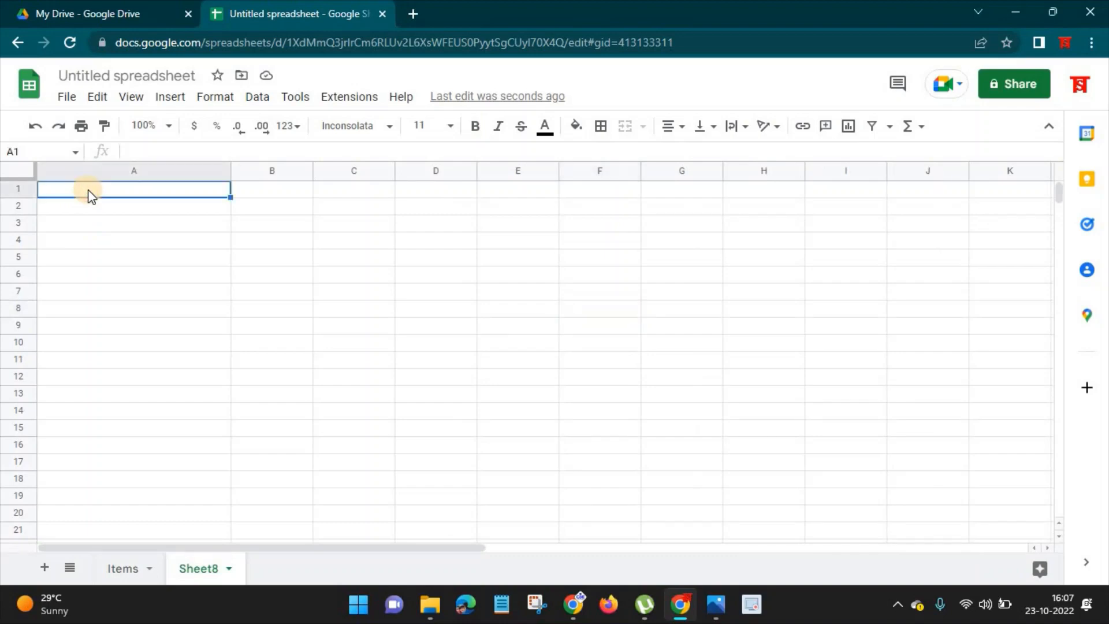
pyautogui.write('=QE')
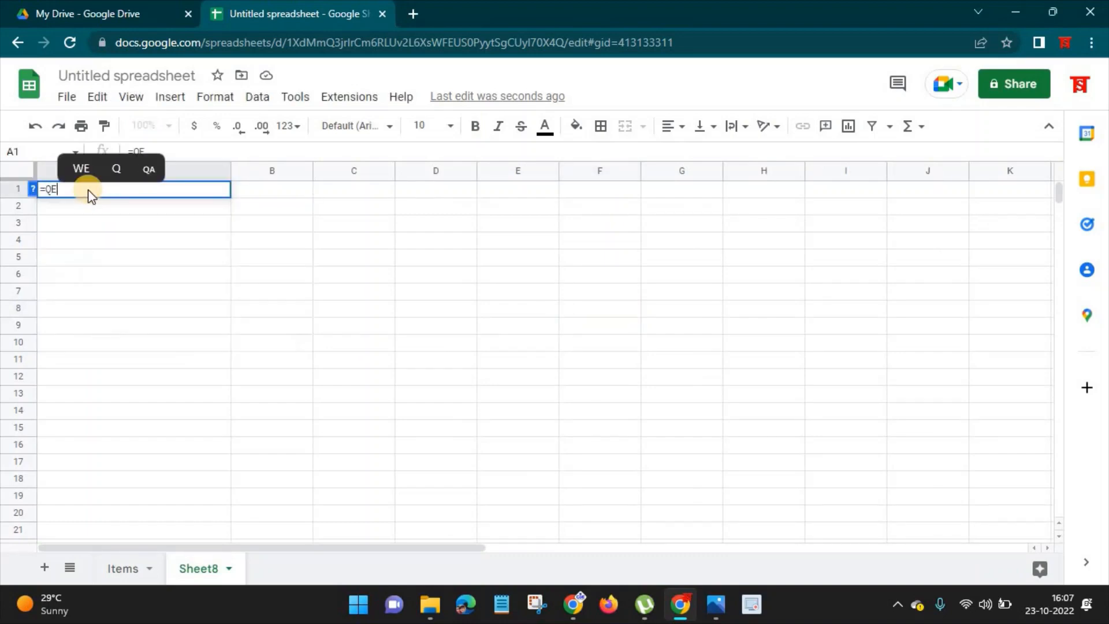
pyautogui.press('BackSpace')
pyautogui.write('UE')
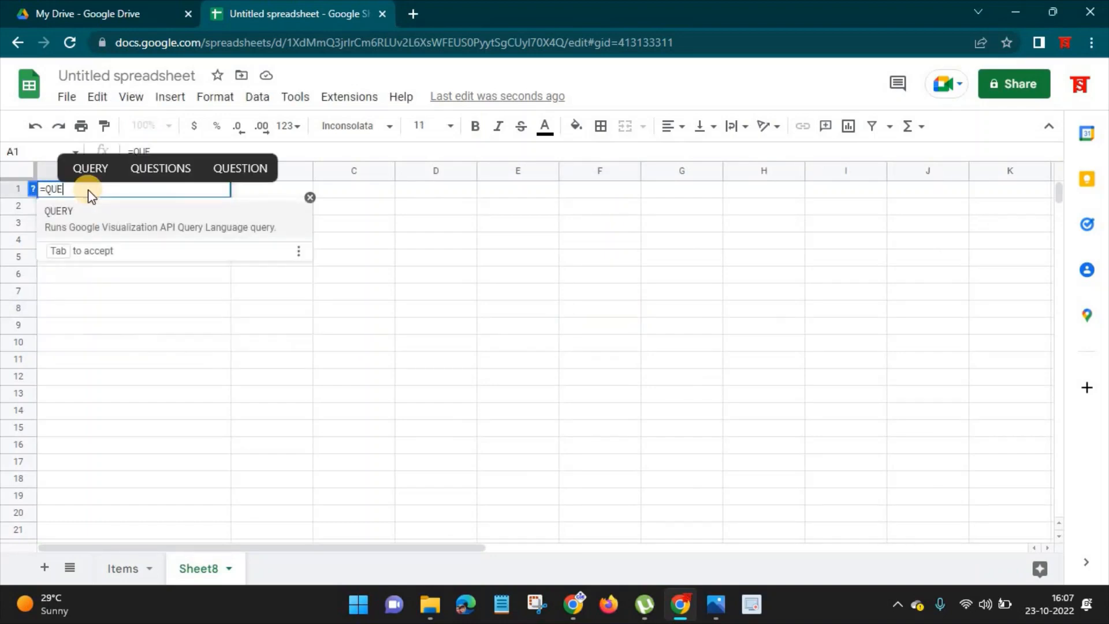
pyautogui.press('Tab')
pyautogui.click(123, 568)
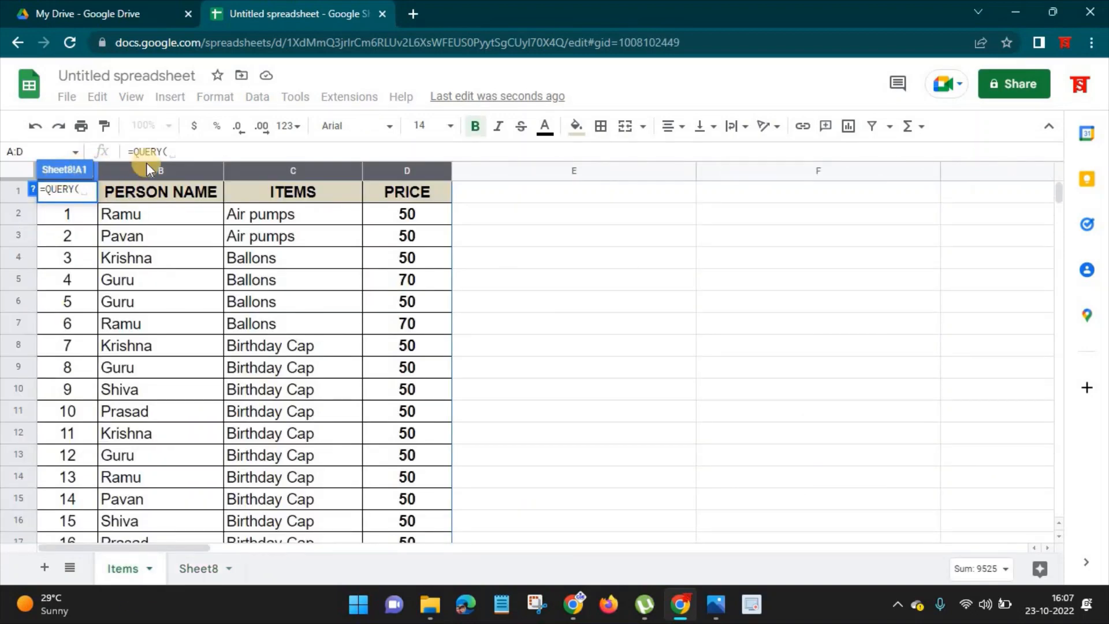
pyautogui.moveTo(283, 166); pyautogui.dragTo(421, 166)
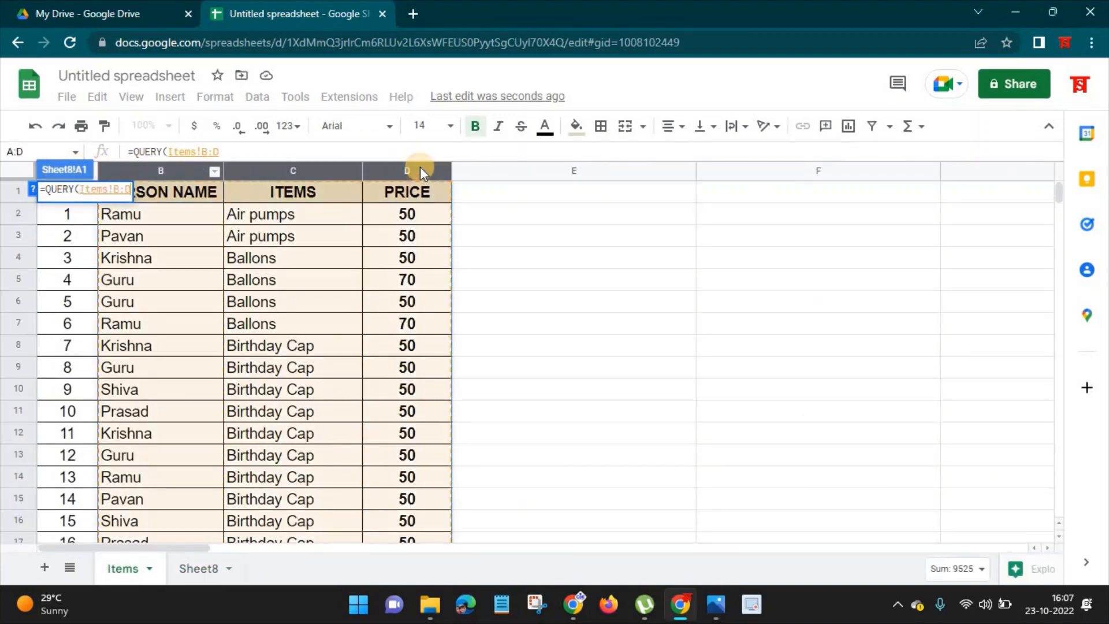
pyautogui.write(',')
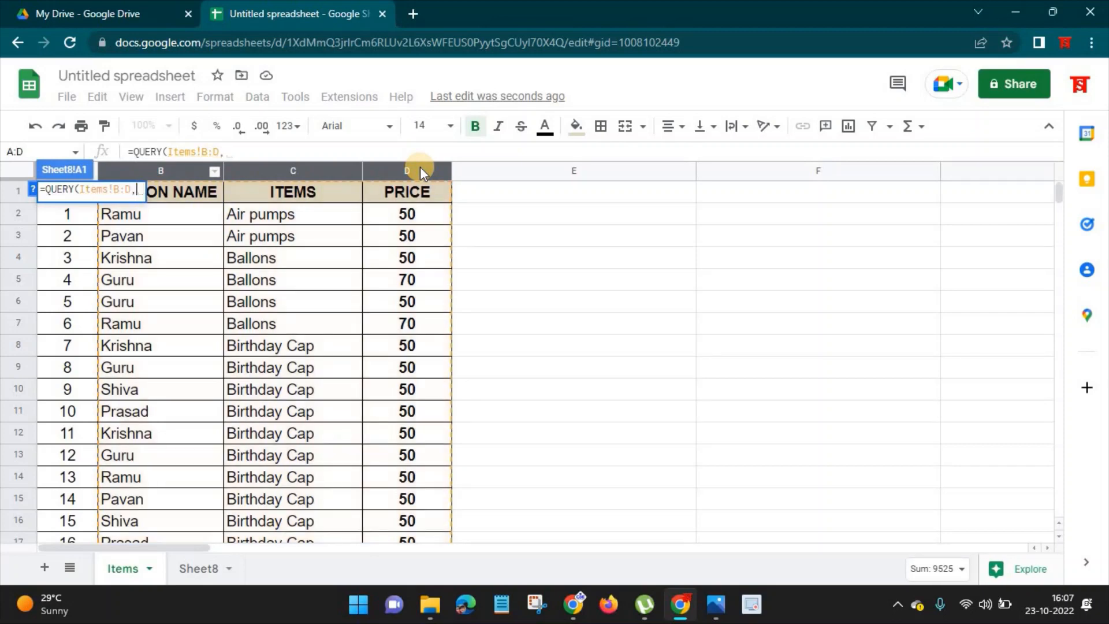
# Step: Complete A1's QUERY formula with the query text "Select B" and enter it
pyautogui.write('"')
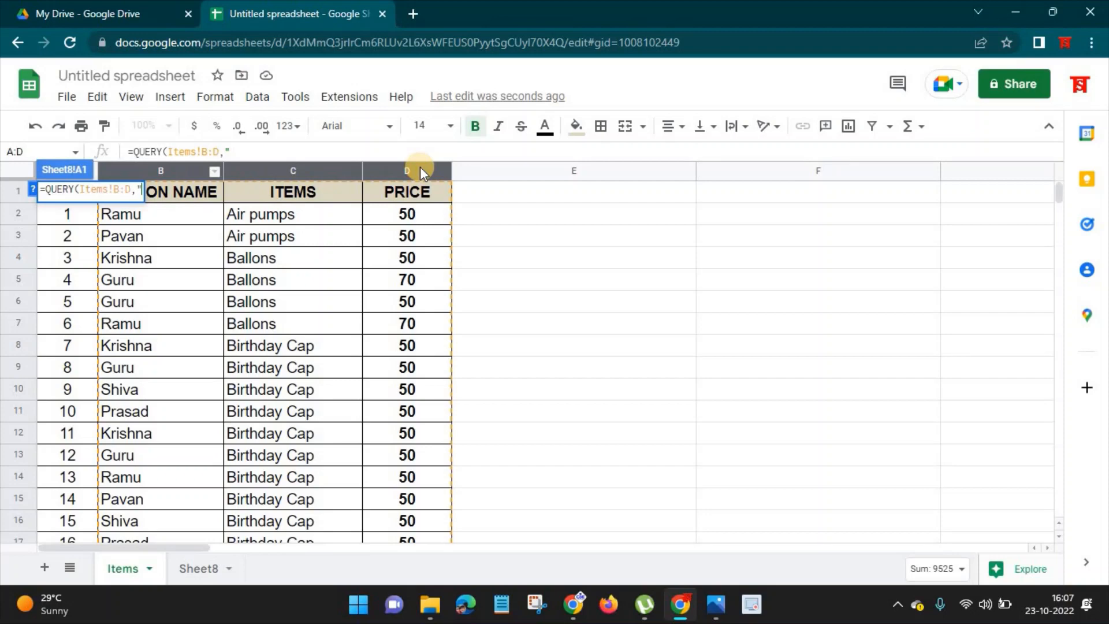
pyautogui.write('Select')
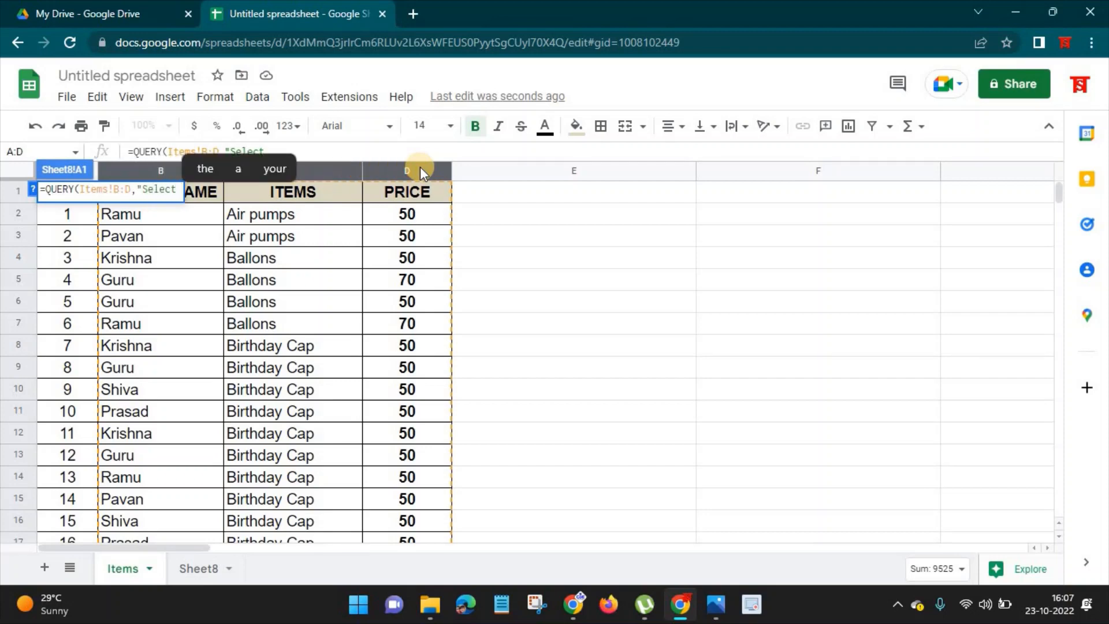
pyautogui.write(' B')
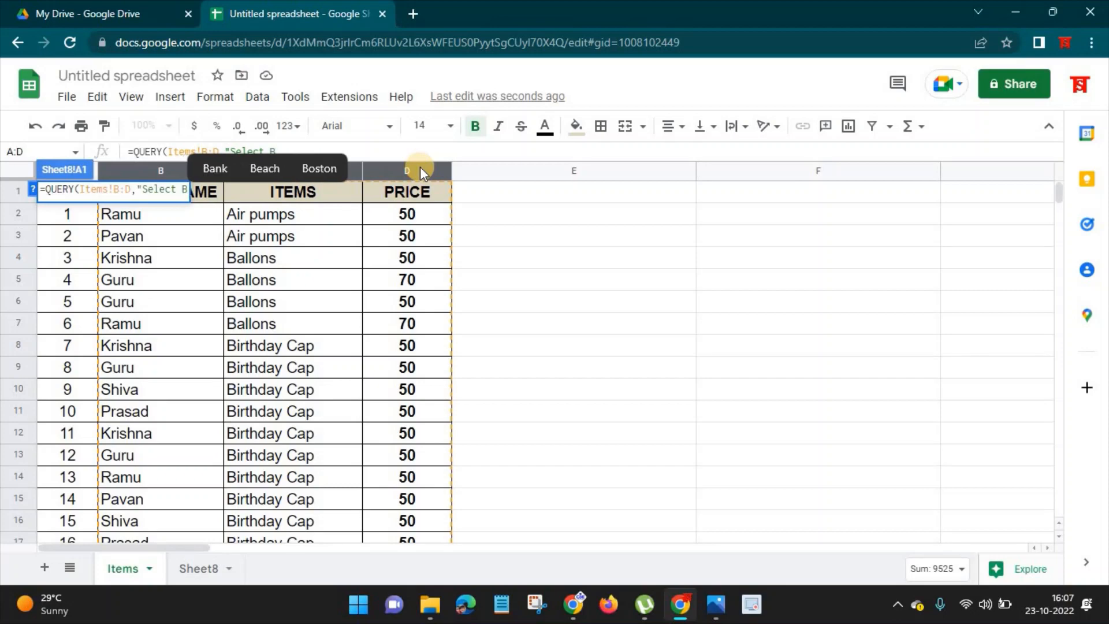
pyautogui.write('")')
pyautogui.press('Return')
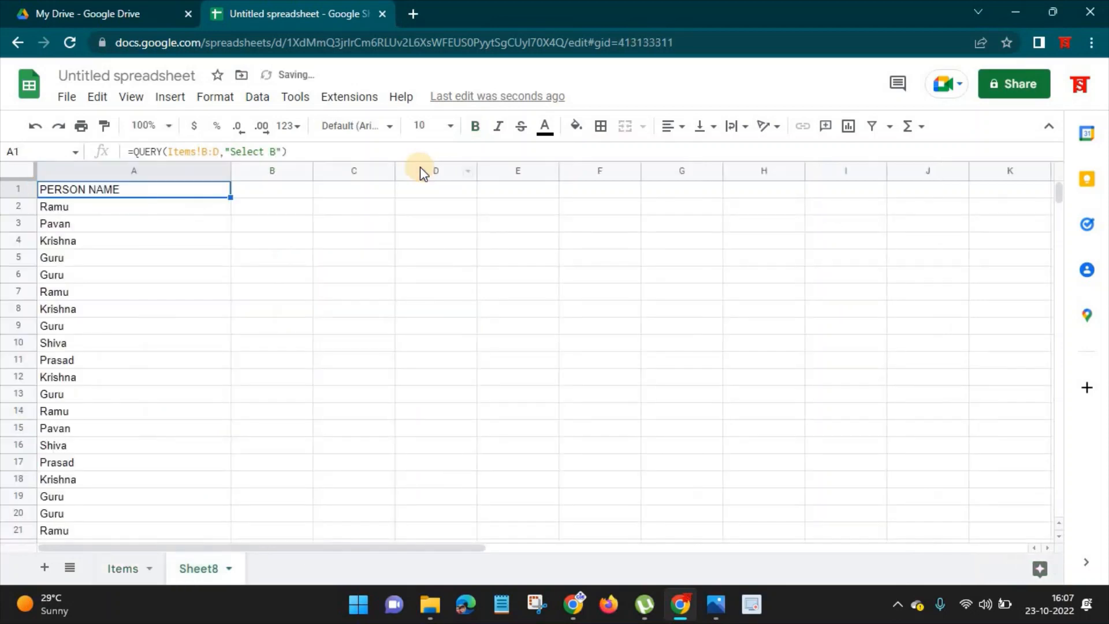
# Step: Extend the query text in A1 to "Select B,C" so it also returns the items column
pyautogui.click(277, 149)
pyautogui.write(',C')
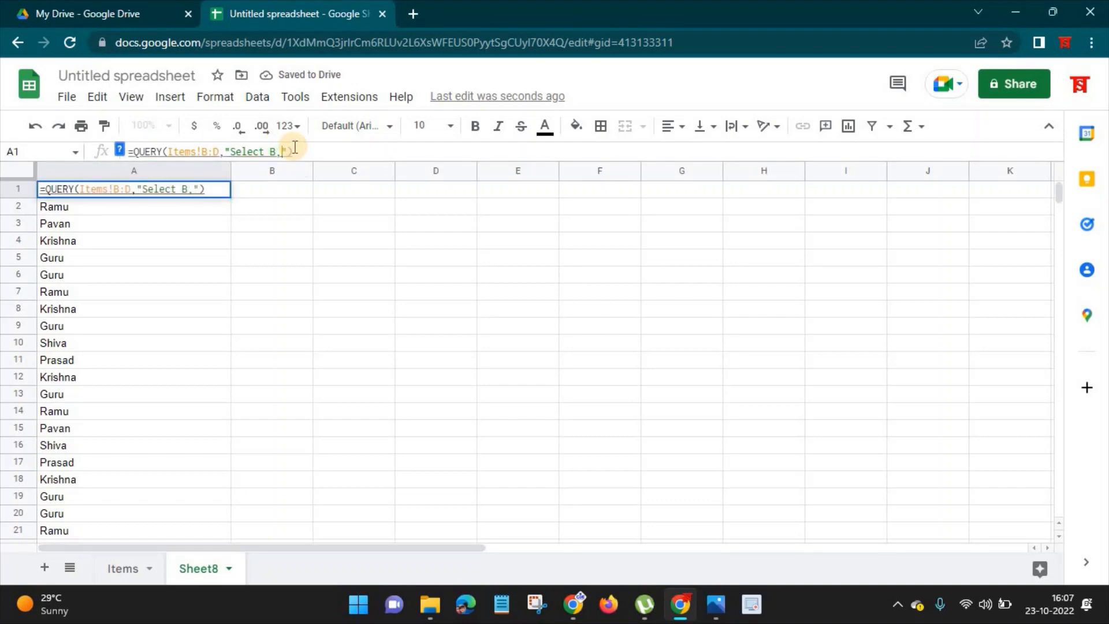
pyautogui.press('Return')
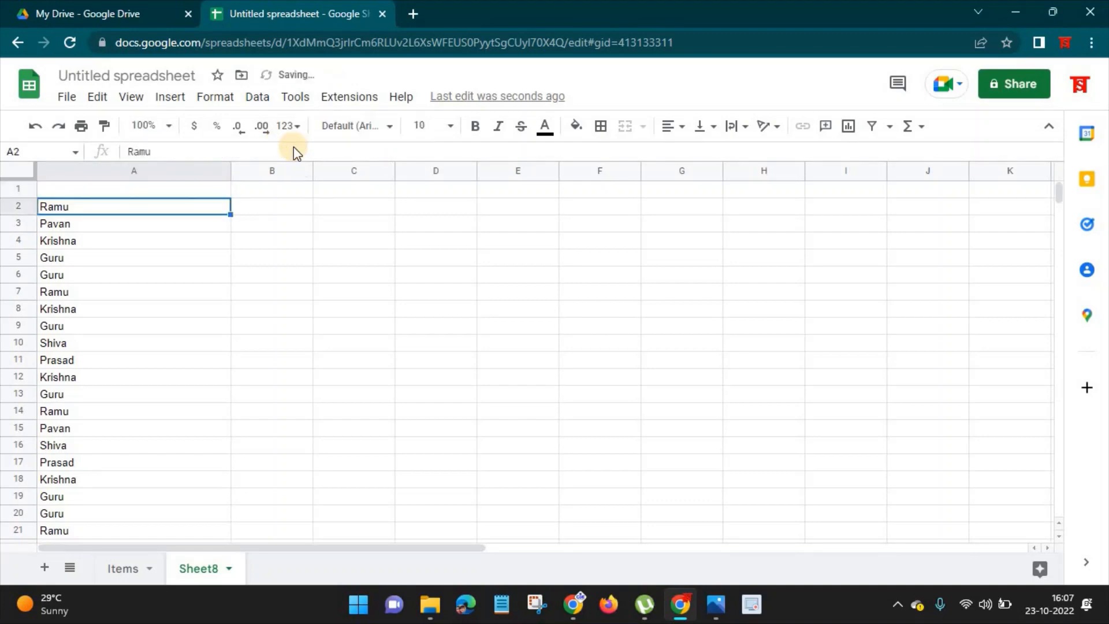
pyautogui.click(125, 192)
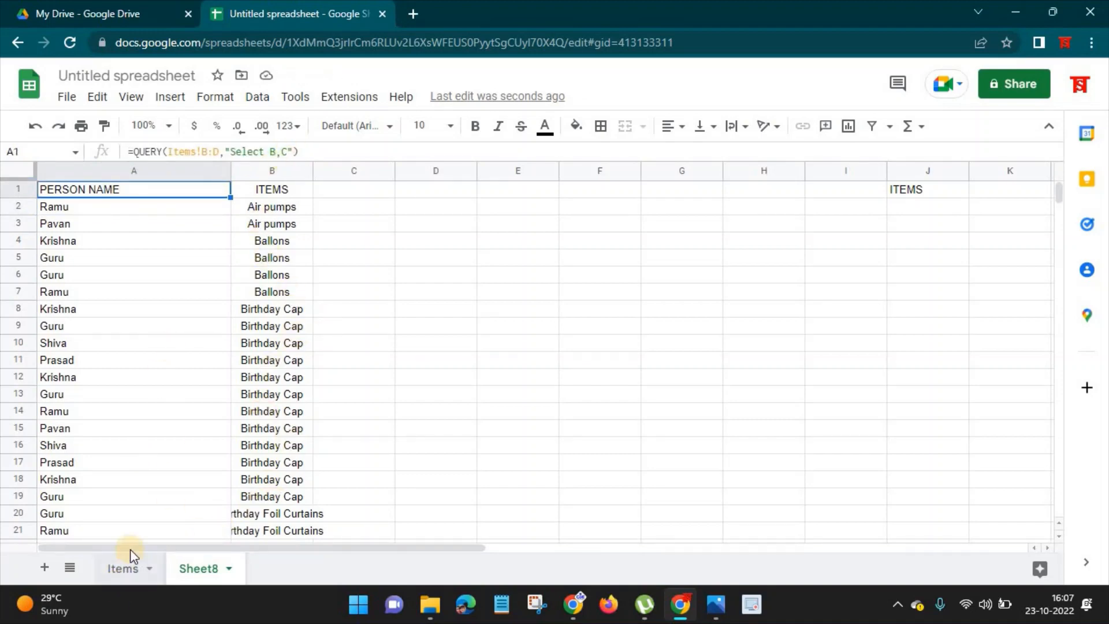
# Step: Check the column order on the Items sheet, and change A1's query text on Sheet8 to "Select D,C,B"
pyautogui.click(126, 564)
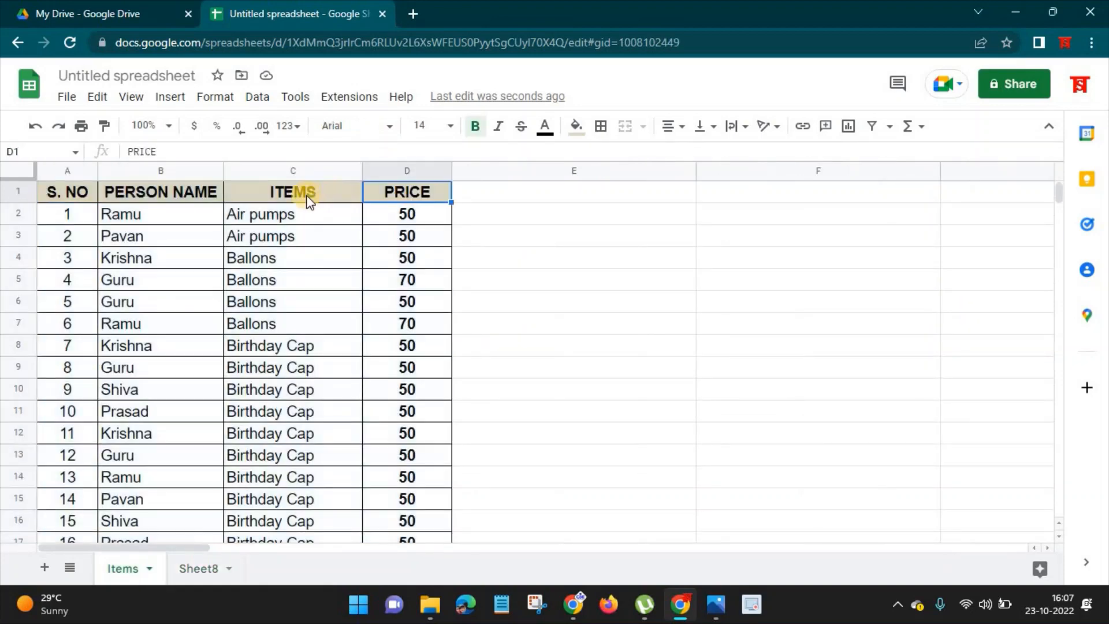
pyautogui.click(237, 195)
pyautogui.click(172, 192)
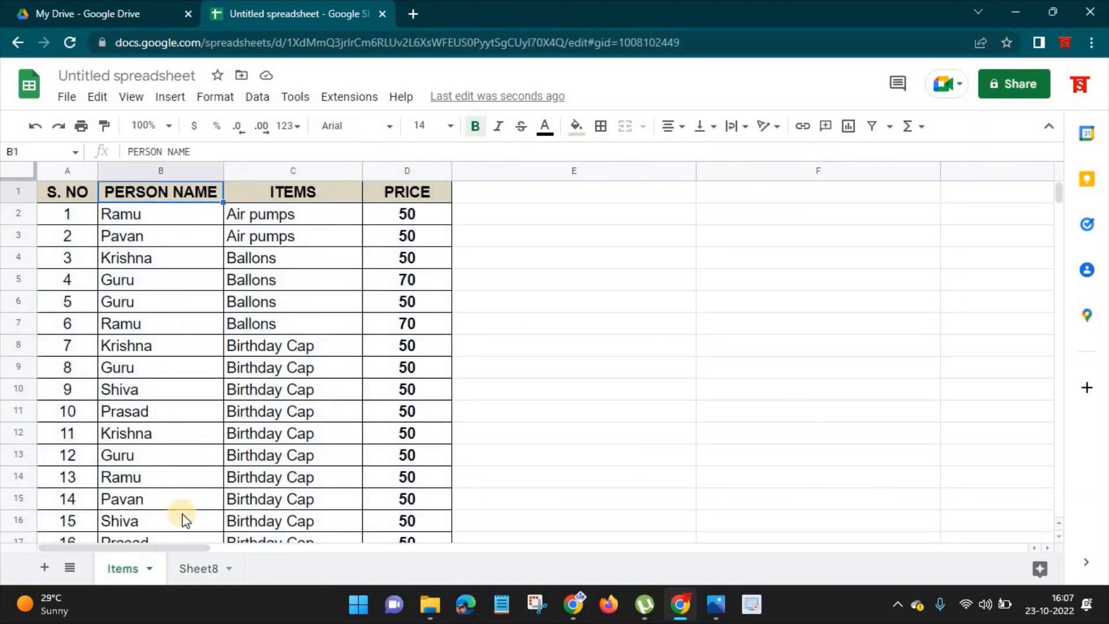
pyautogui.click(198, 570)
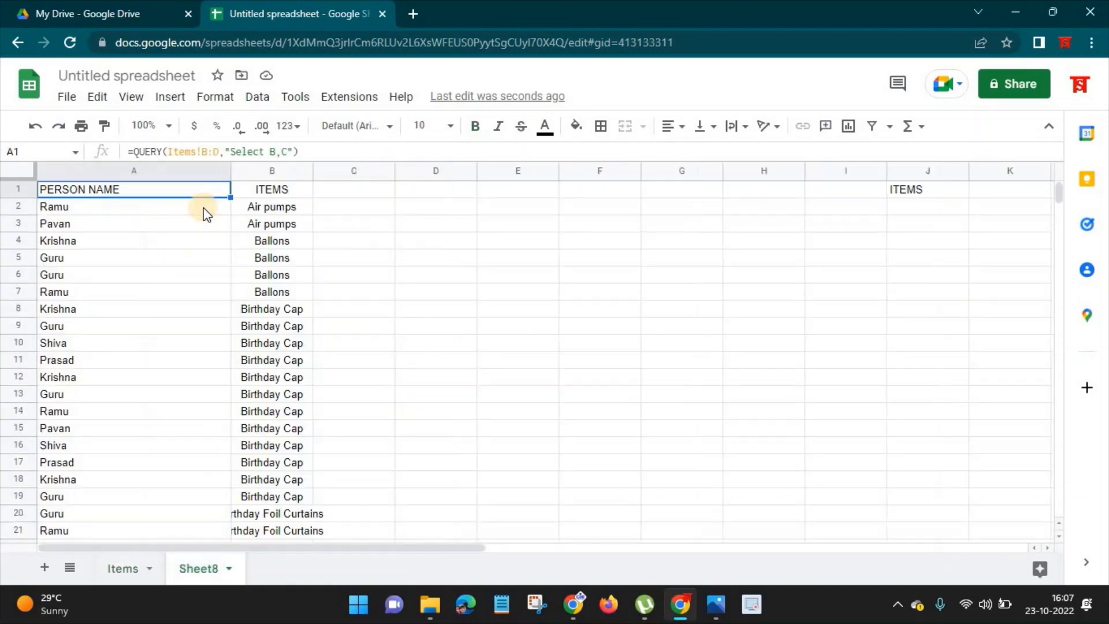
pyautogui.click(272, 147)
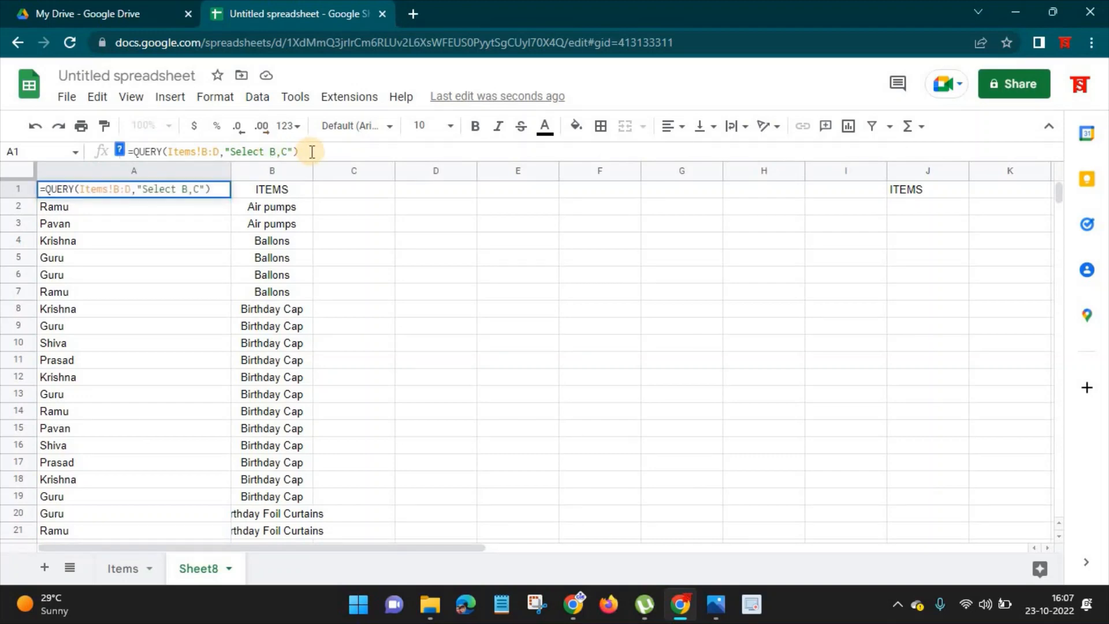
pyautogui.write('D')
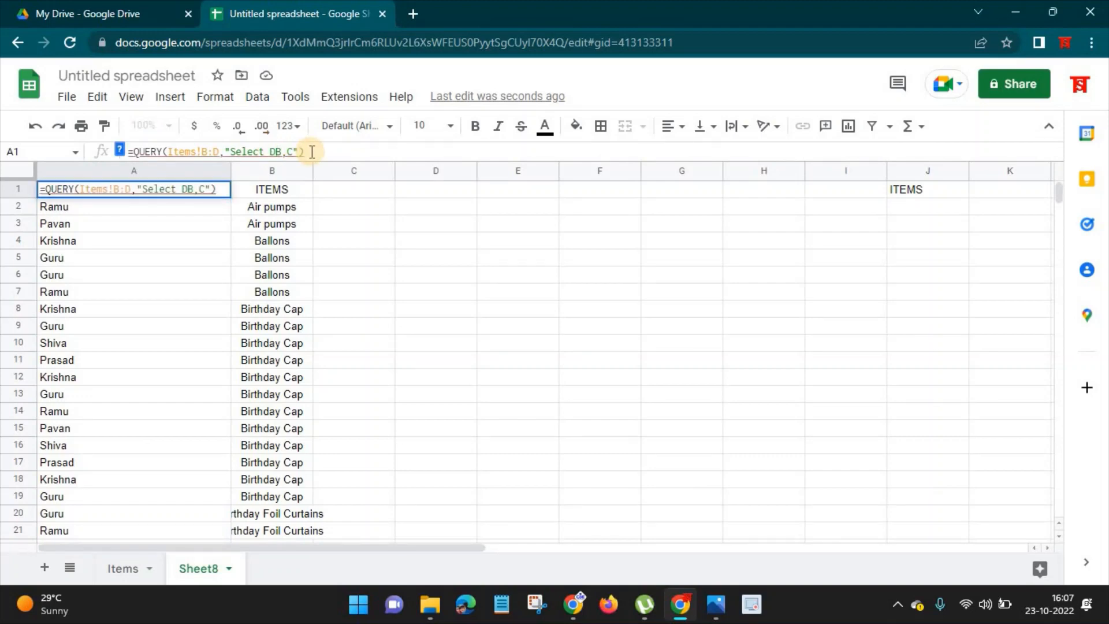
pyautogui.write(',')
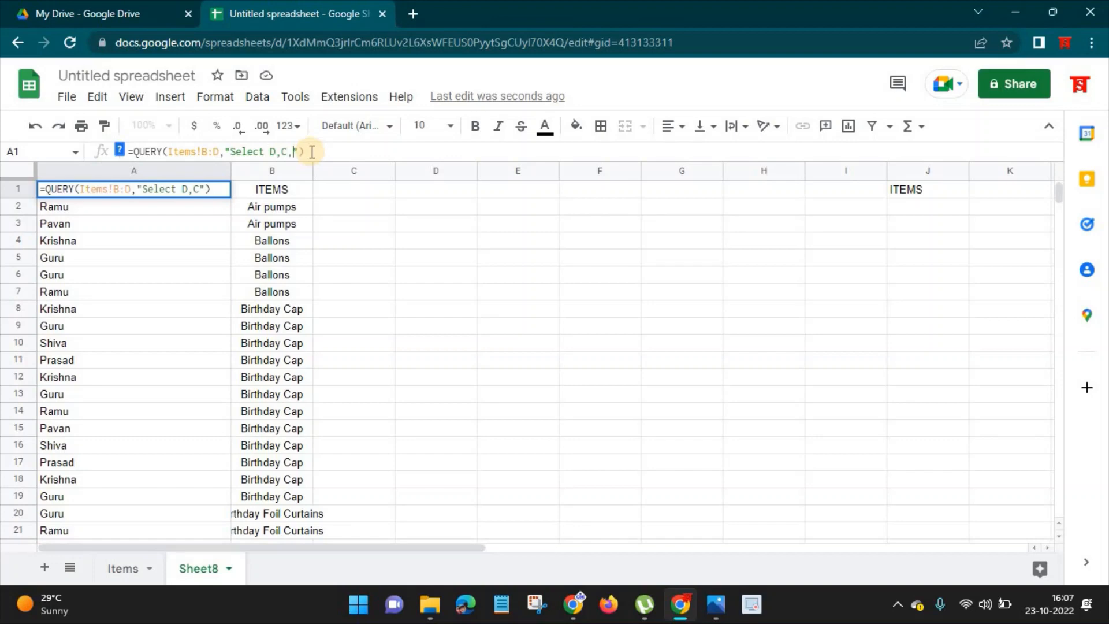
pyautogui.write('B')
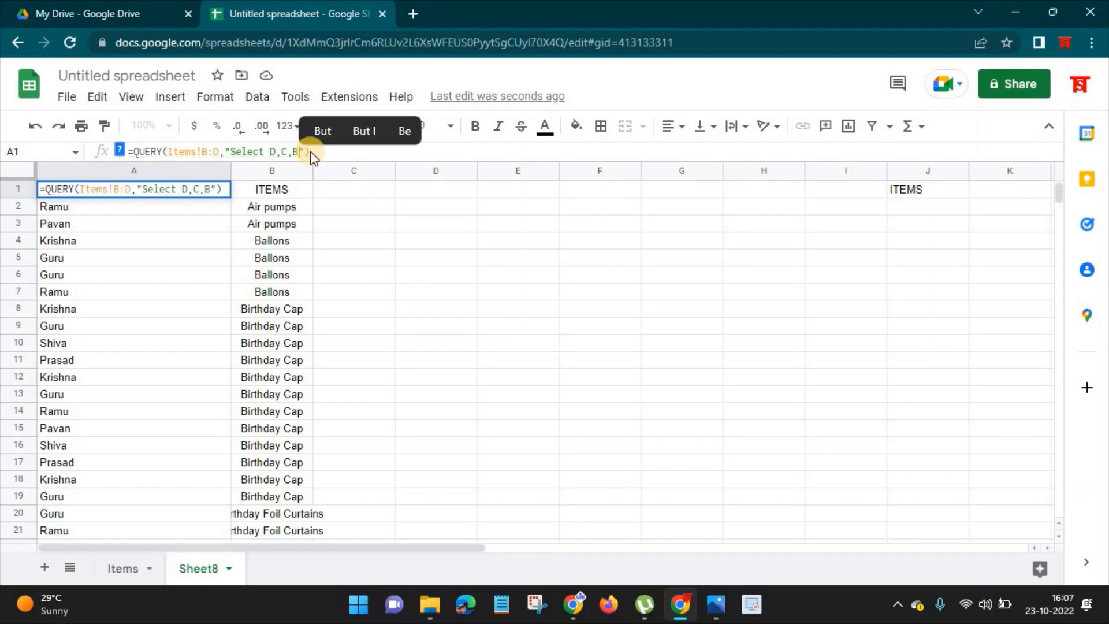
pyautogui.press('Return')
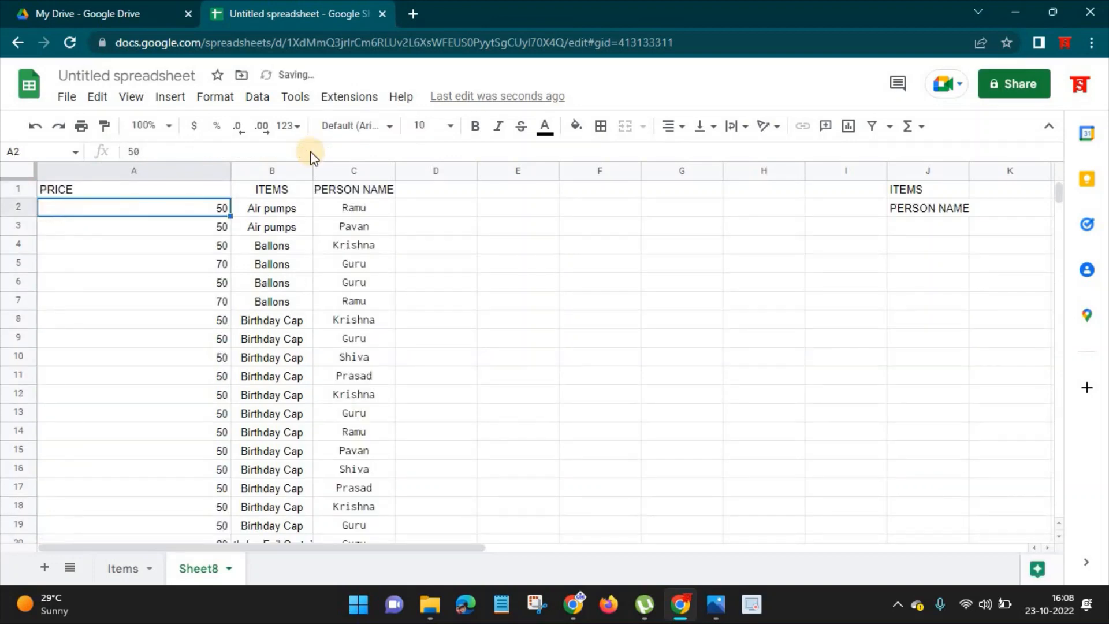
# Step: Centre-align the contents of columns A to C on Sheet8
pyautogui.click(218, 173)
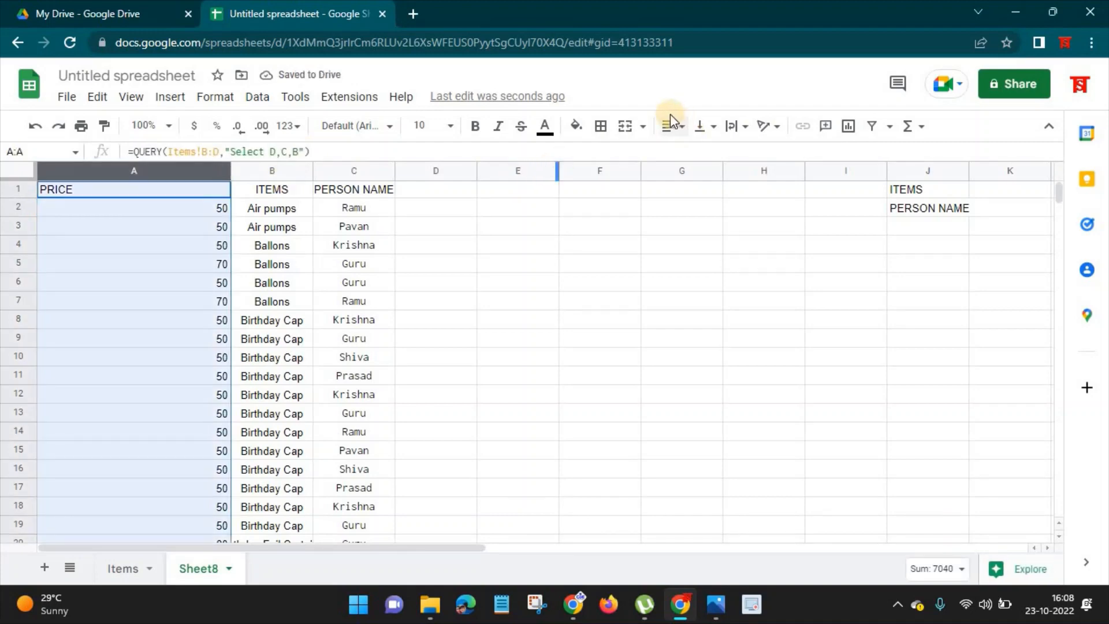
pyautogui.click(669, 125)
pyautogui.click(689, 154)
pyautogui.click(601, 255)
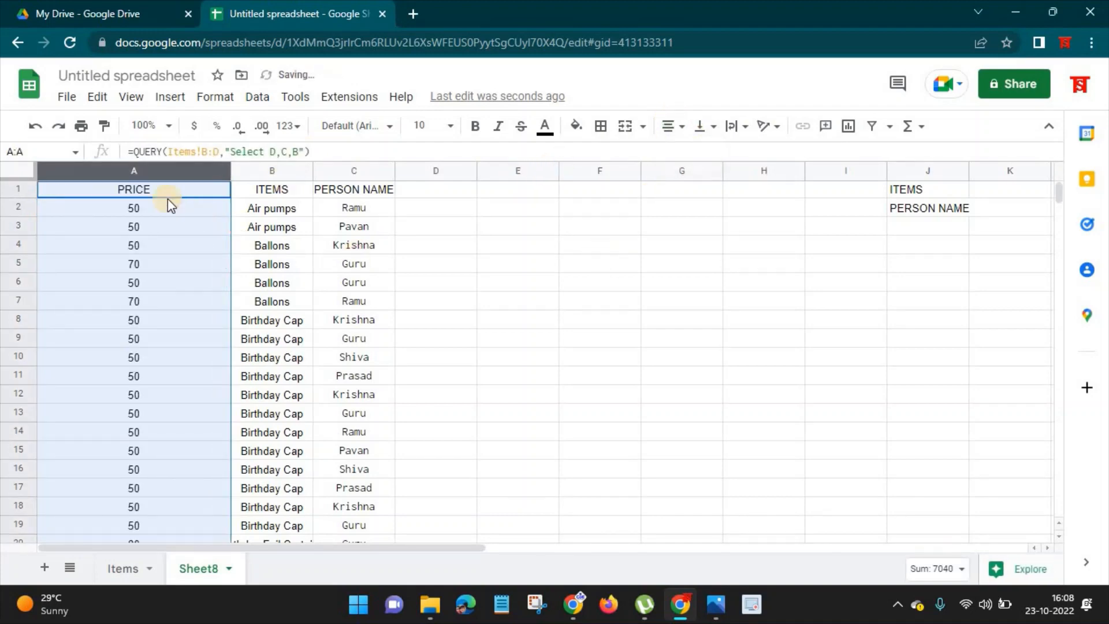
pyautogui.moveTo(173, 190); pyautogui.dragTo(398, 189)
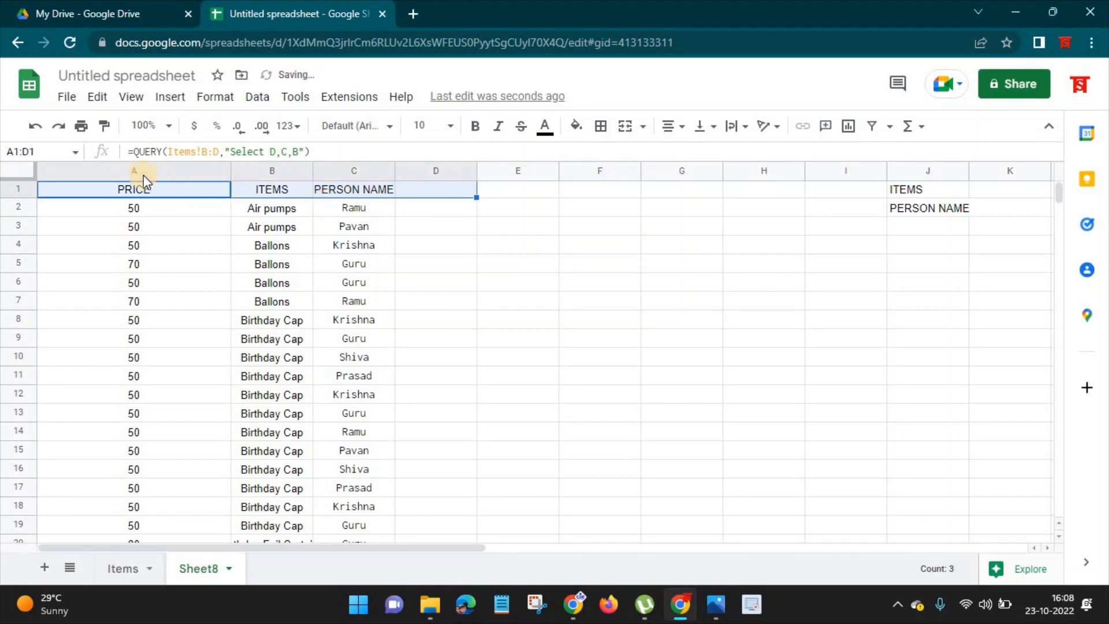
pyautogui.moveTo(143, 174); pyautogui.dragTo(467, 169)
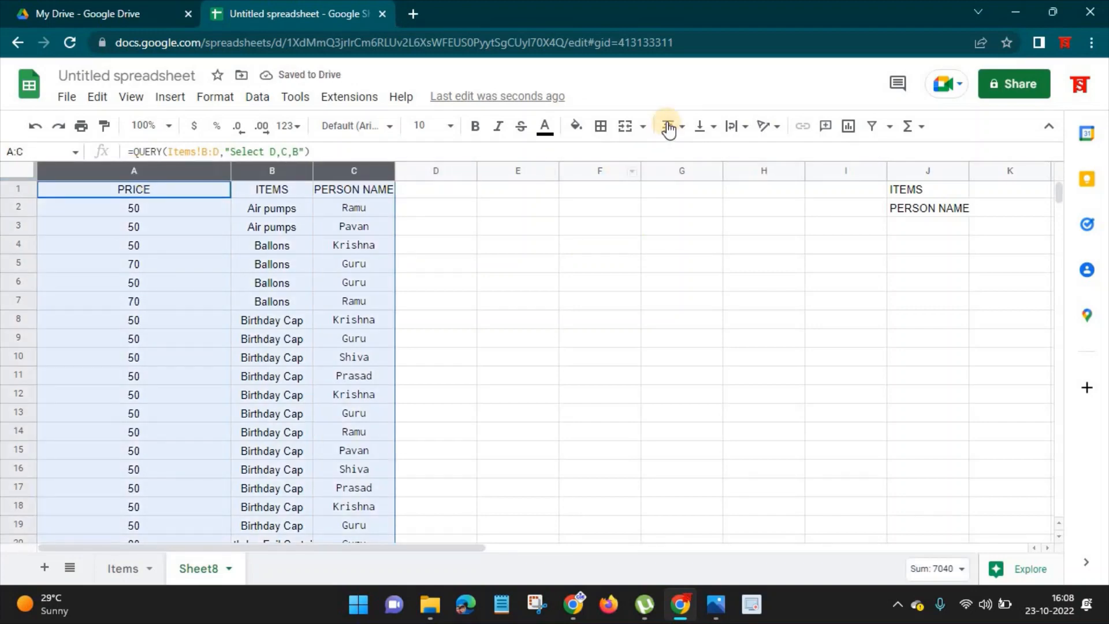
pyautogui.click(668, 128)
pyautogui.click(688, 155)
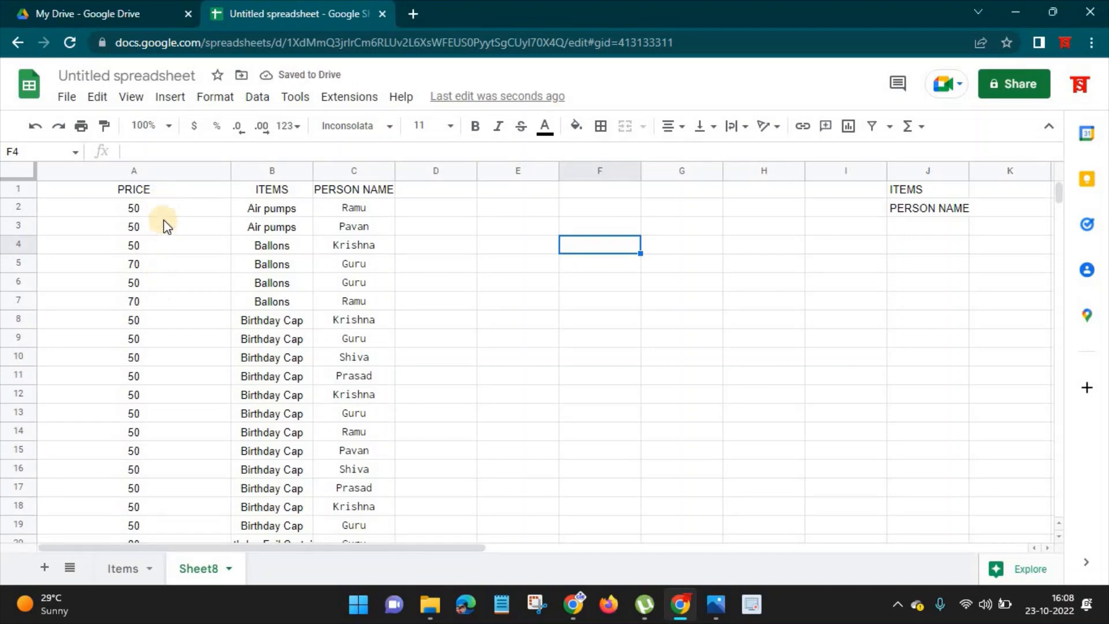
# Step: View the formula list in Untitled drawing (6).png, and start a FILTER formula in E1 of Sheet8 with A:C as its range
pyautogui.click(716, 604)
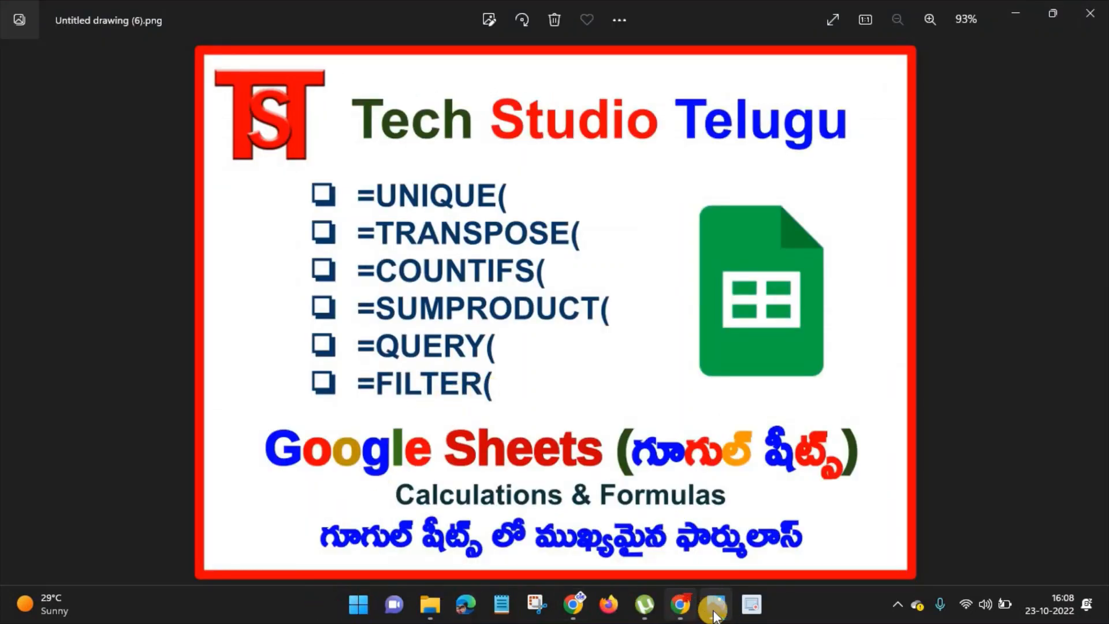
pyautogui.moveTo(714, 616)
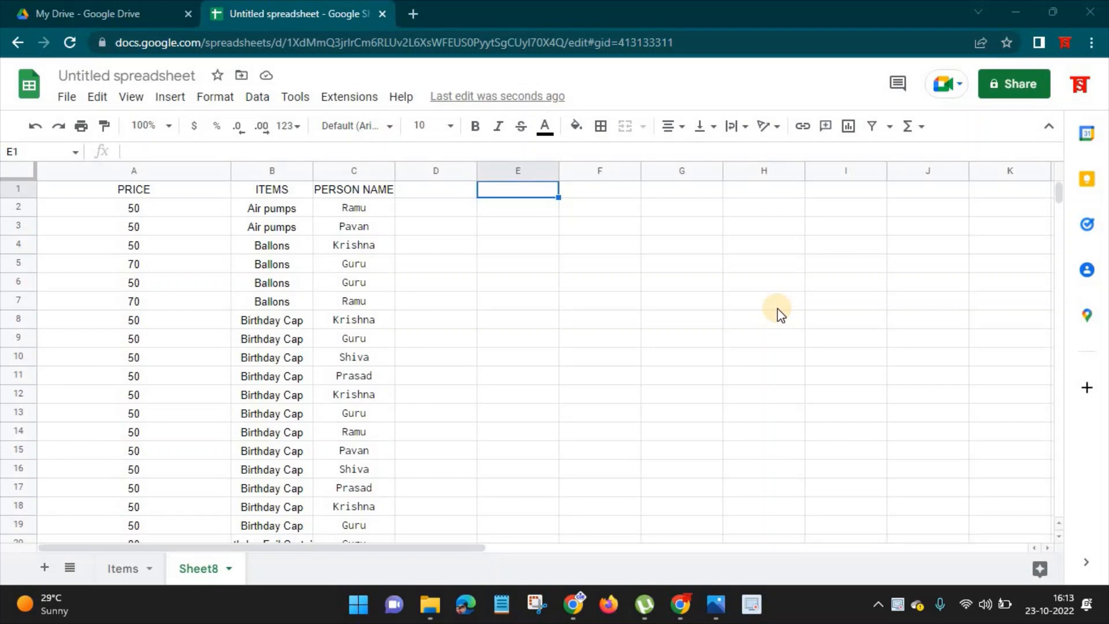
pyautogui.click(506, 194)
pyautogui.write('=')
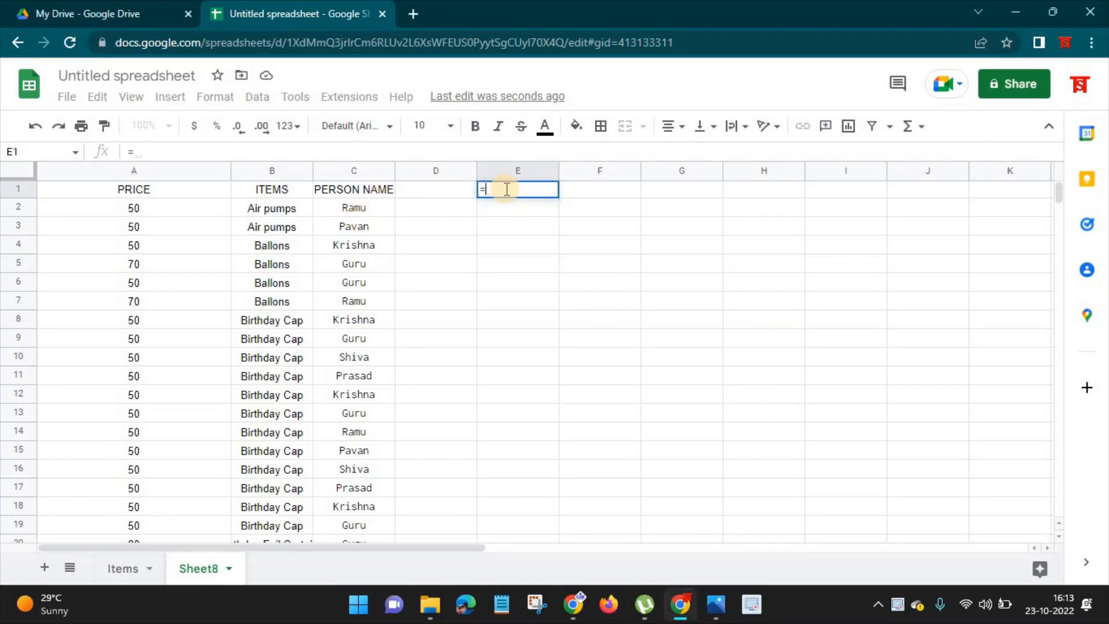
pyautogui.write('filter')
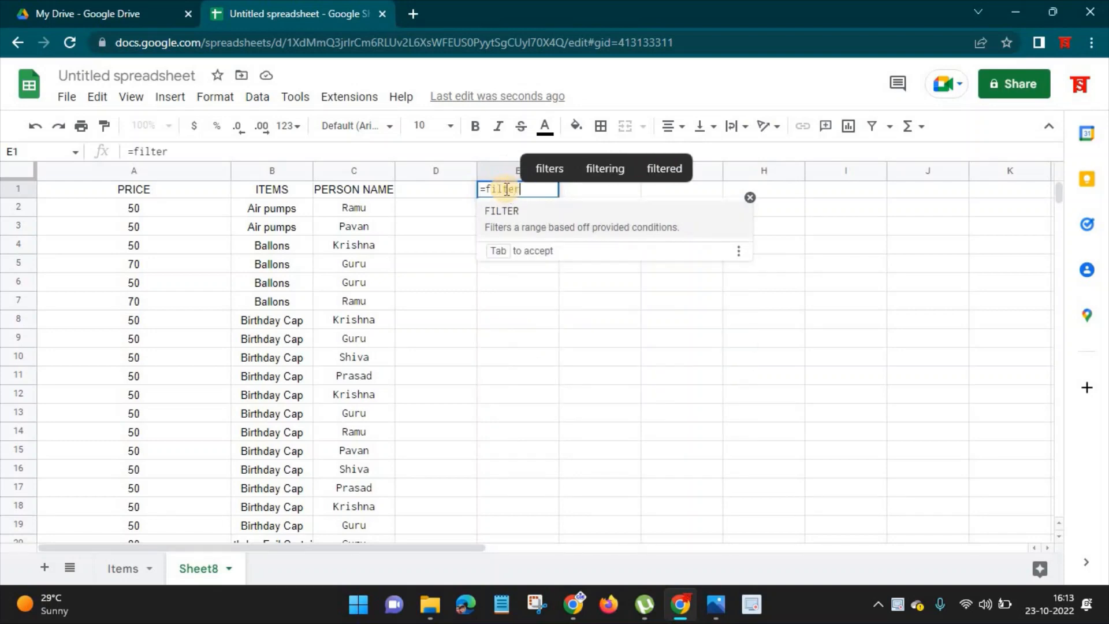
pyautogui.press('Tab')
pyautogui.moveTo(123, 180); pyautogui.dragTo(356, 175)
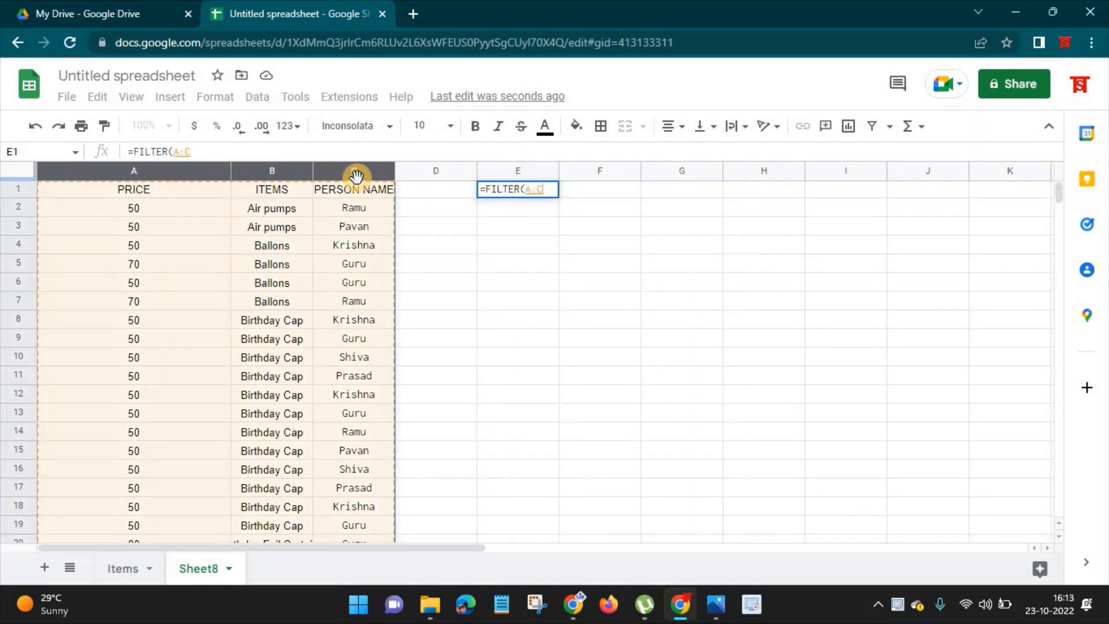
pyautogui.write(',')
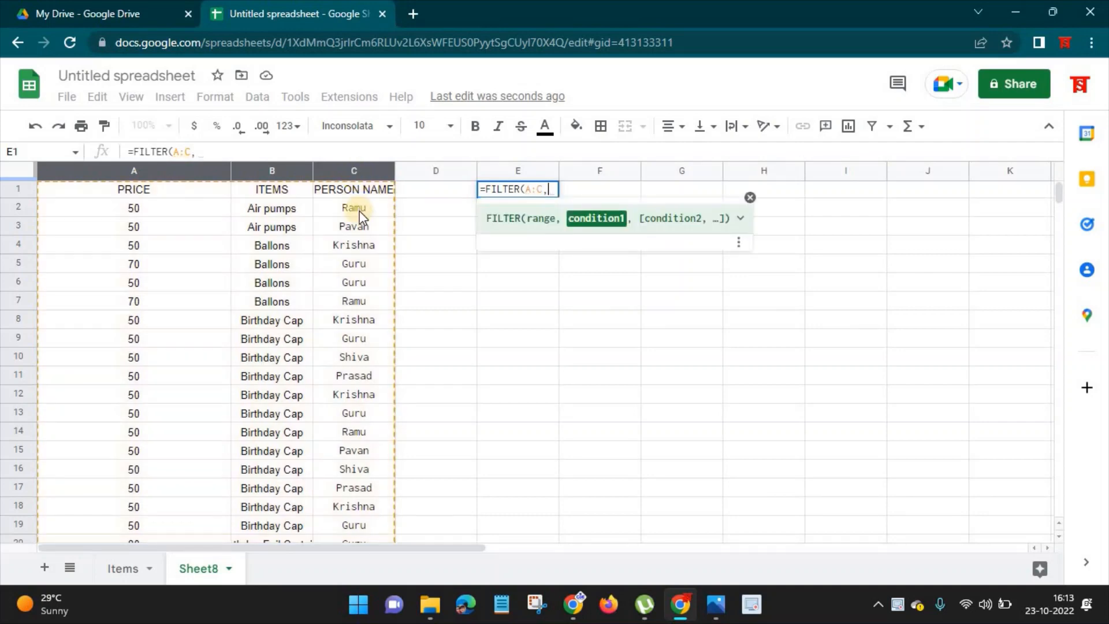
# Step: Complete E1's FILTER formula with the condition that column C equals the person's name shown in C2, and enter it
pyautogui.click(358, 170)
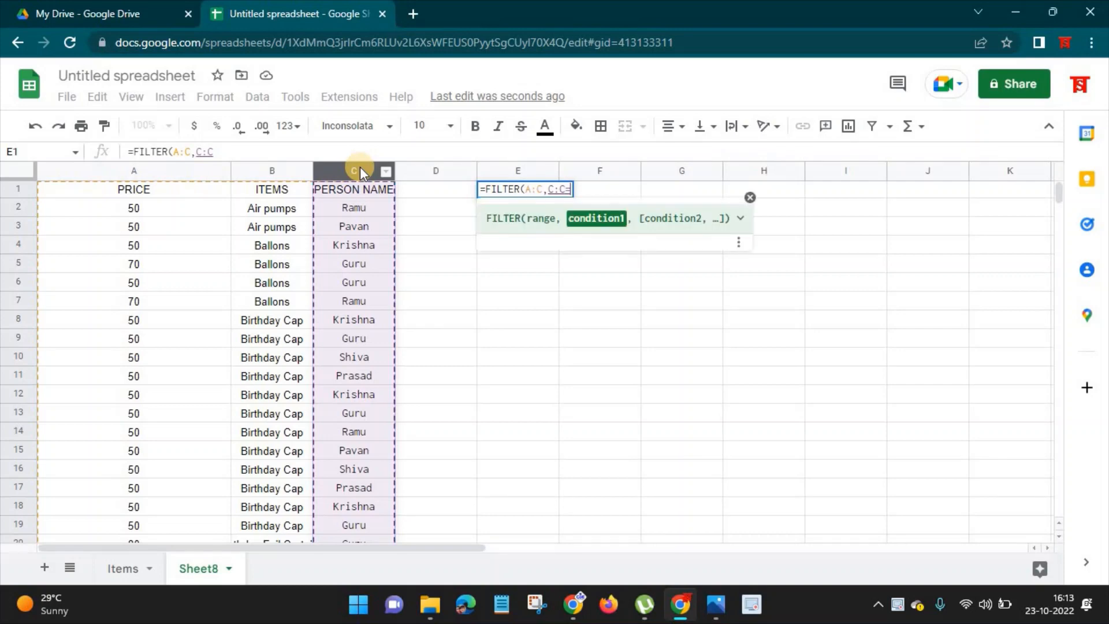
pyautogui.write('="')
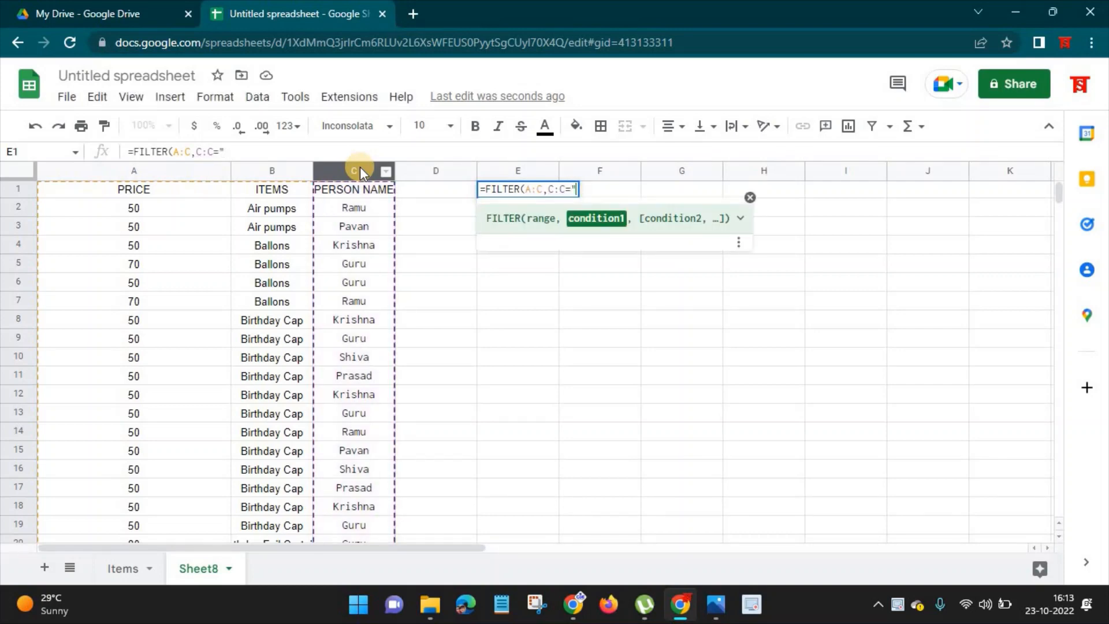
pyautogui.write('Ra')
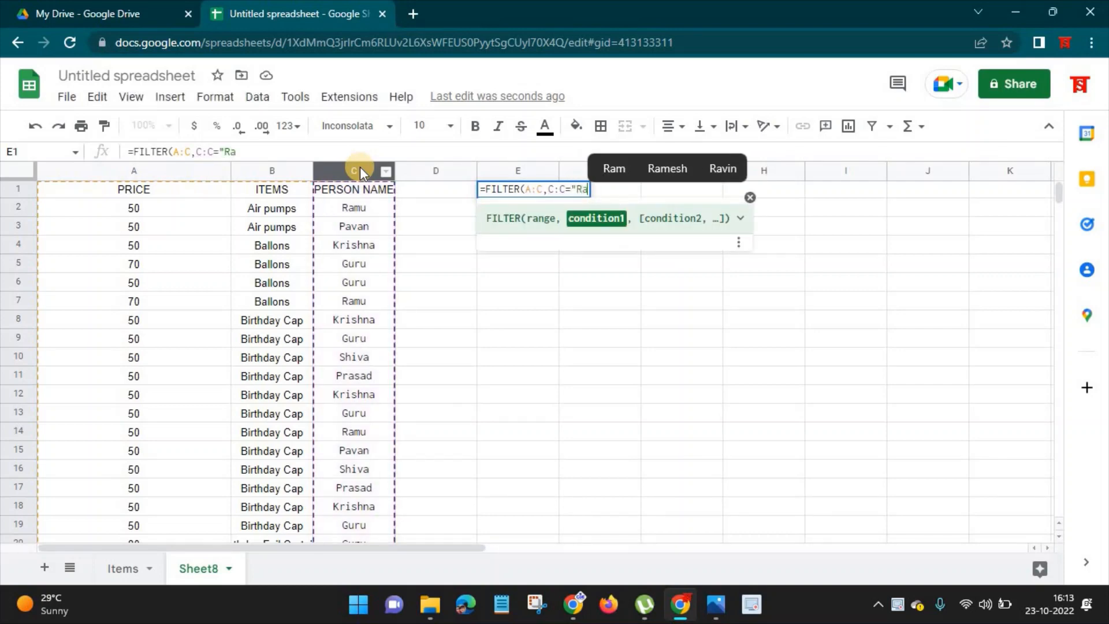
pyautogui.write('mu"')
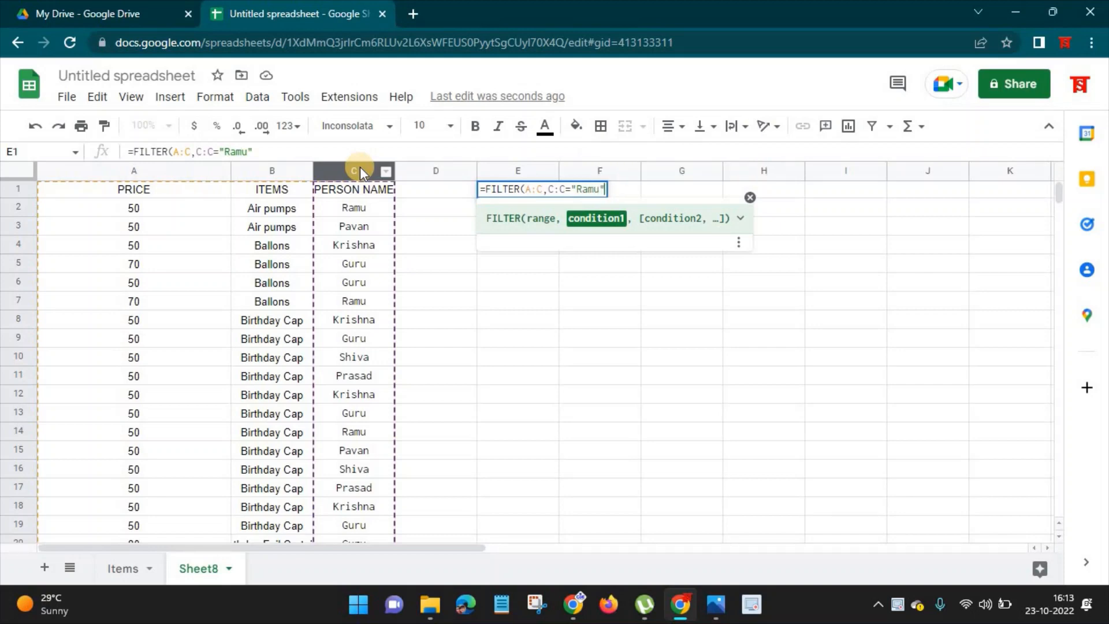
pyautogui.write(')')
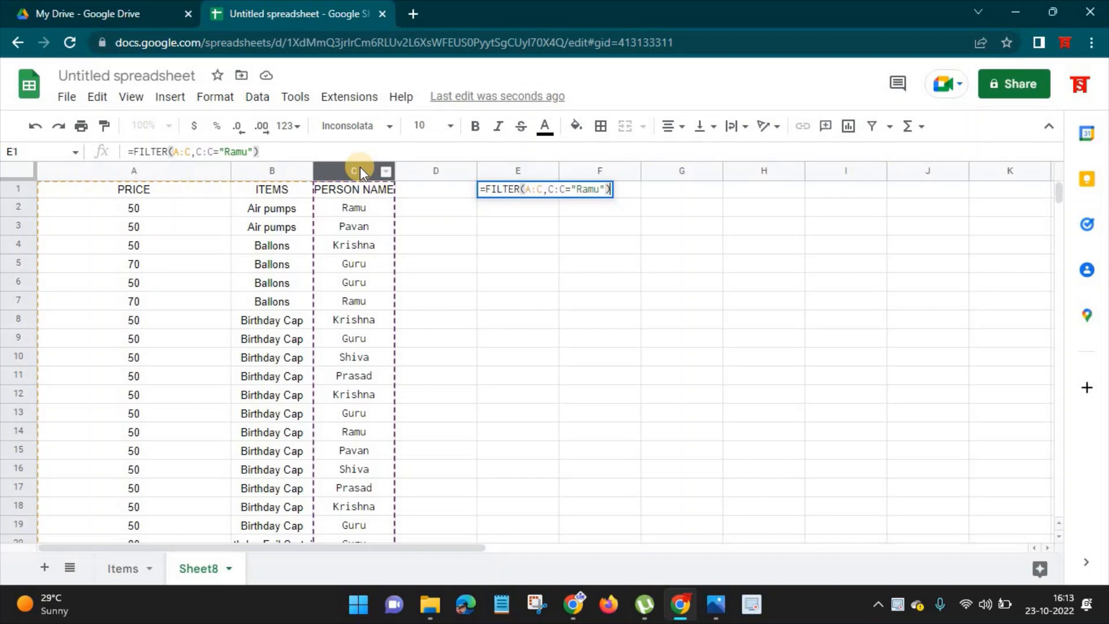
pyautogui.press('Return')
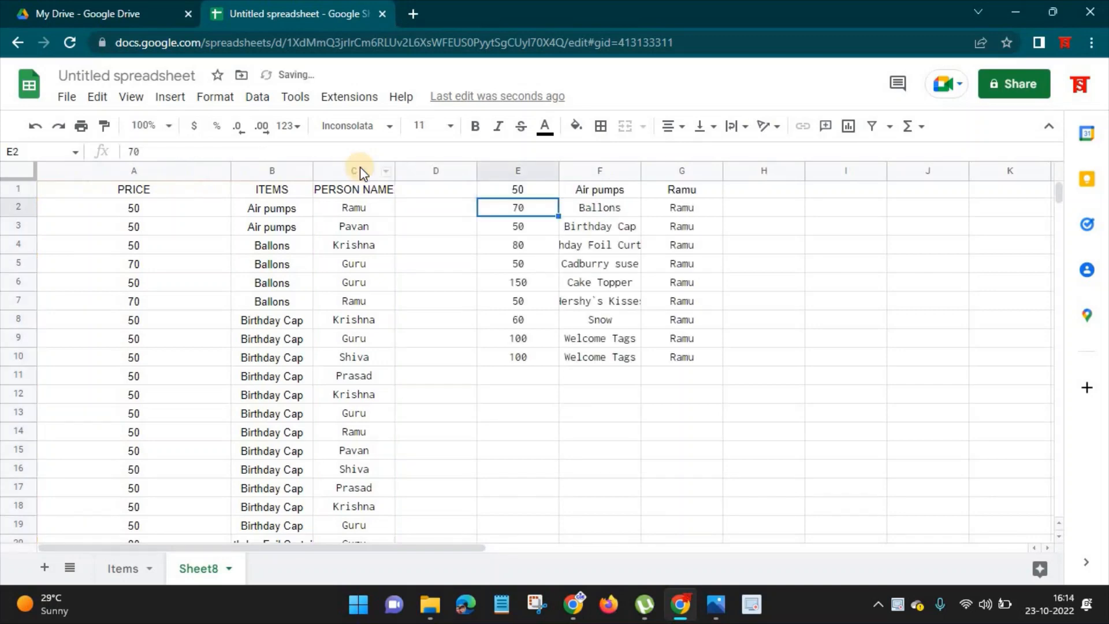
# Step: Replace the name in E1's FILTER condition with the person's name copied from C8
pyautogui.moveTo(522, 191); pyautogui.dragTo(695, 358)
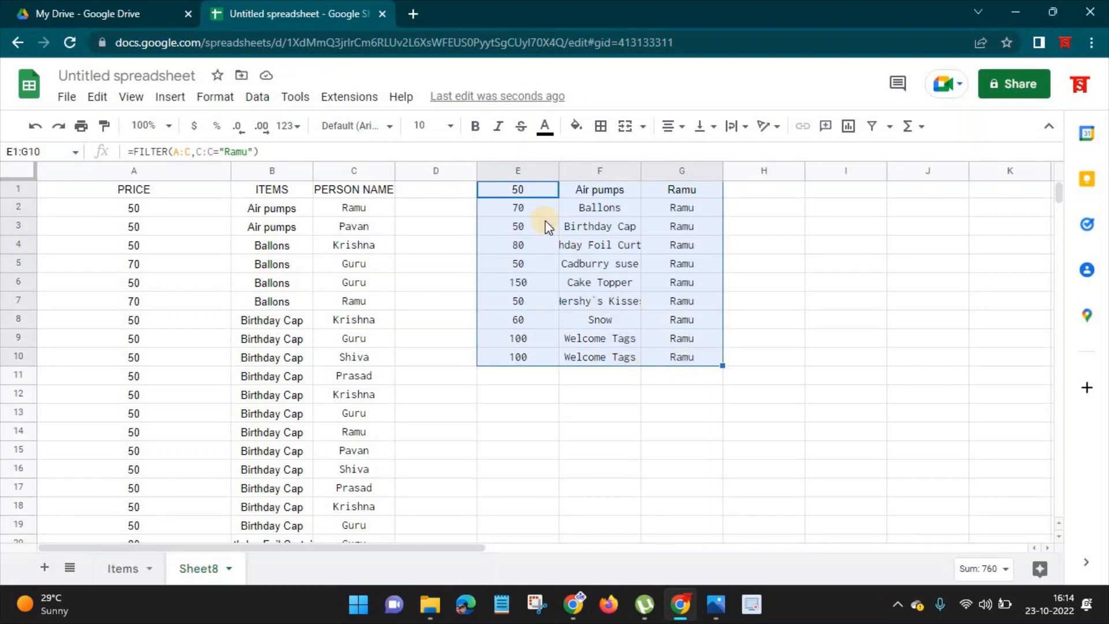
pyautogui.click(527, 190)
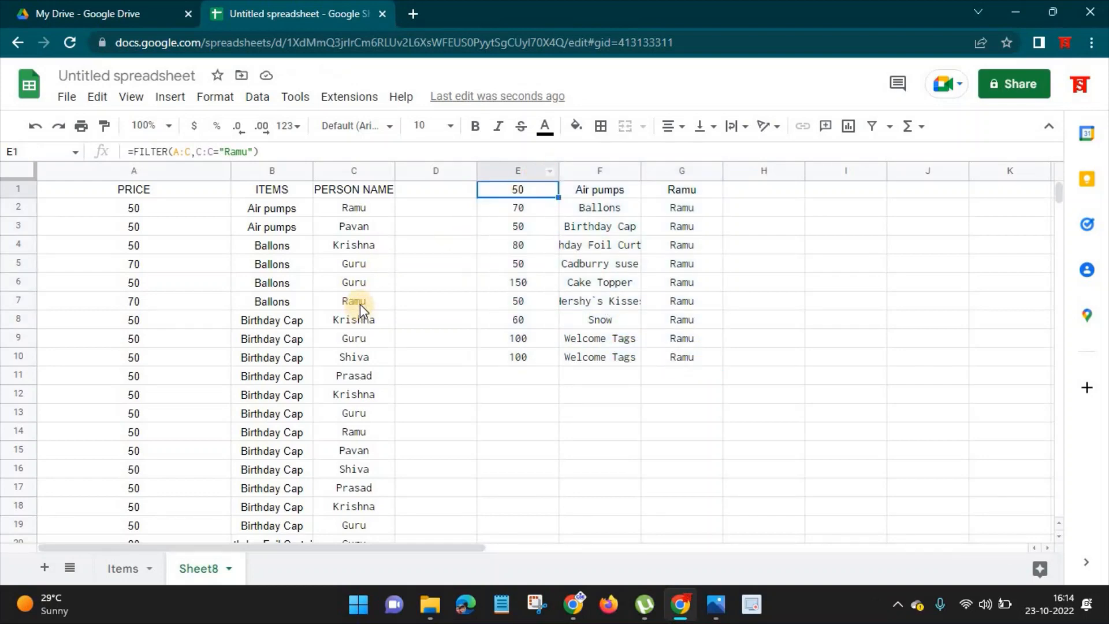
pyautogui.click(359, 302)
pyautogui.click(362, 320)
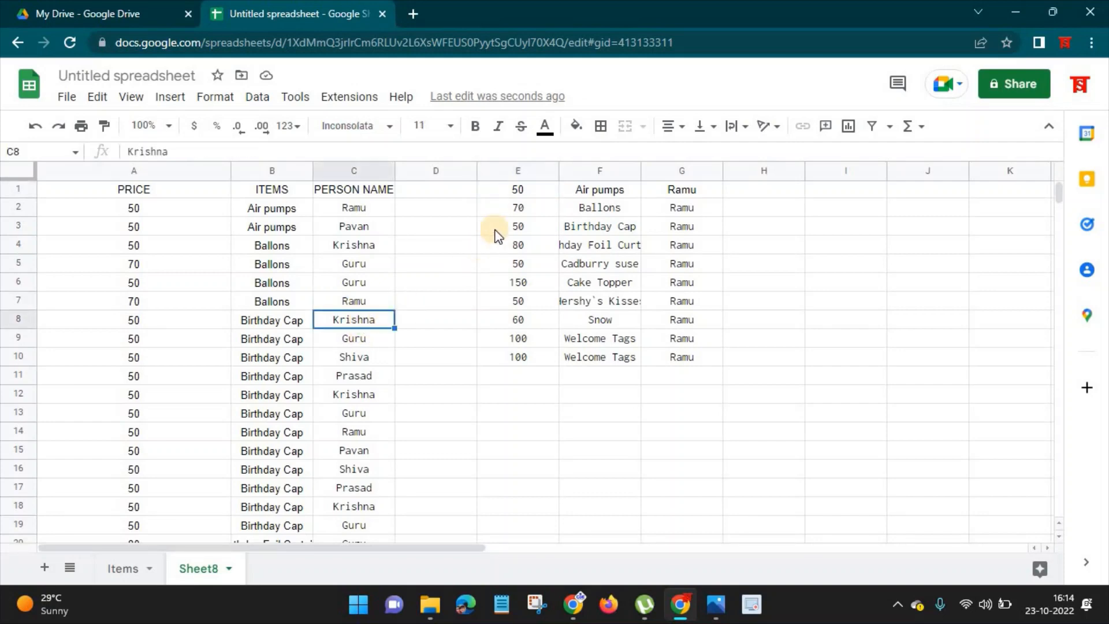
pyautogui.hotkey('ctrl', 'c')
pyautogui.click(517, 189)
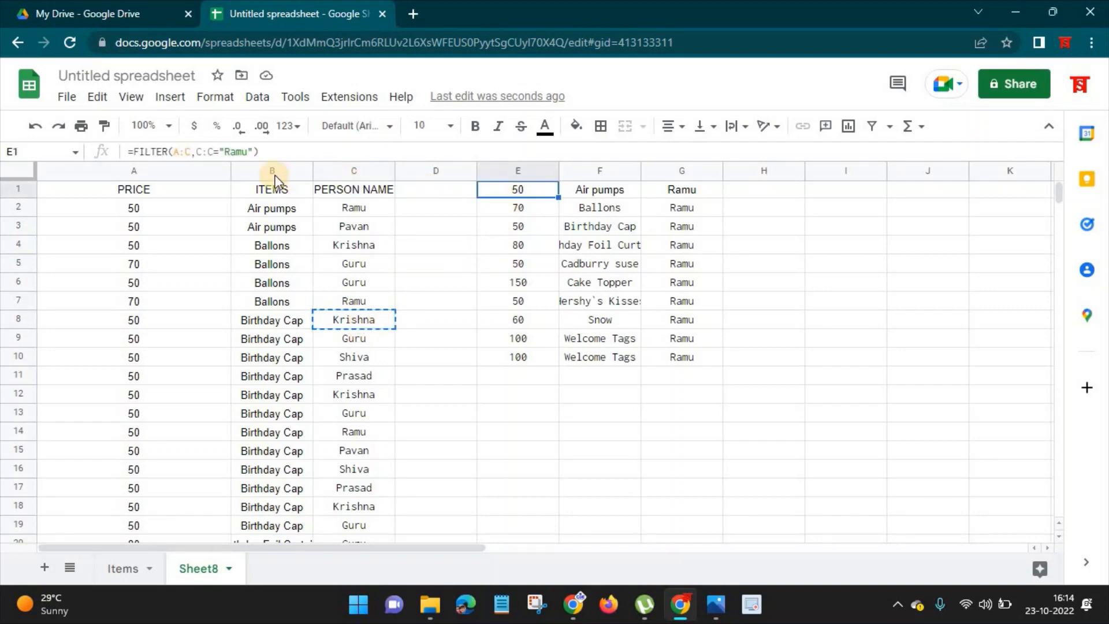
pyautogui.doubleClick(238, 150)
pyautogui.hotkey('ctrl', 'v')
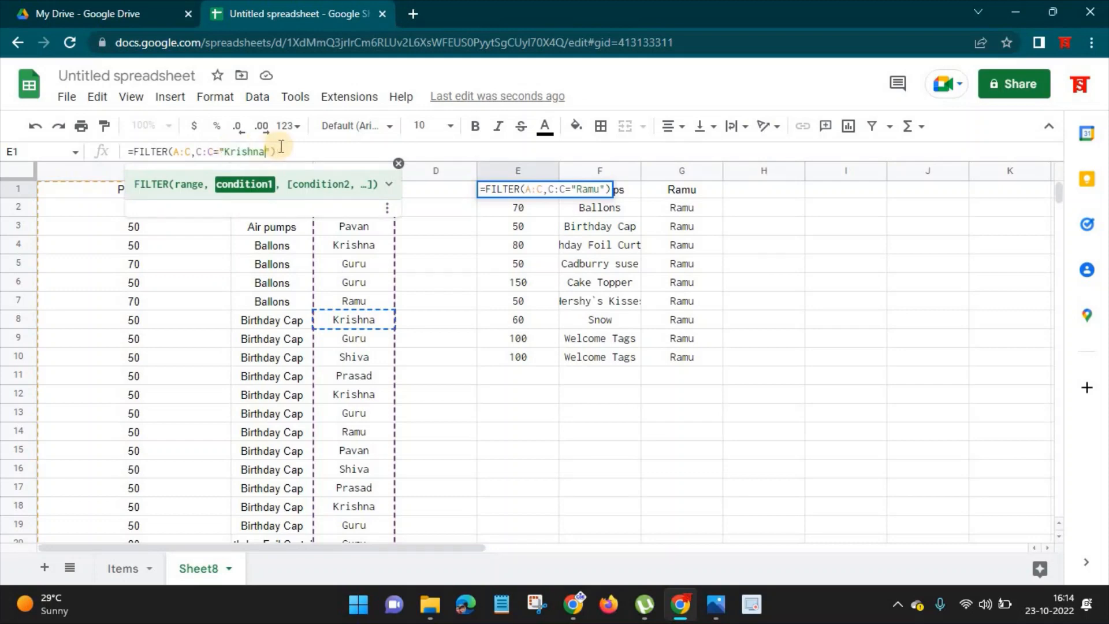
pyautogui.press('Return')
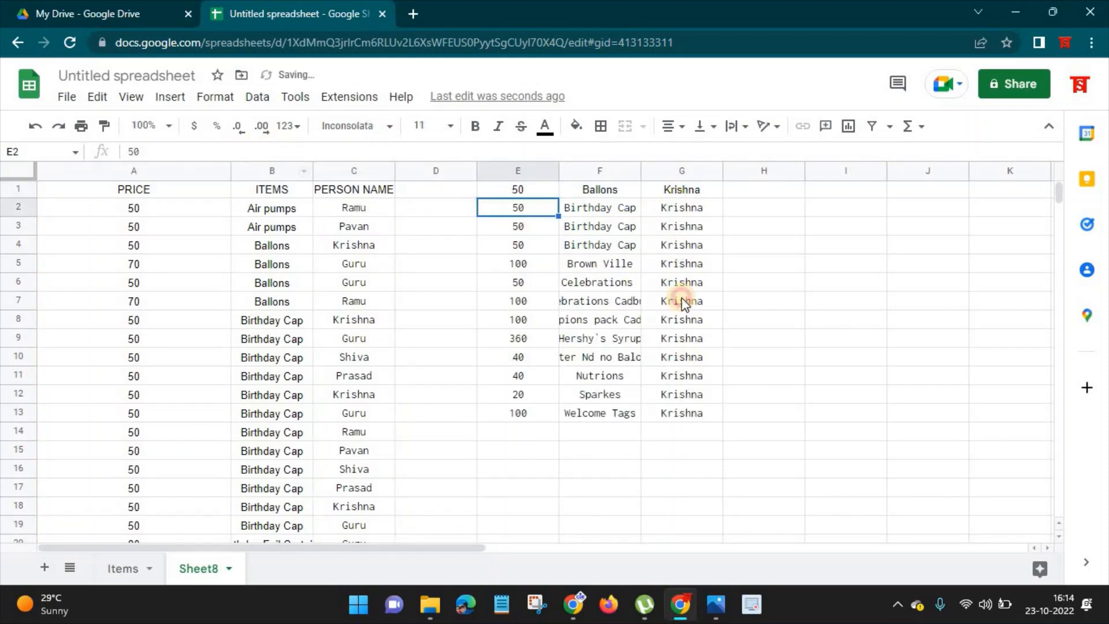
# Step: Widen column F to fit the filtered item names and left-align its contents
pyautogui.moveTo(681, 189); pyautogui.dragTo(501, 418)
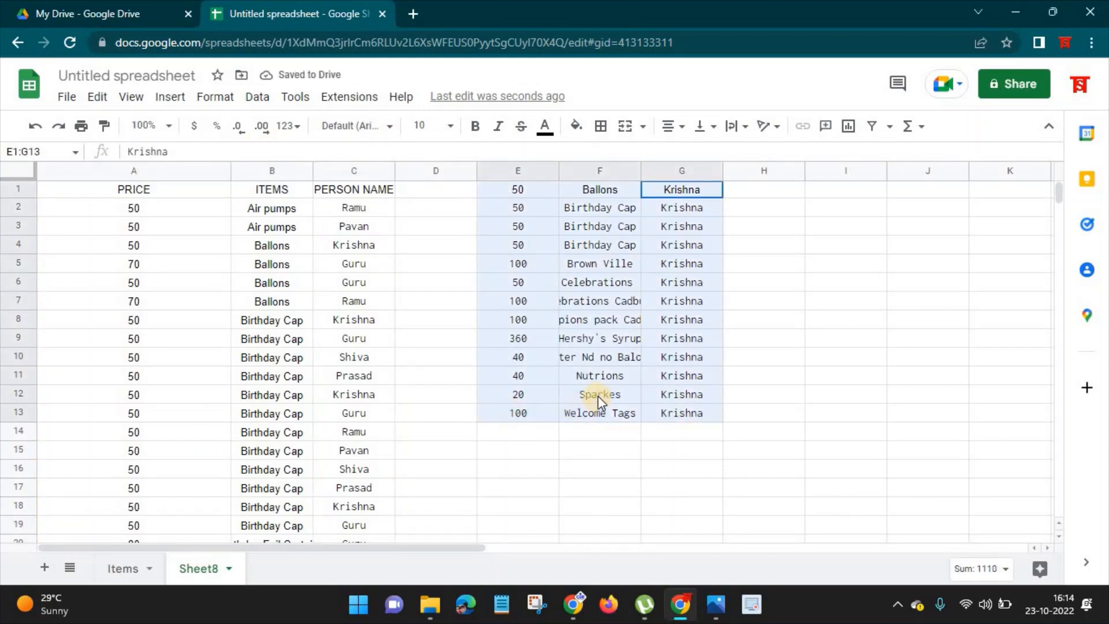
pyautogui.moveTo(640, 169); pyautogui.dragTo(685, 168)
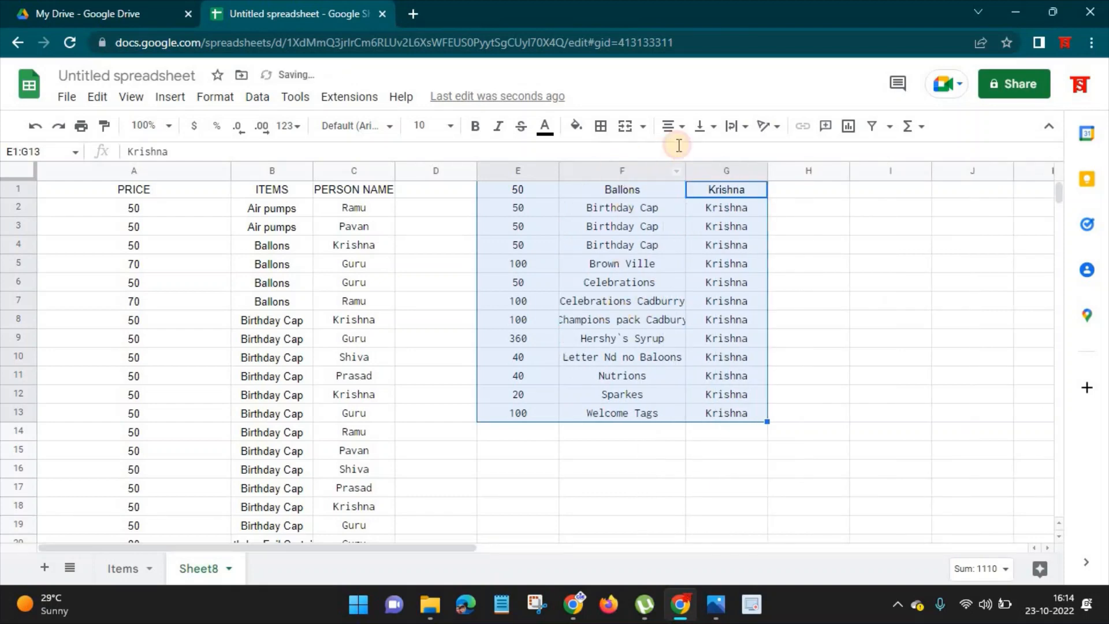
pyautogui.click(664, 170)
pyautogui.click(671, 126)
pyautogui.click(669, 153)
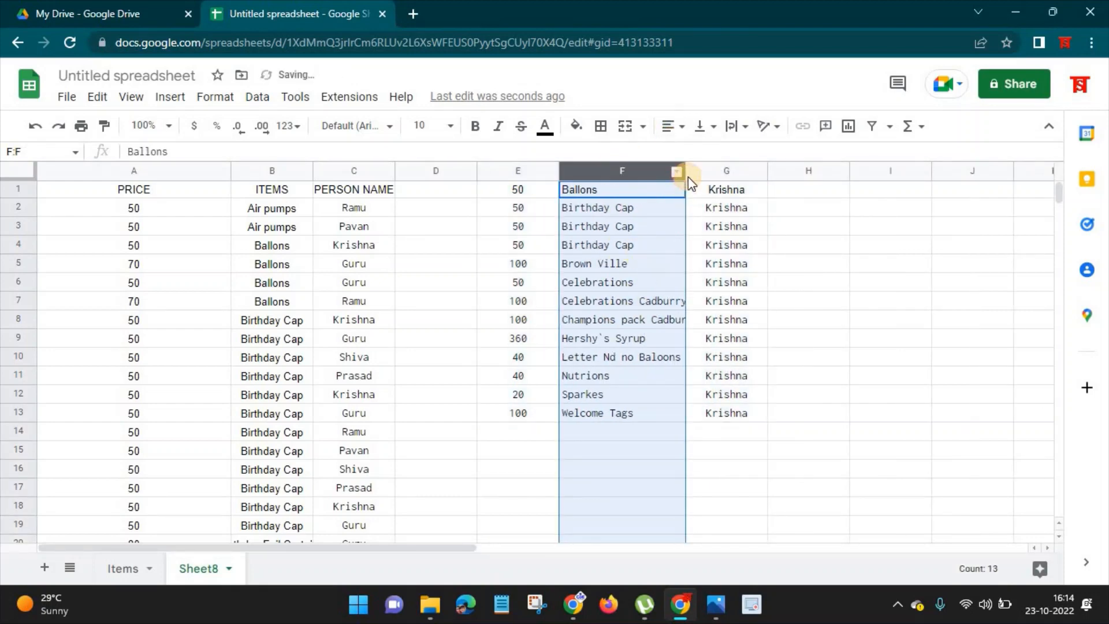
pyautogui.click(667, 245)
pyautogui.moveTo(684, 171); pyautogui.dragTo(703, 171)
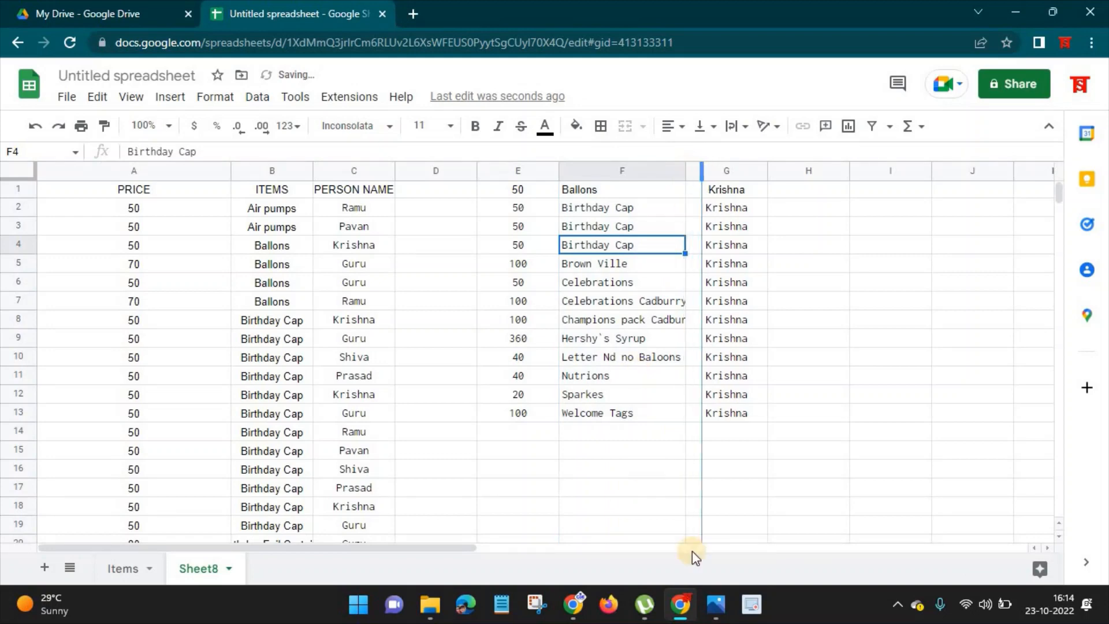
# Step: Switch to Untitled drawing (6).png to view the formula list again
pyautogui.click(727, 608)
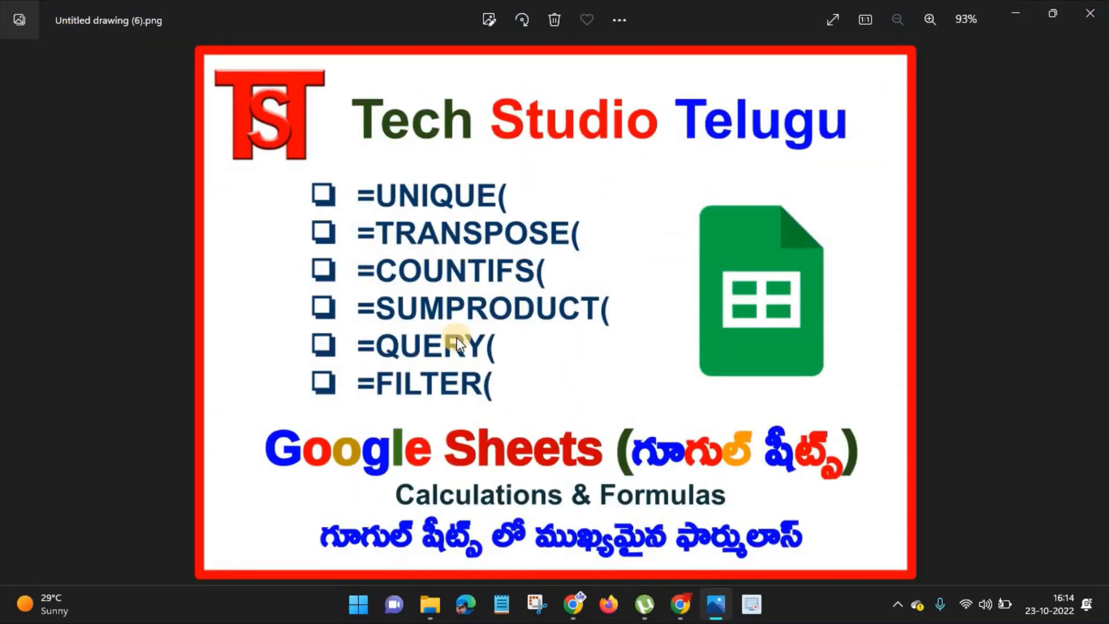